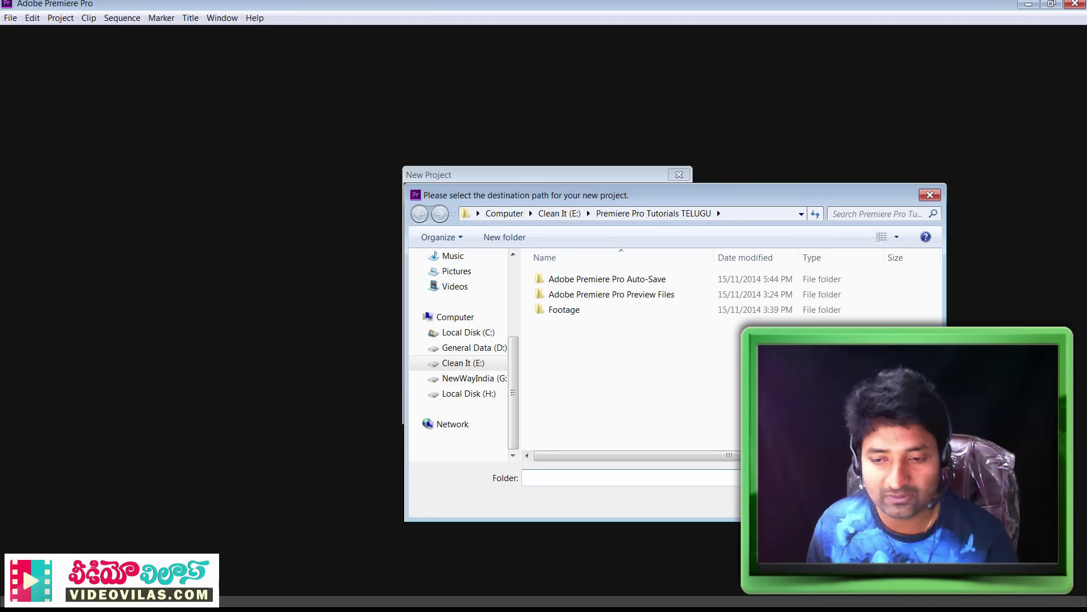
Choose the Premiere Pro Tutorials TELUGU folder as the new project's location and name the project FirstProject
key("Return")
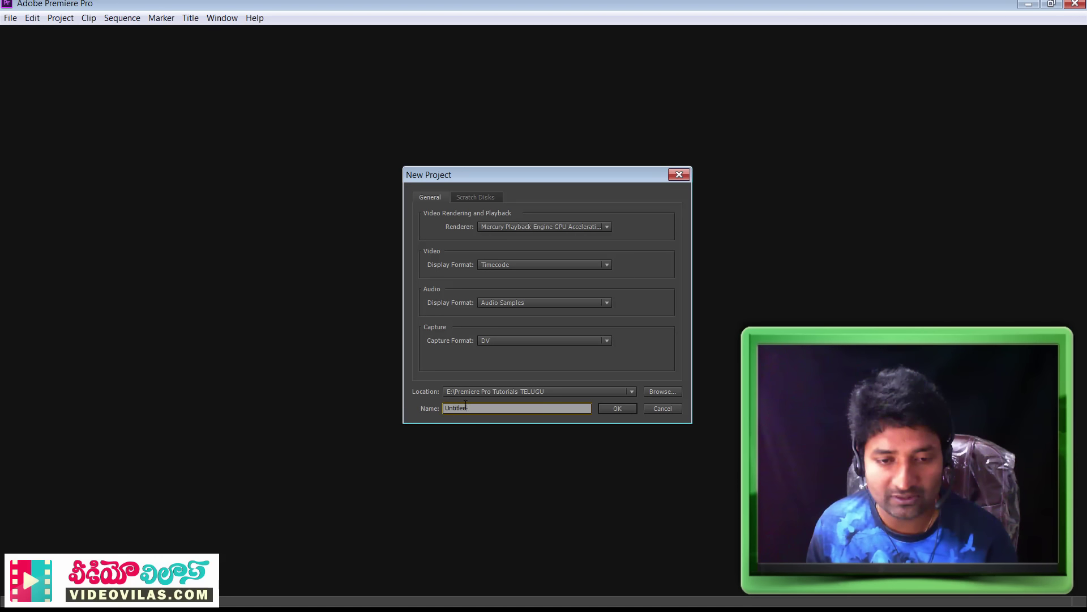
double_click(477, 413)
type("Fir")
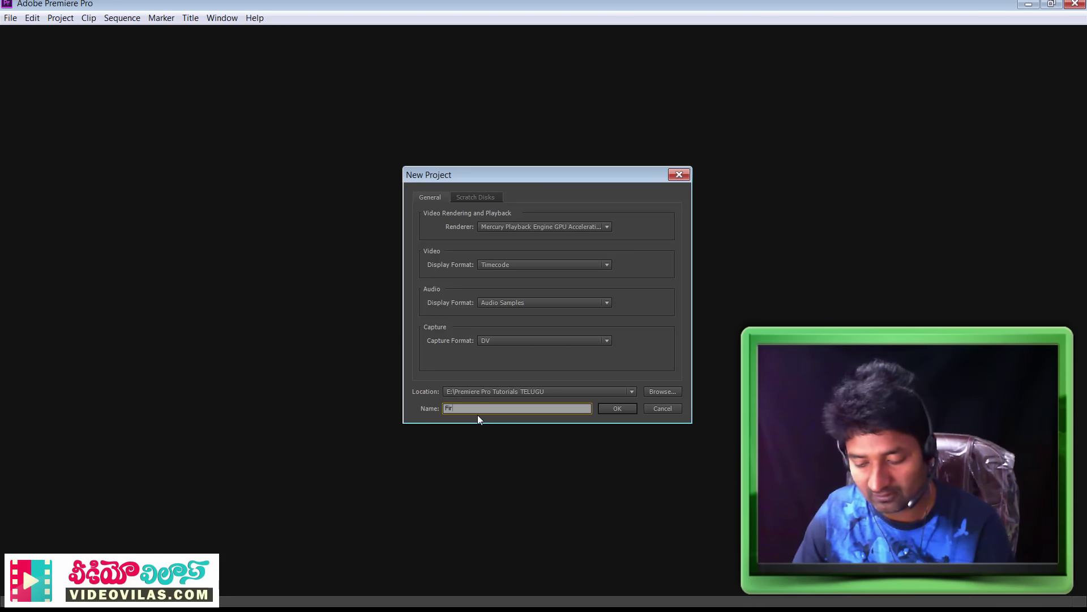
type("stP")
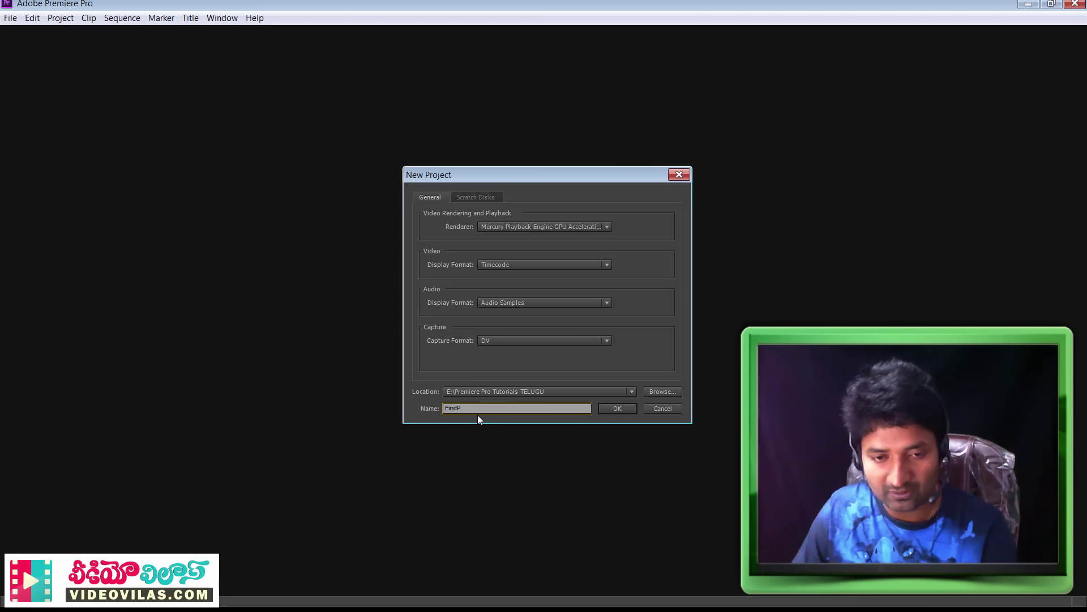
type("roject")
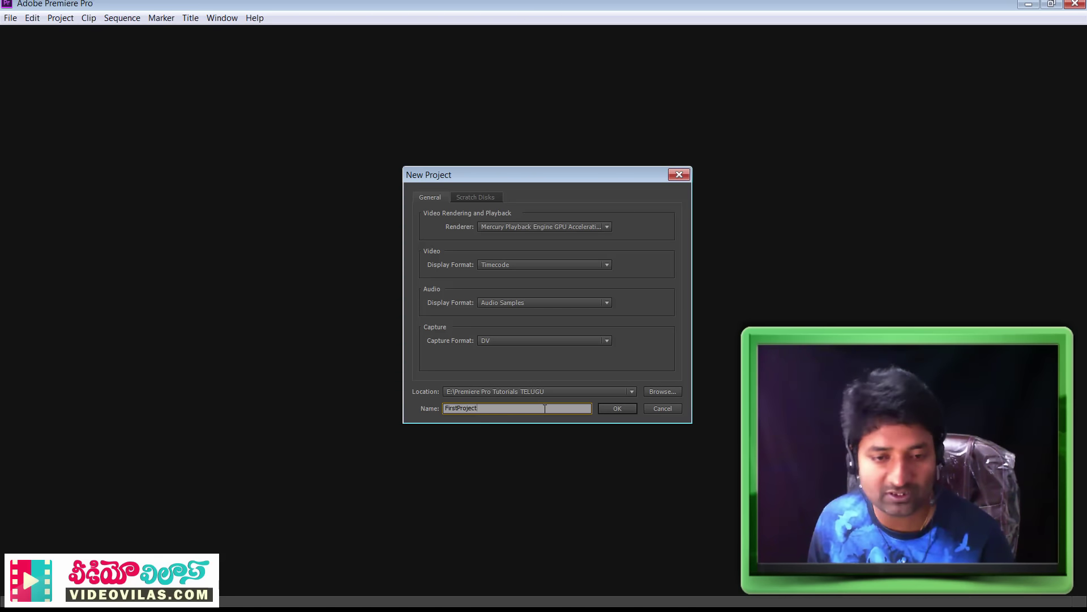
left_click(480, 196)
left_click(422, 199)
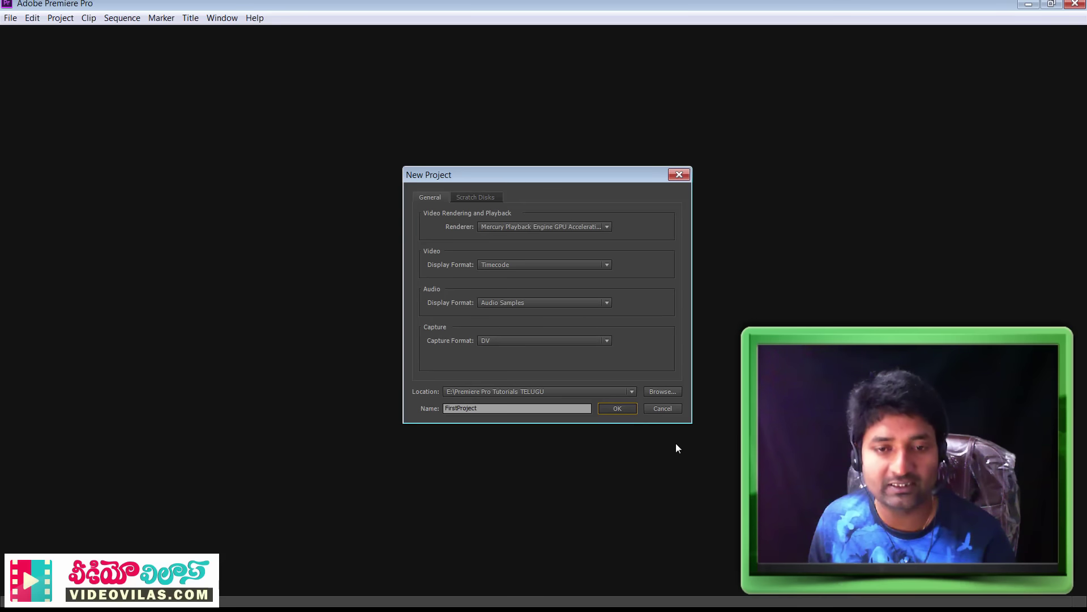
Examine the frame size and frame rate in the description of the NWI 720p Preset
left_click_drag(492, 103, 475, 121)
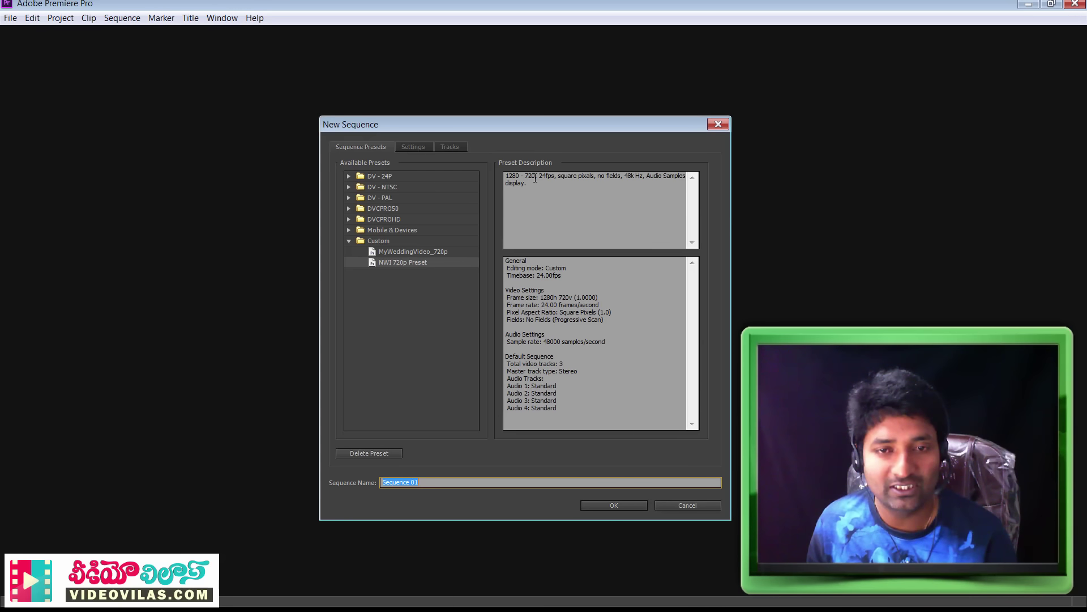
left_click_drag(505, 177, 537, 178)
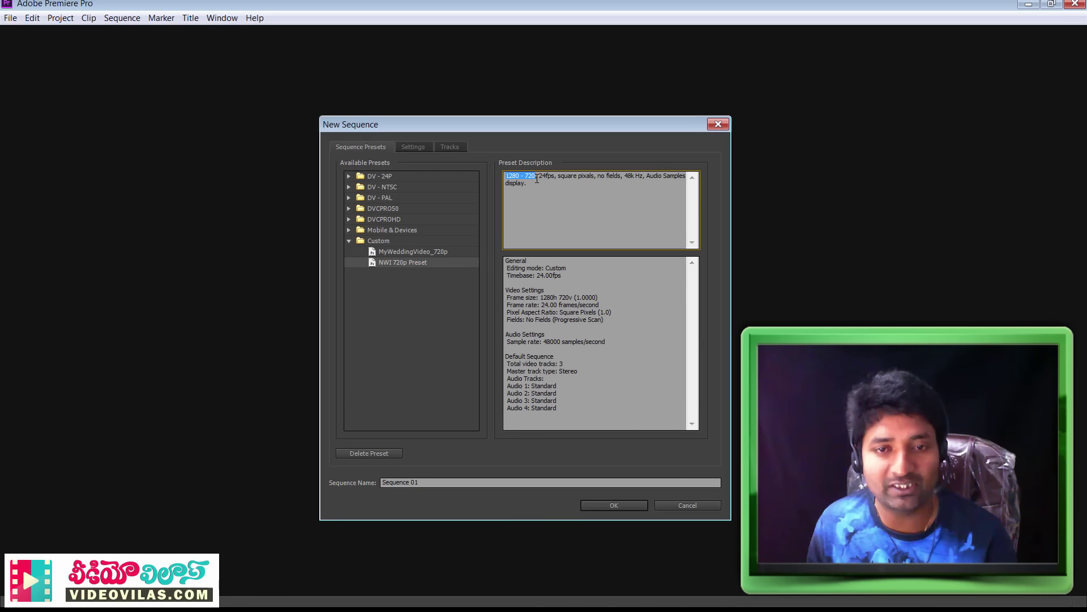
left_click(592, 209)
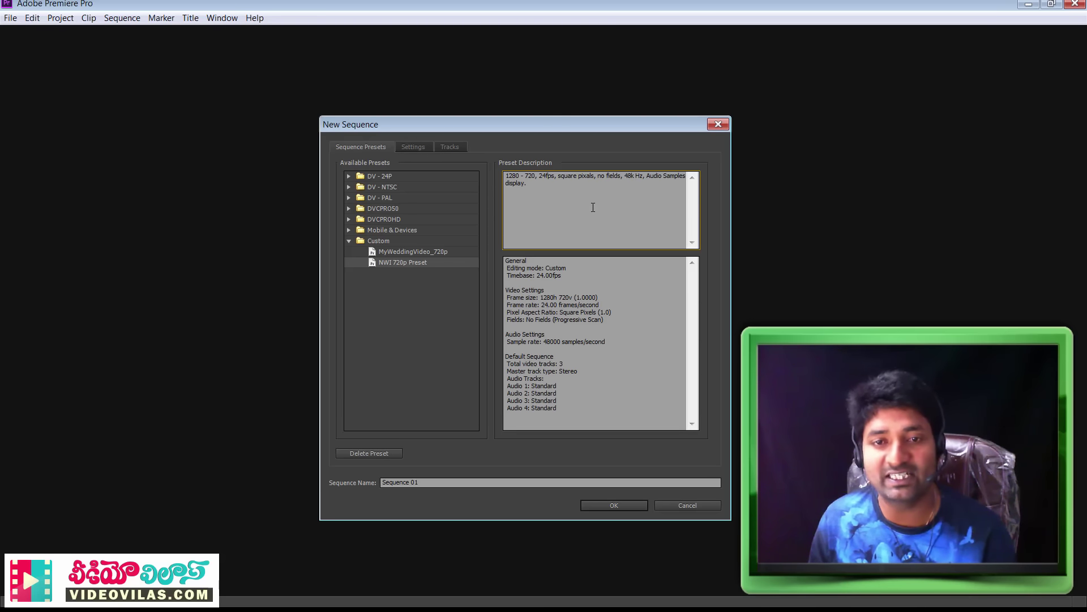
double_click(540, 176)
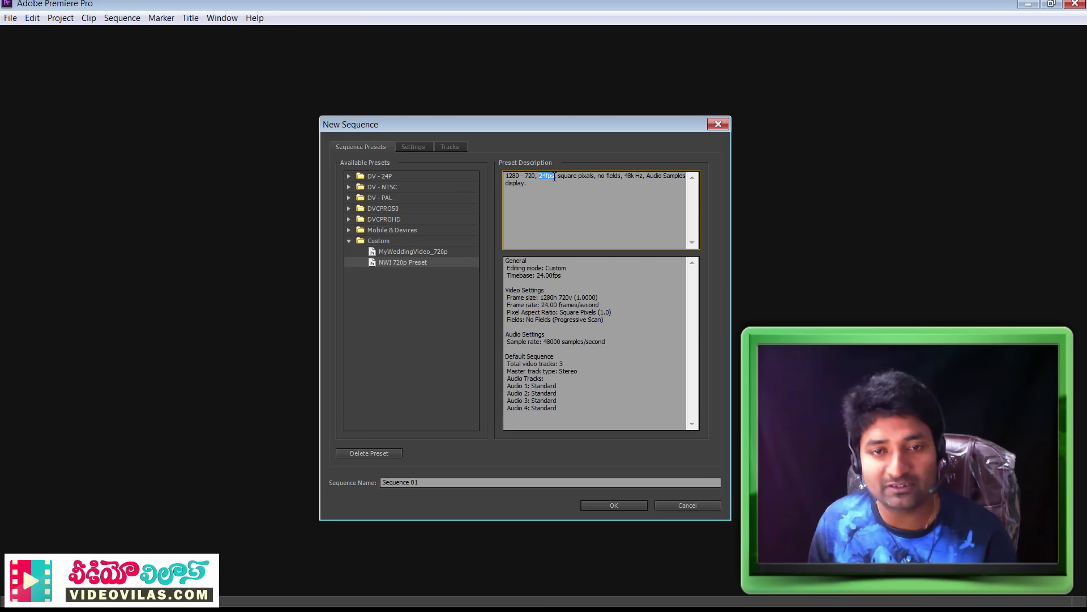
left_click(598, 222)
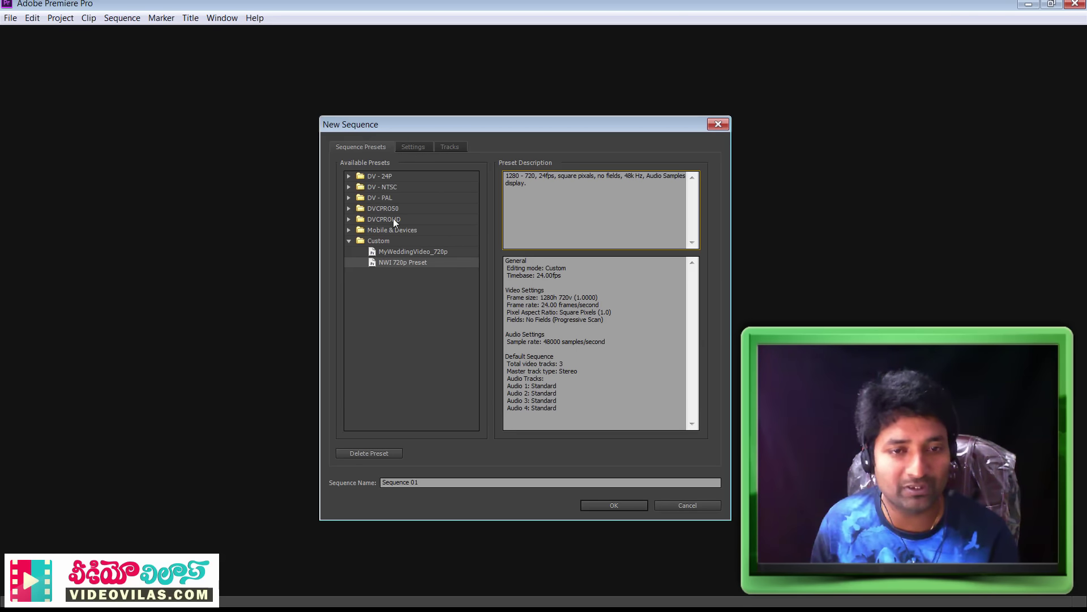
Examine the description of the iPod, QVGA, Sub-QCIF sequence preset under Mobile & Devices
left_click(348, 230)
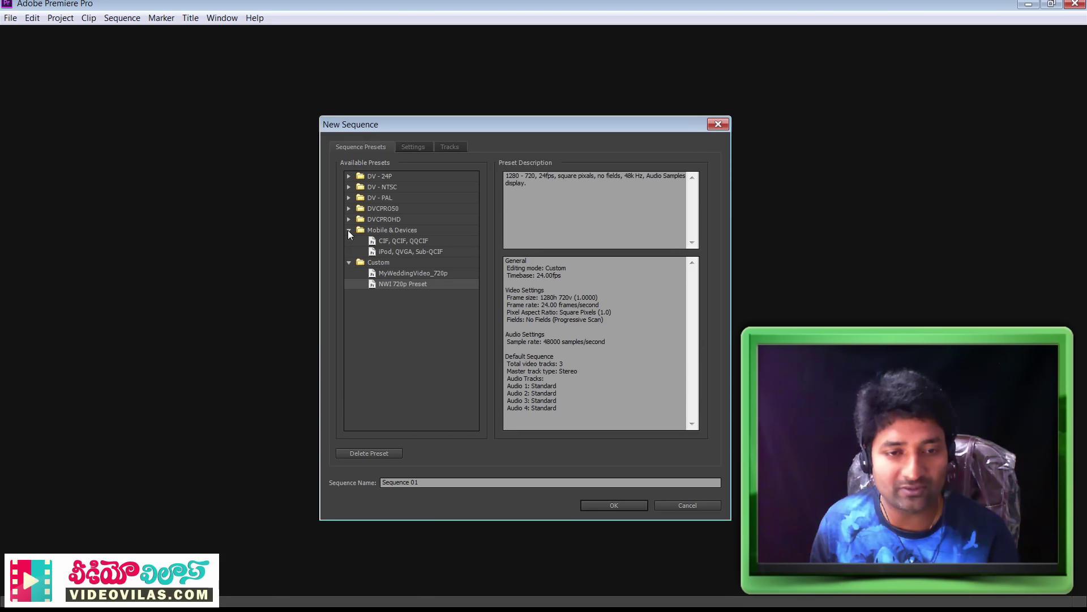
left_click(402, 251)
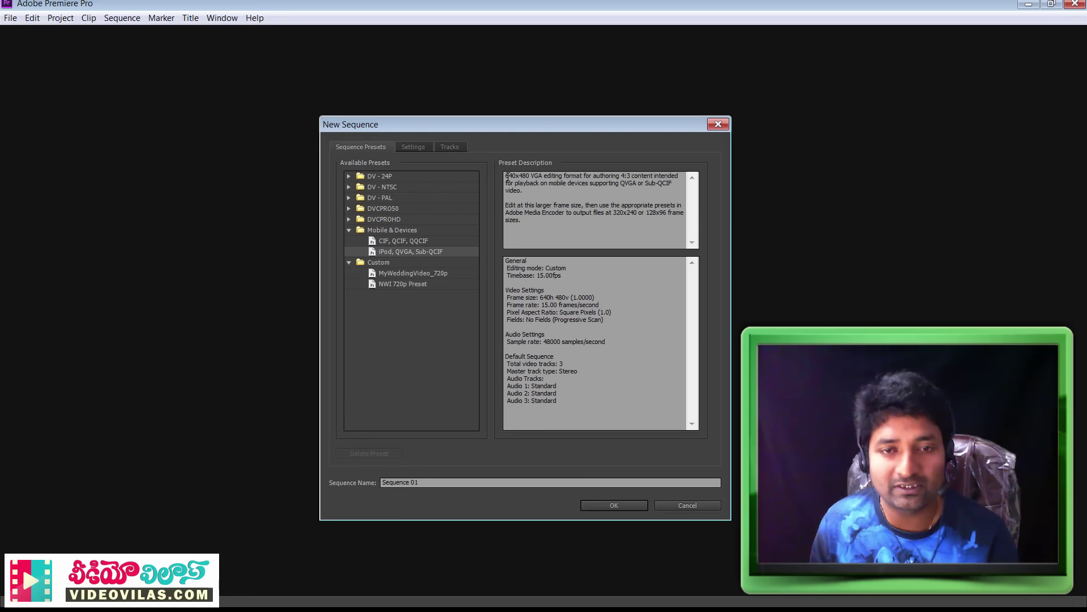
left_click_drag(508, 176, 679, 177)
left_click(585, 296)
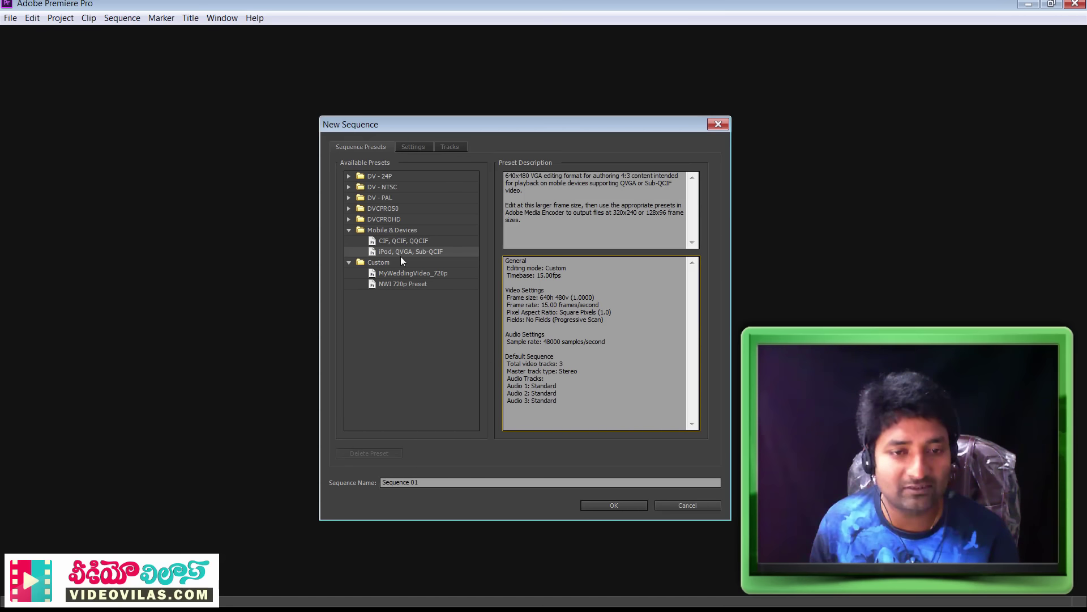
Compare the Standard 48kHz and Widescreen 48kHz presets under DV - NTSC, ending with Standard 48kHz selected
left_click(383, 187)
left_click(348, 187)
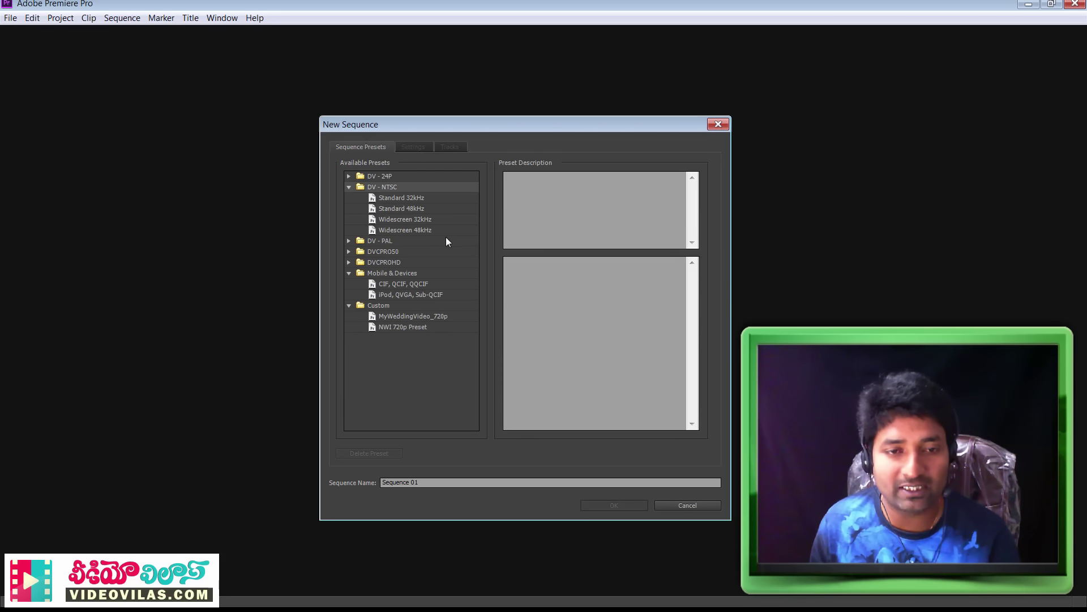
left_click(406, 208)
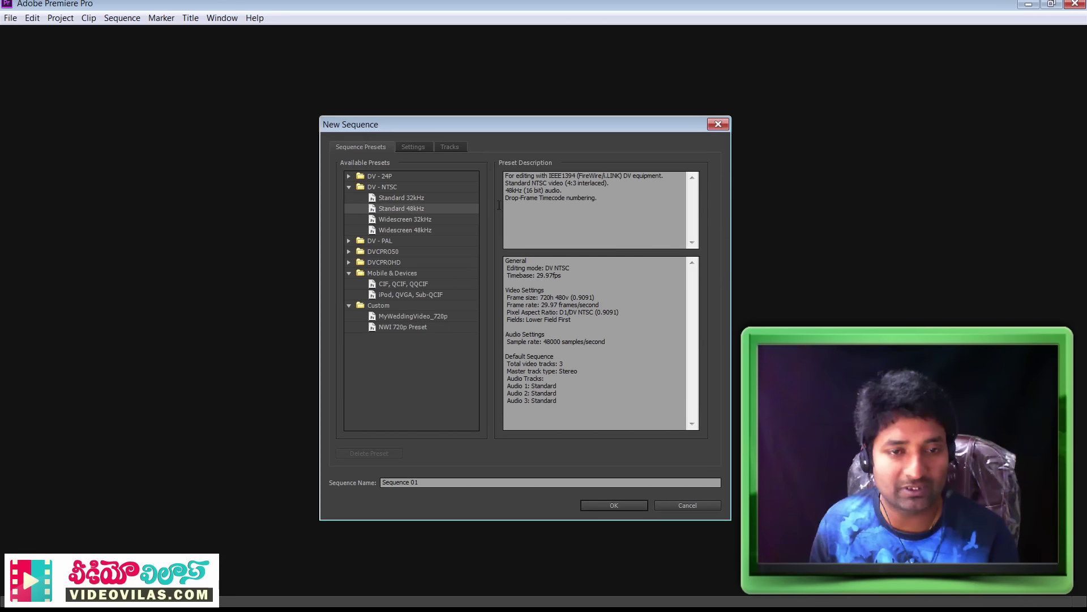
left_click(400, 230)
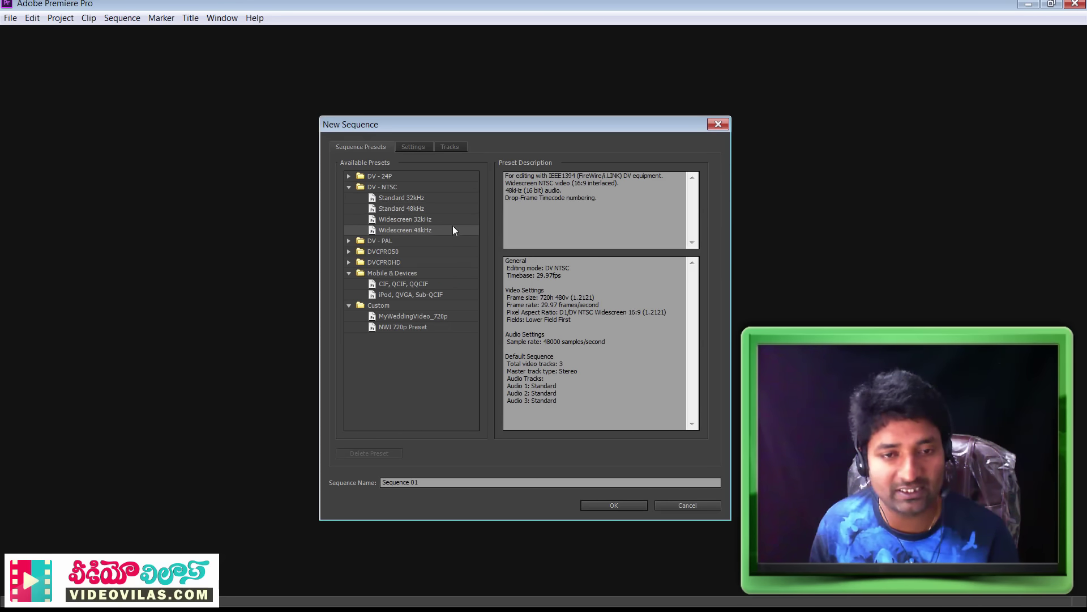
left_click(387, 210)
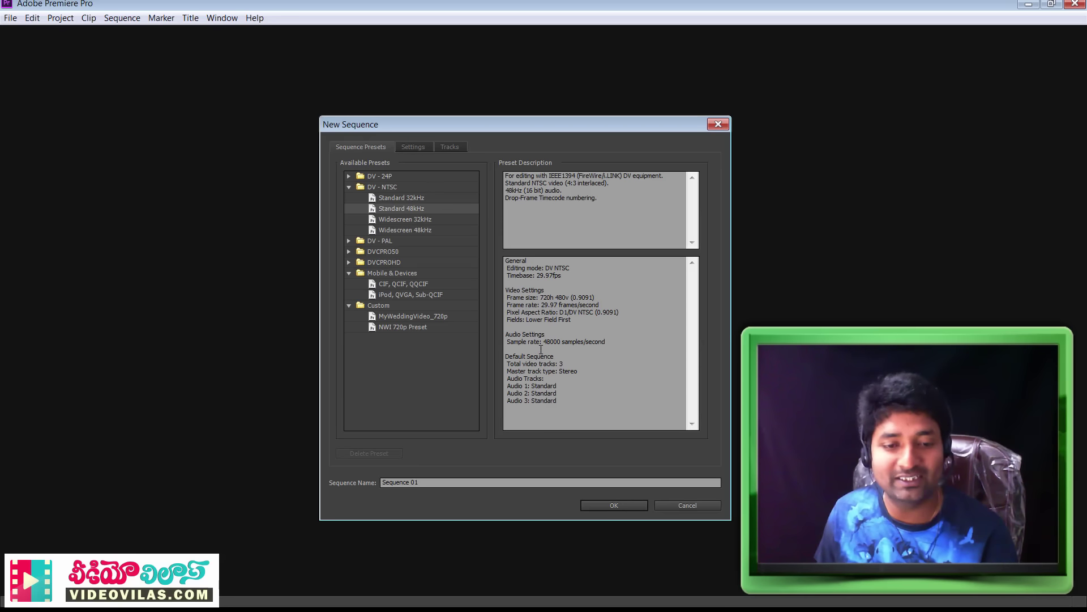
Switch the sequence's editing mode to Custom and set the frame size to 1280 horizontal by 720 vertical
left_click_drag(486, 133, 467, 105)
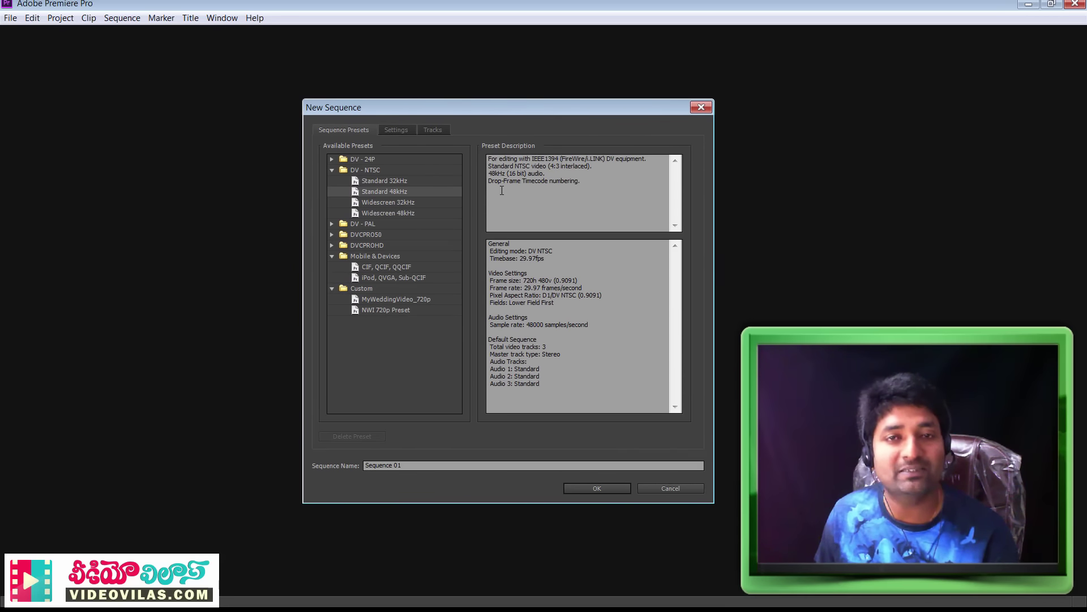
left_click(397, 130)
left_click(413, 148)
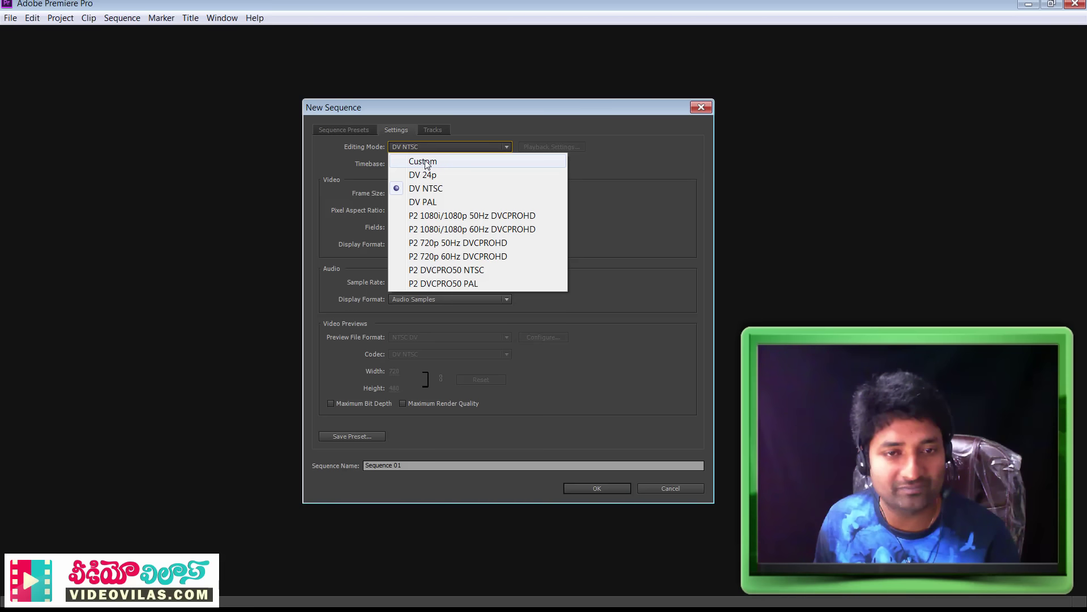
left_click(425, 162)
left_click(403, 193)
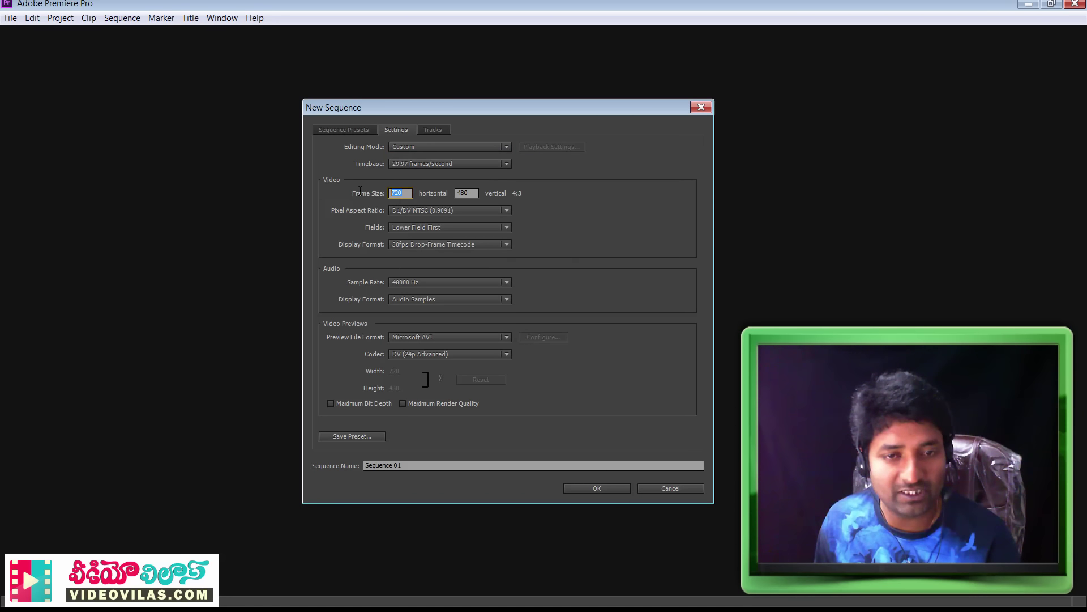
left_click(471, 193)
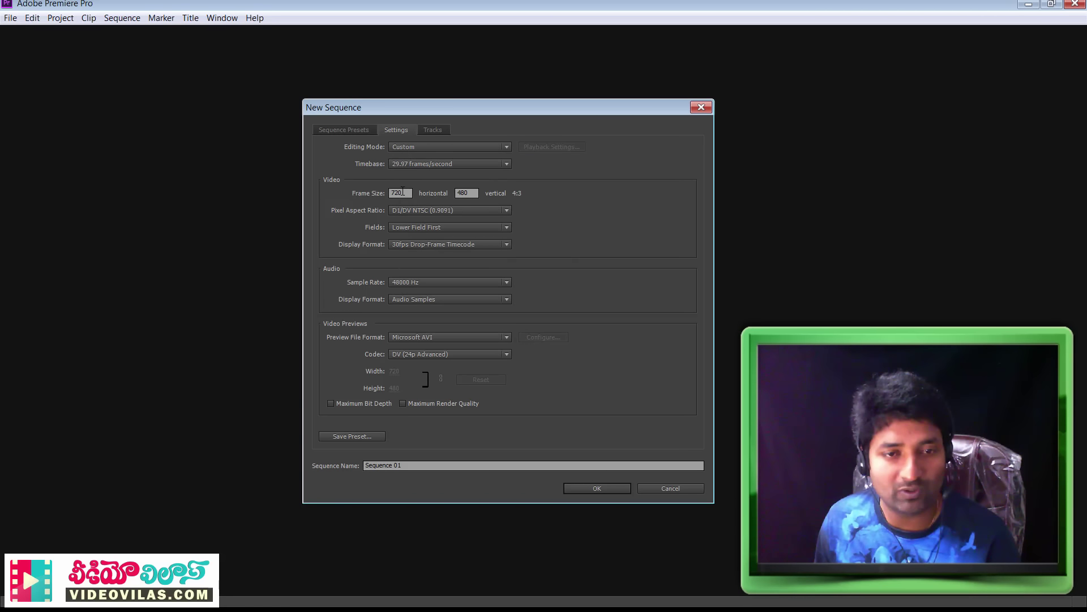
left_click(401, 192)
type("1280")
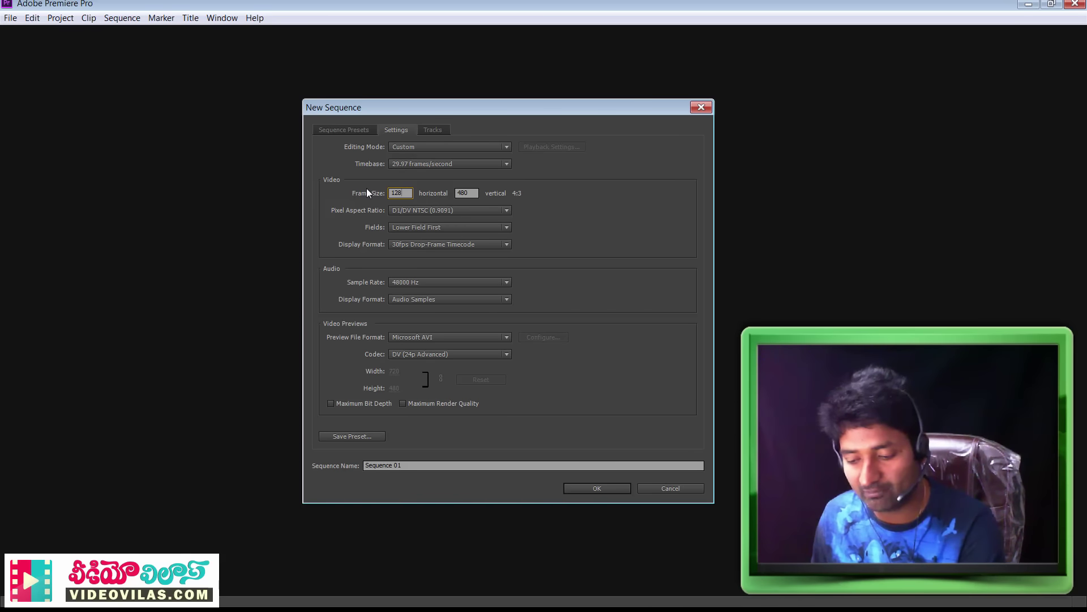
left_click(470, 193)
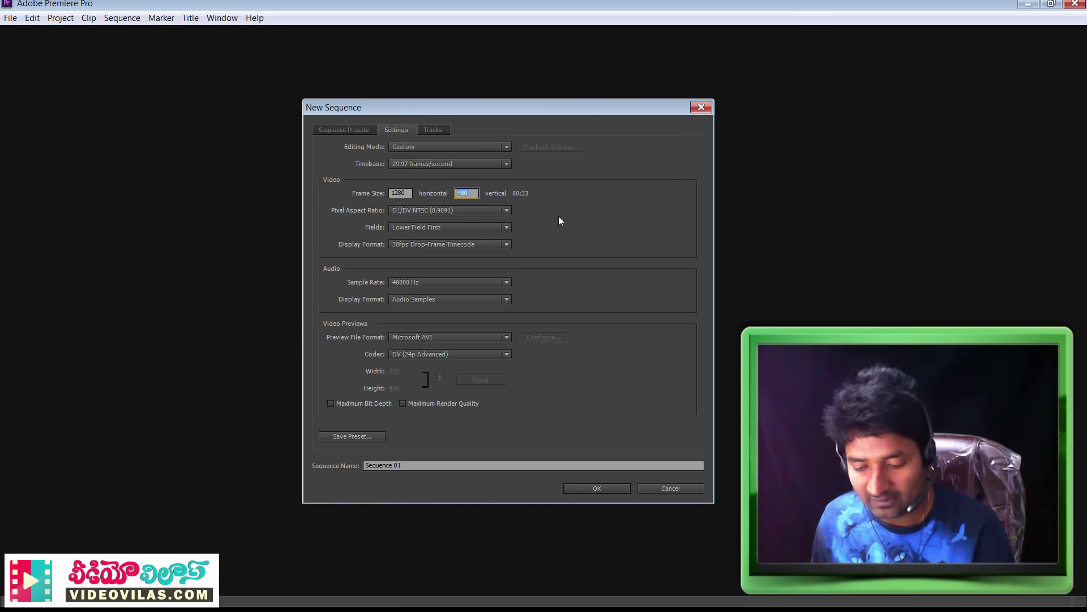
type("720")
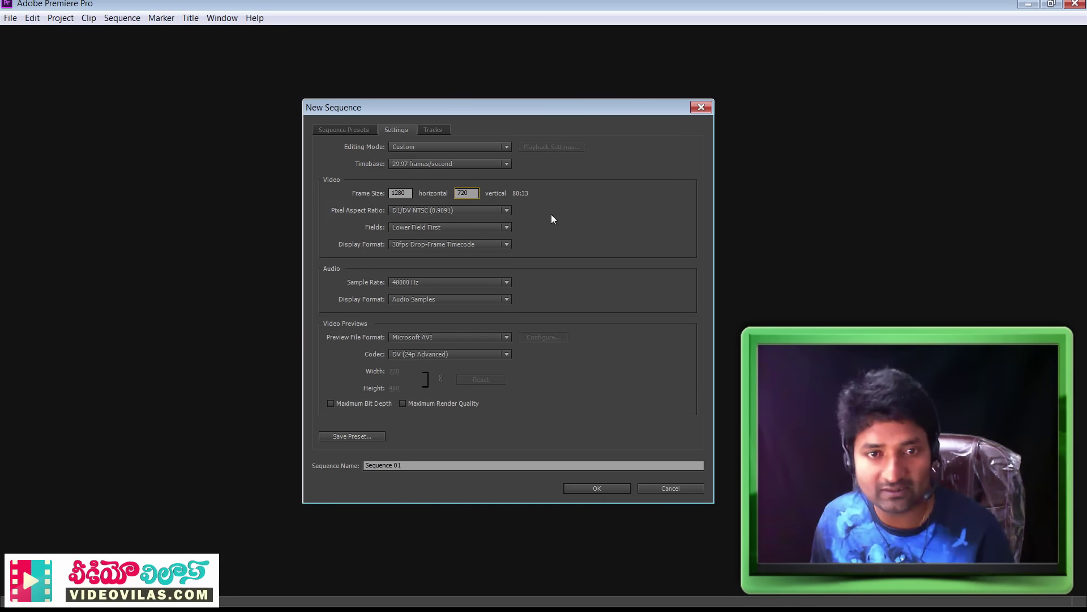
key("Tab")
Set the sequence's pixel aspect ratio to Square Pixels (1.0) and its timebase to 24.00 frames/second
left_click(413, 209)
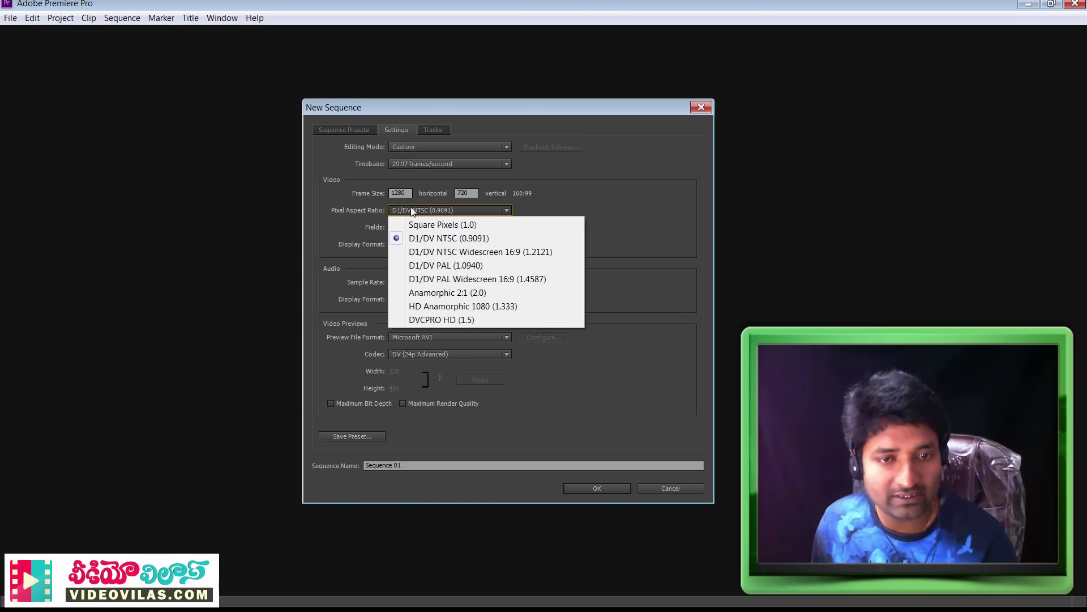
left_click(429, 222)
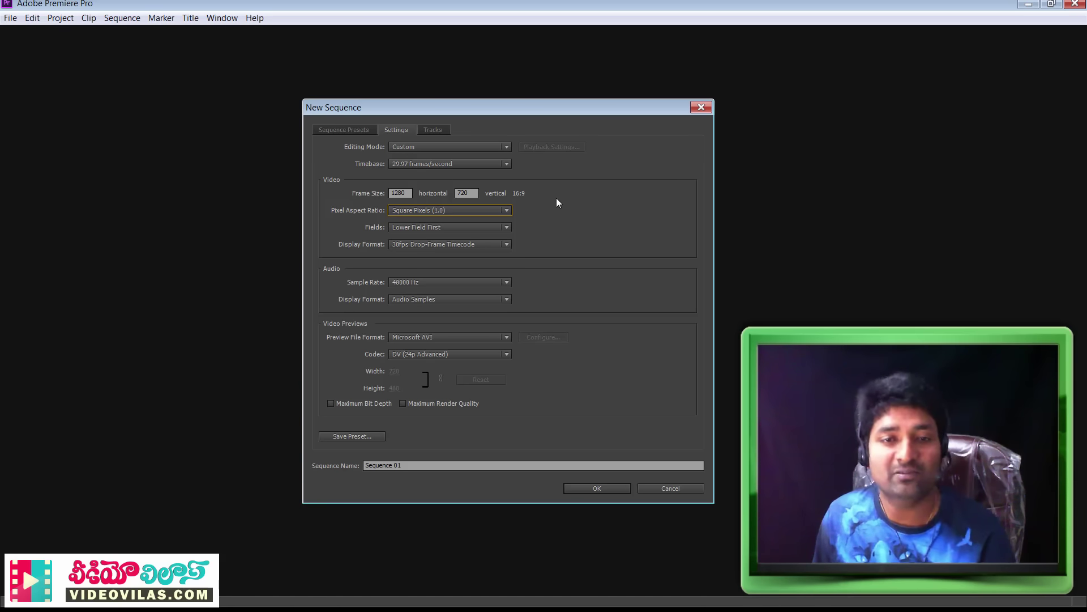
left_click(423, 162)
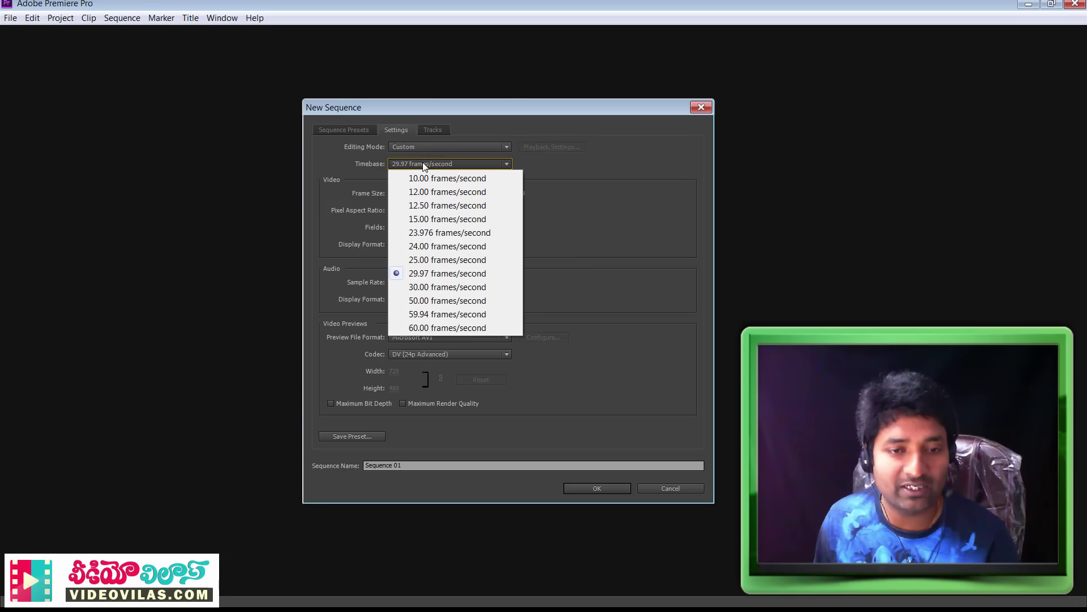
left_click(416, 247)
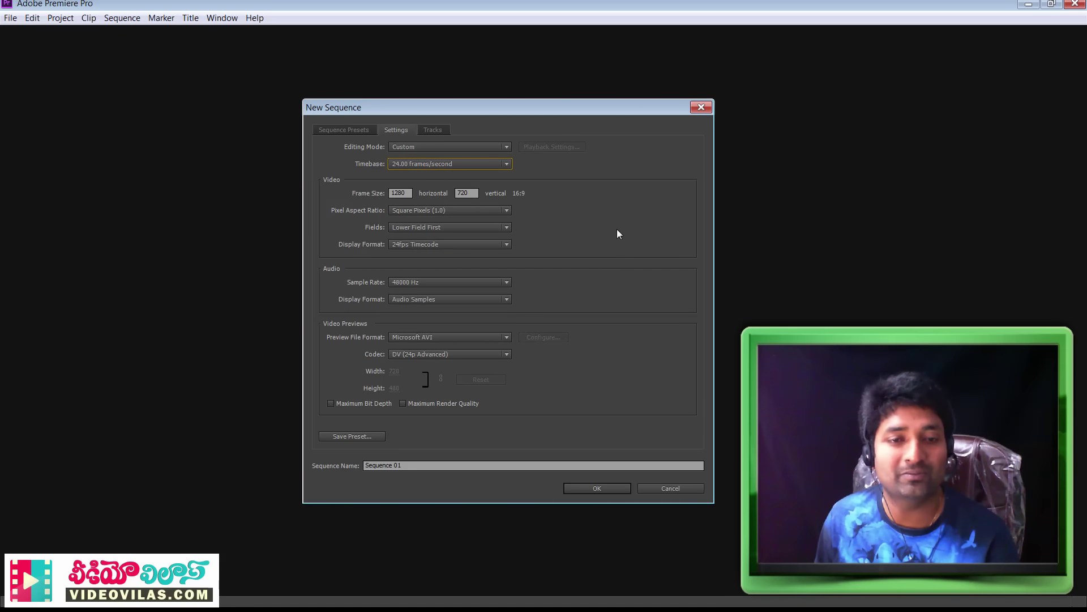
Set the sequence's video fields to No Fields (Progressive Scan)
left_click(419, 209)
left_click(425, 226)
left_click(426, 227)
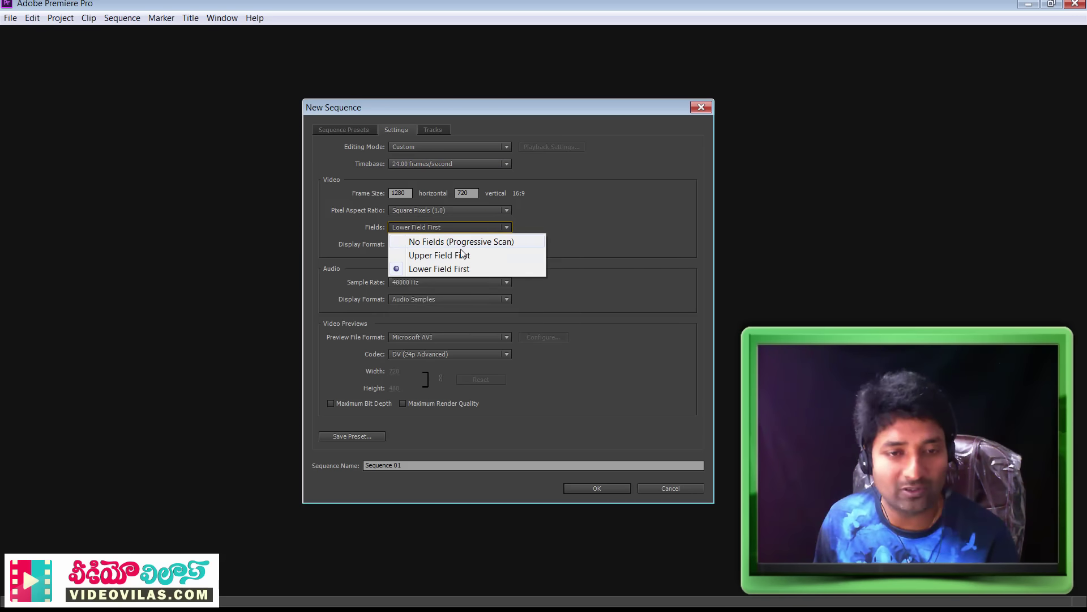
left_click(422, 239)
left_click(435, 226)
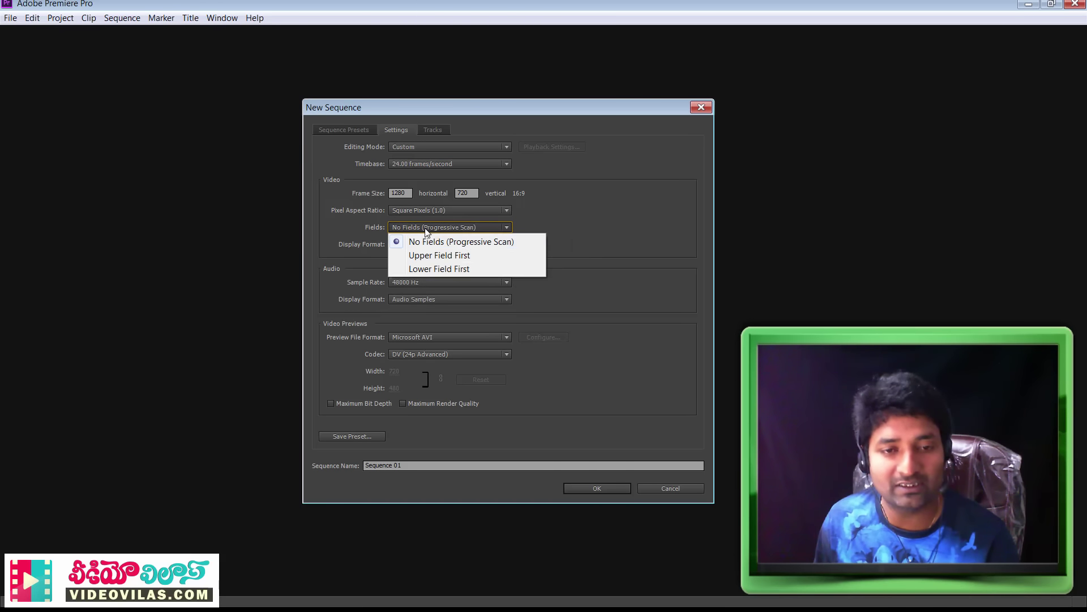
left_click(601, 234)
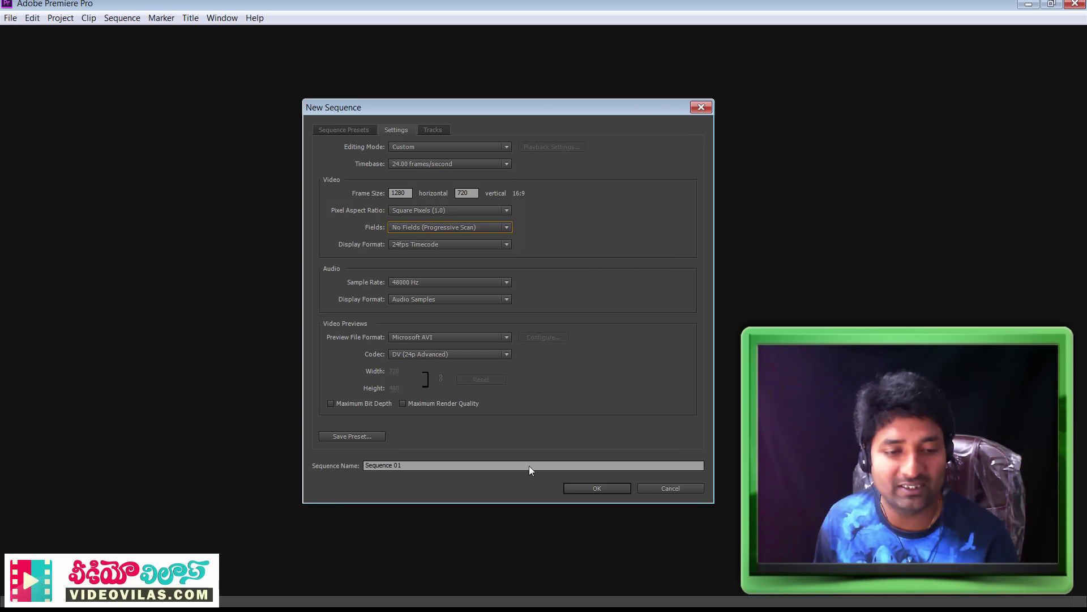
Revisit the sequence presets, then set the sequence's editing mode to Custom and its timebase to 24.00 frames/second
left_click(351, 130)
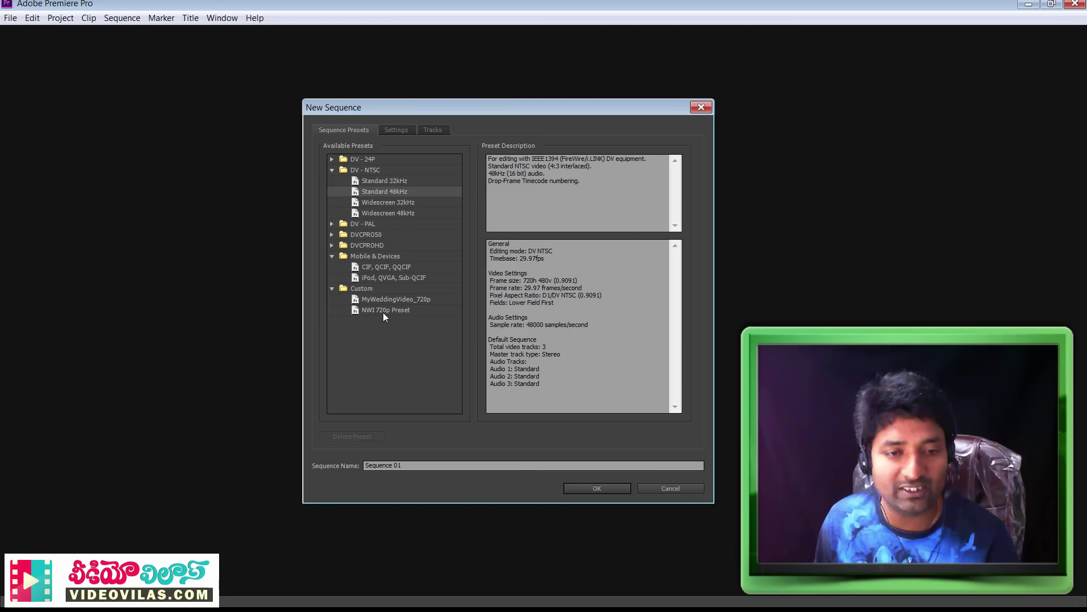
left_click(398, 130)
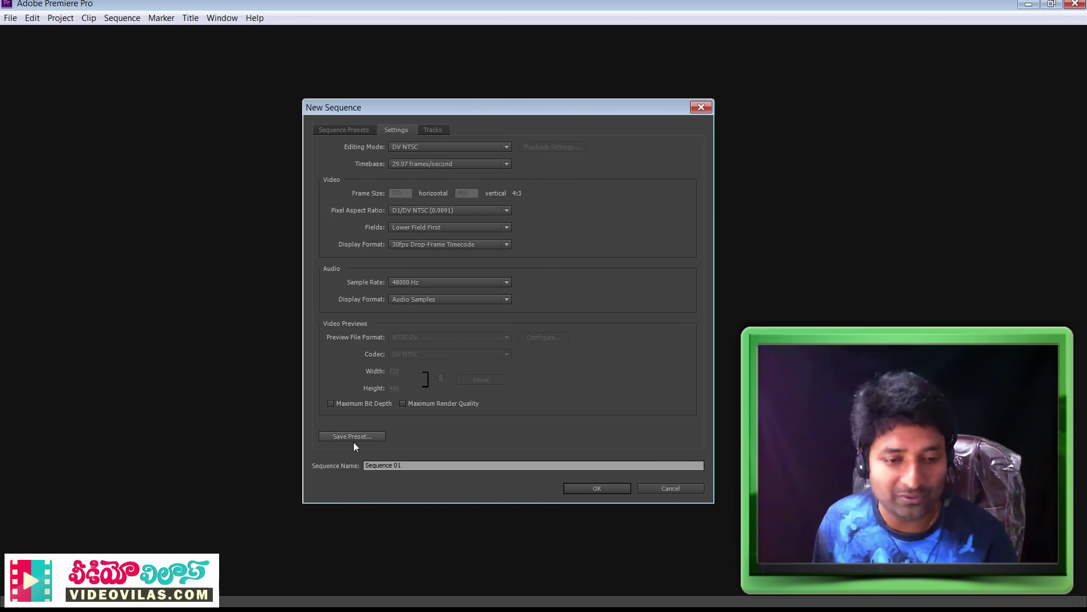
left_click(413, 151)
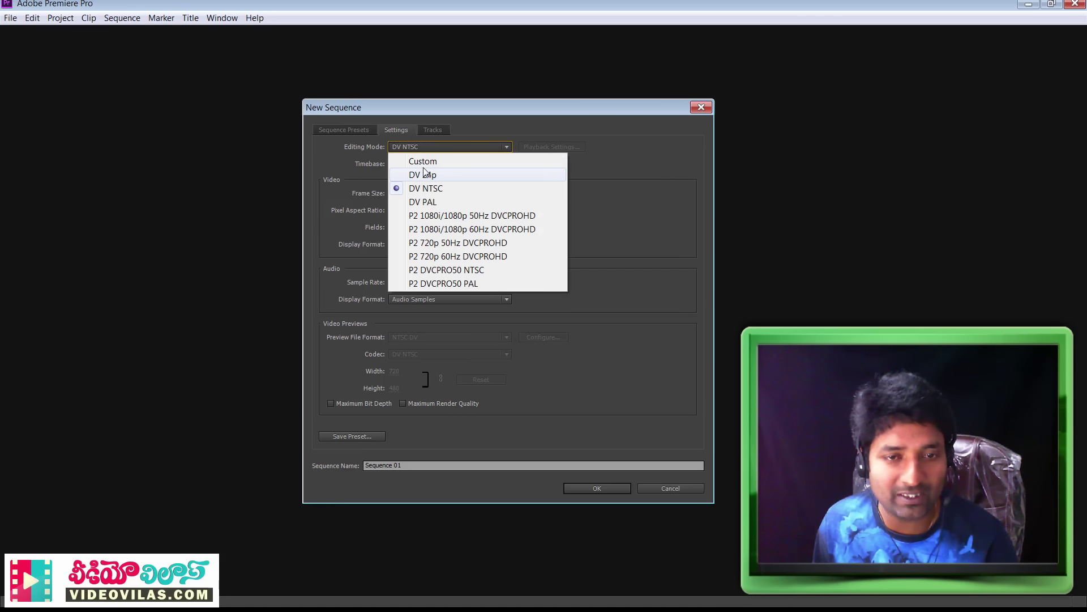
left_click(412, 161)
left_click(409, 163)
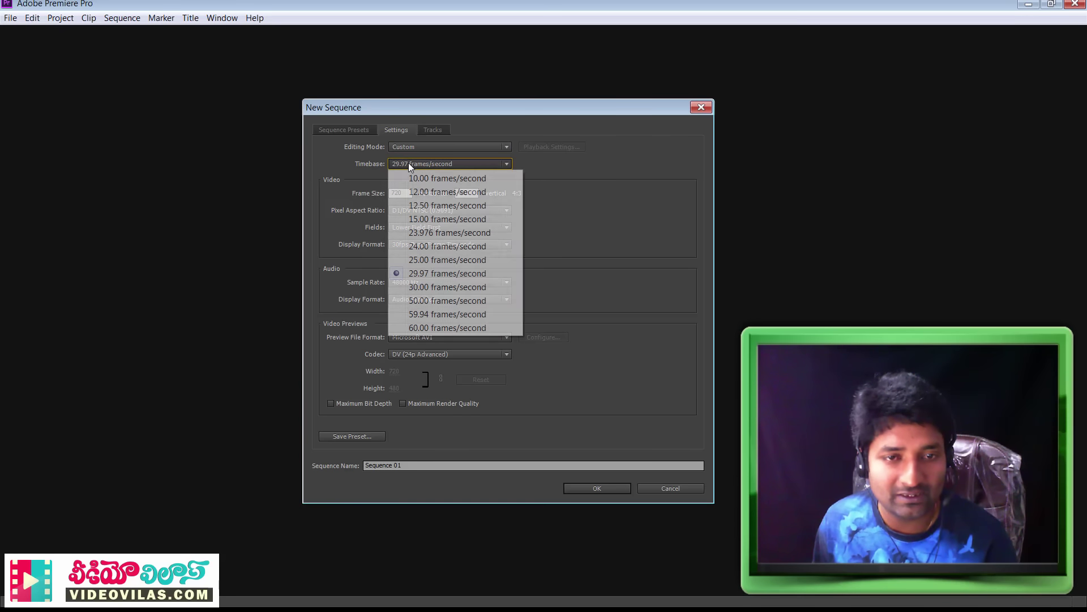
left_click(416, 245)
Set the sequence's frame size to 1280 horizontal by 720 vertical
double_click(404, 194)
type("12")
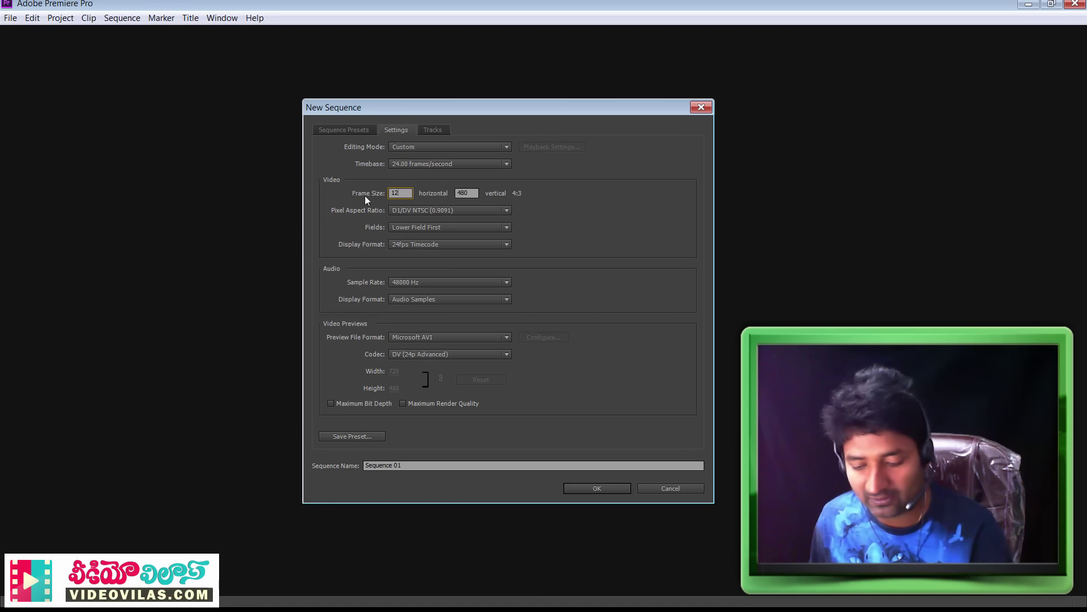
type("80")
double_click(471, 192)
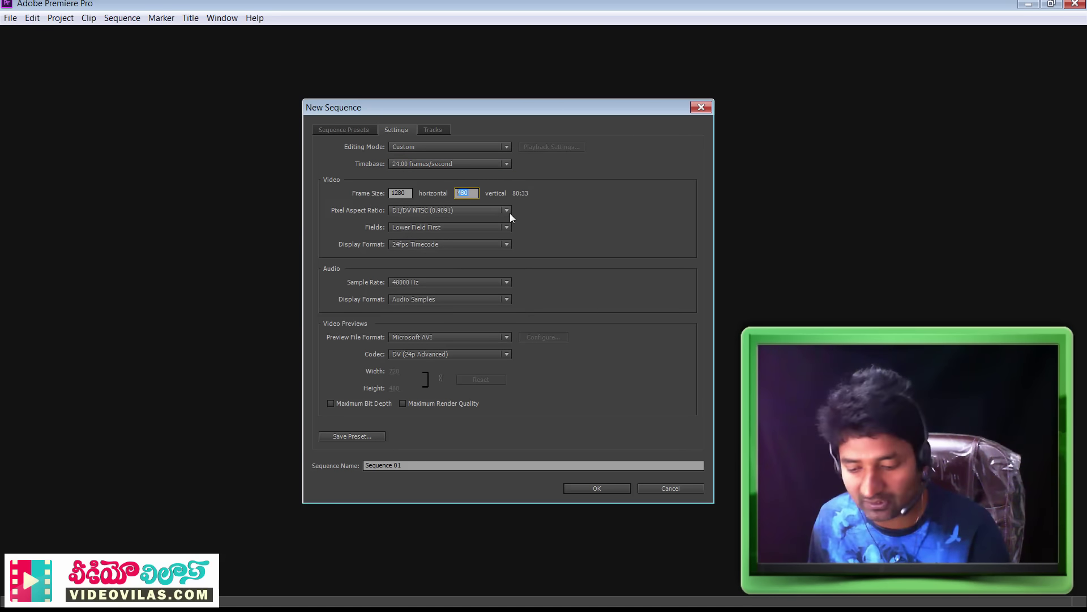
type("7820")
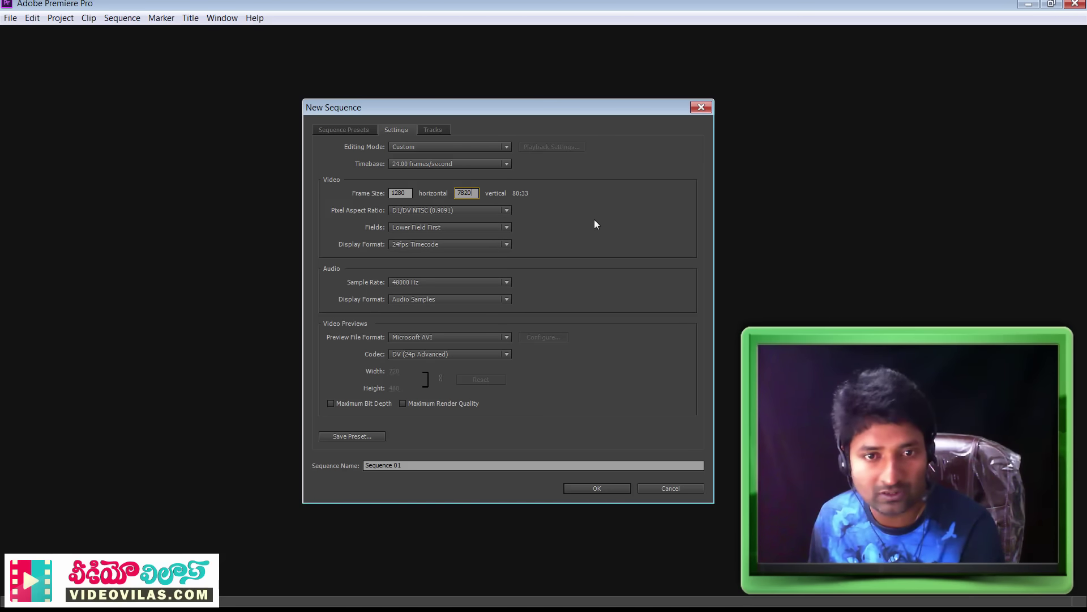
Set pixel aspect ratio to Square Pixels (1.0) and fields to No Fields (Progressive Scan), keeping 24fps Timecode as the video display format
left_click(437, 210)
left_click(537, 213)
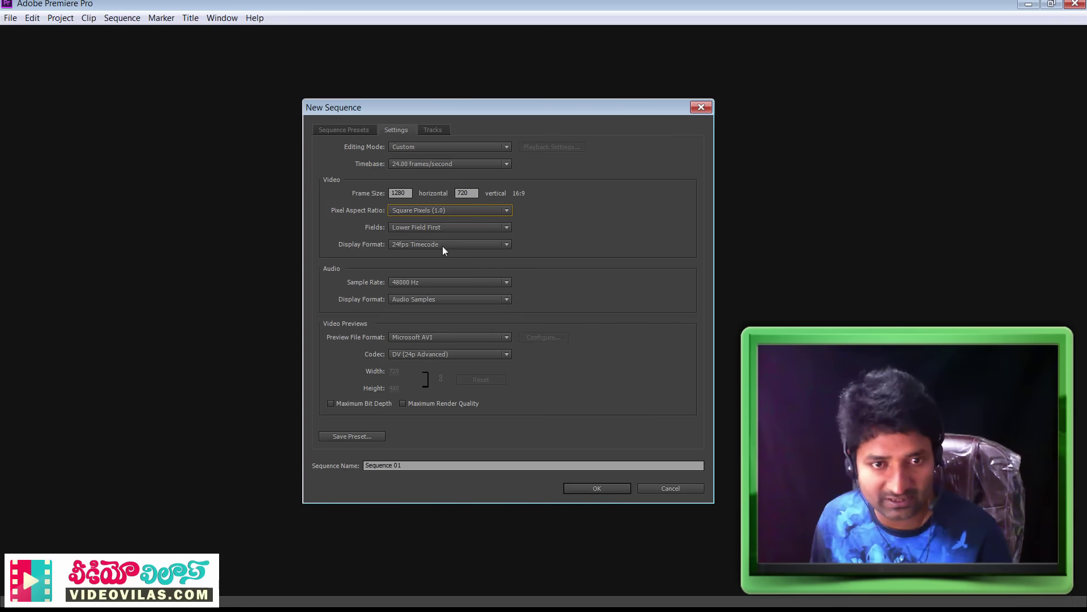
left_click(416, 227)
left_click(420, 238)
left_click(402, 244)
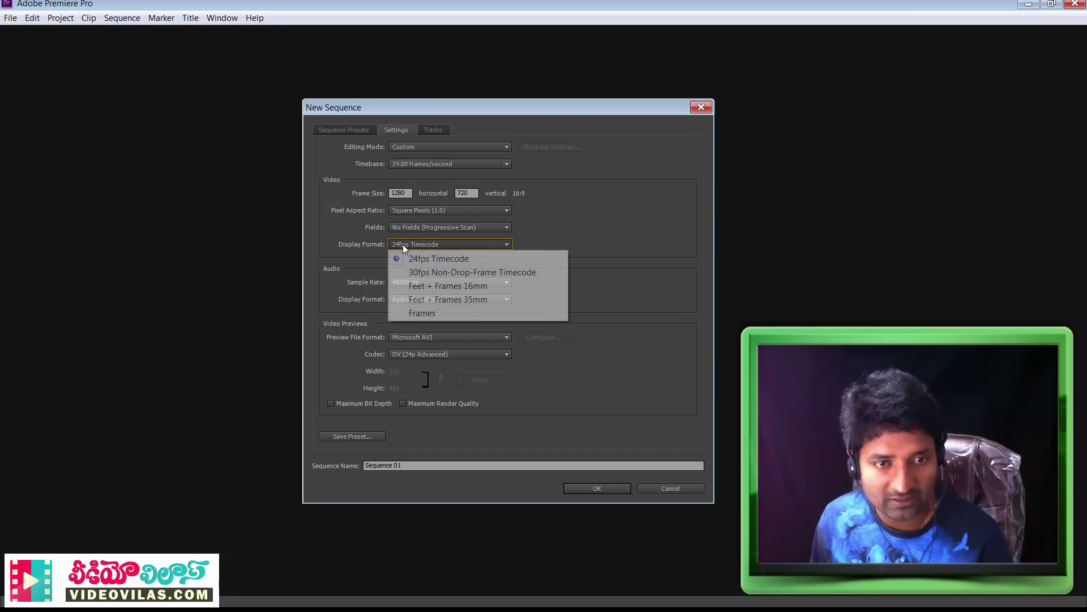
left_click(571, 258)
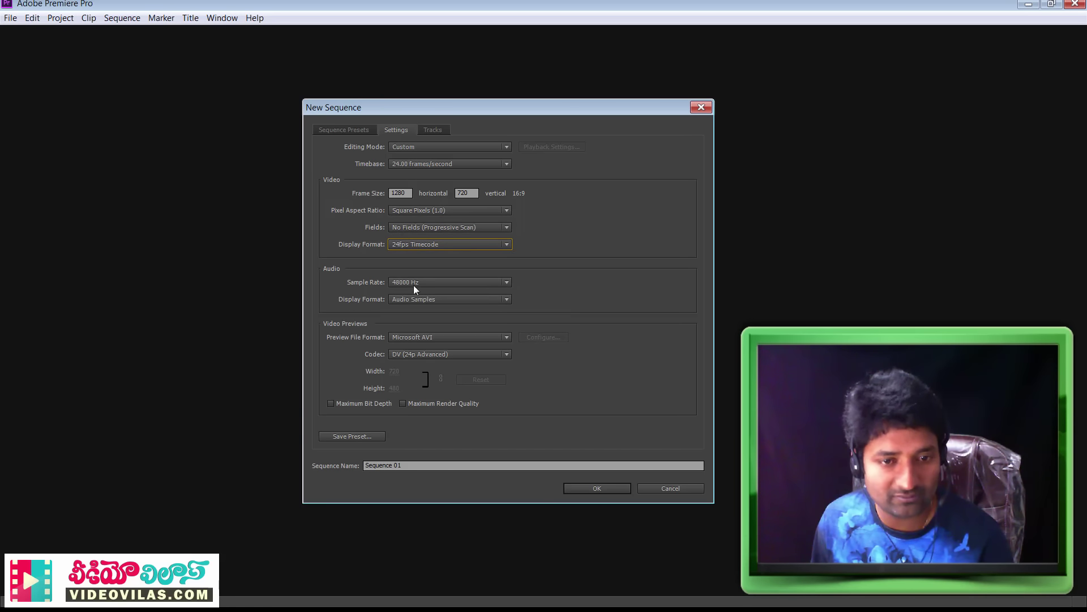
Keep Microsoft AVI as the preview file format and create the sequence under the name Sequence 01
left_click(406, 336)
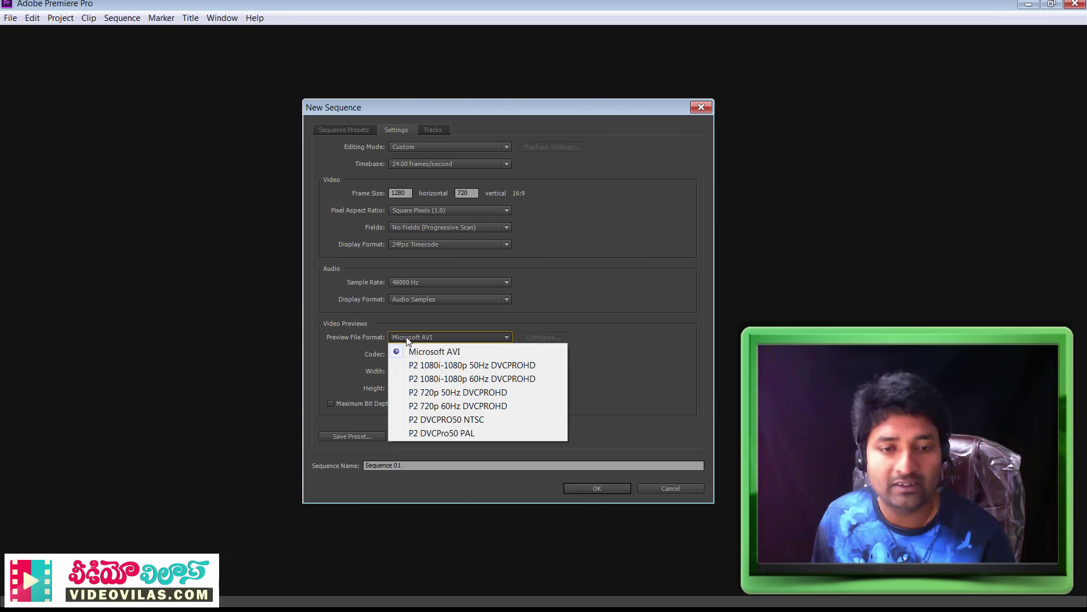
left_click(632, 257)
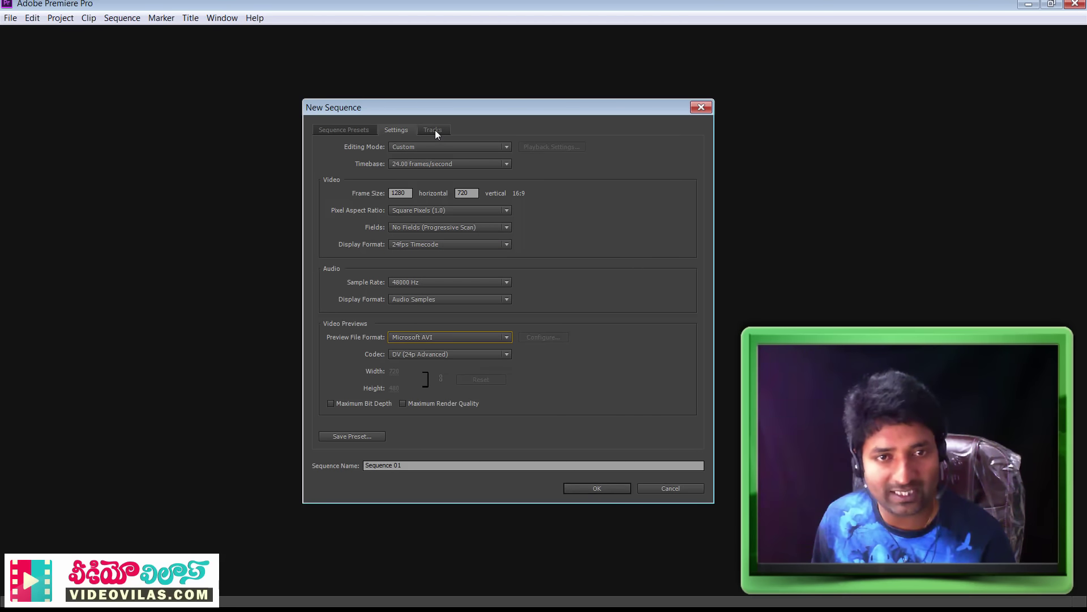
left_click(604, 487)
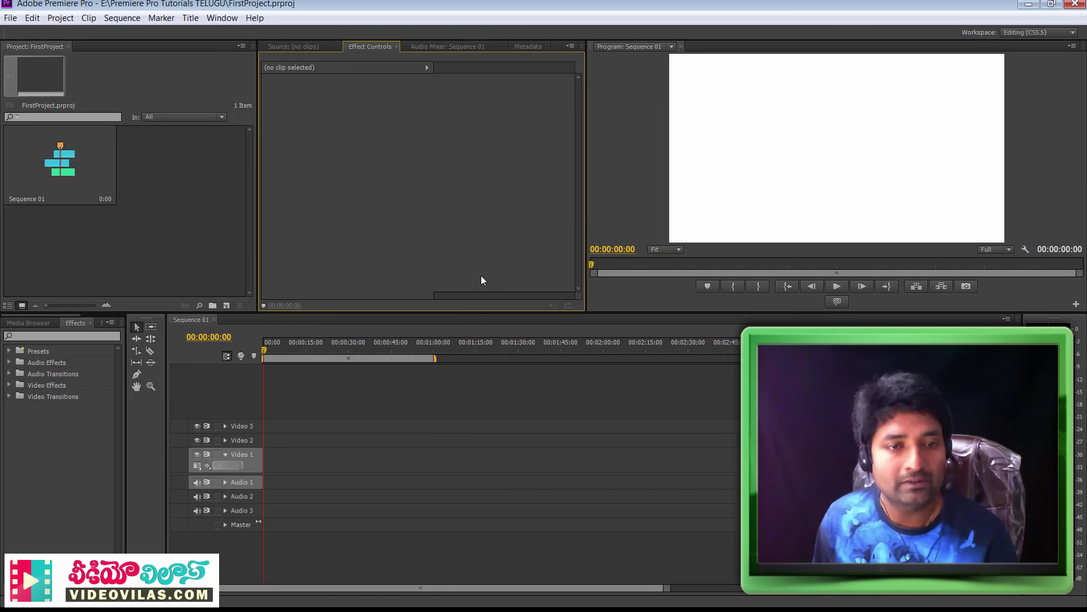
left_click(544, 412)
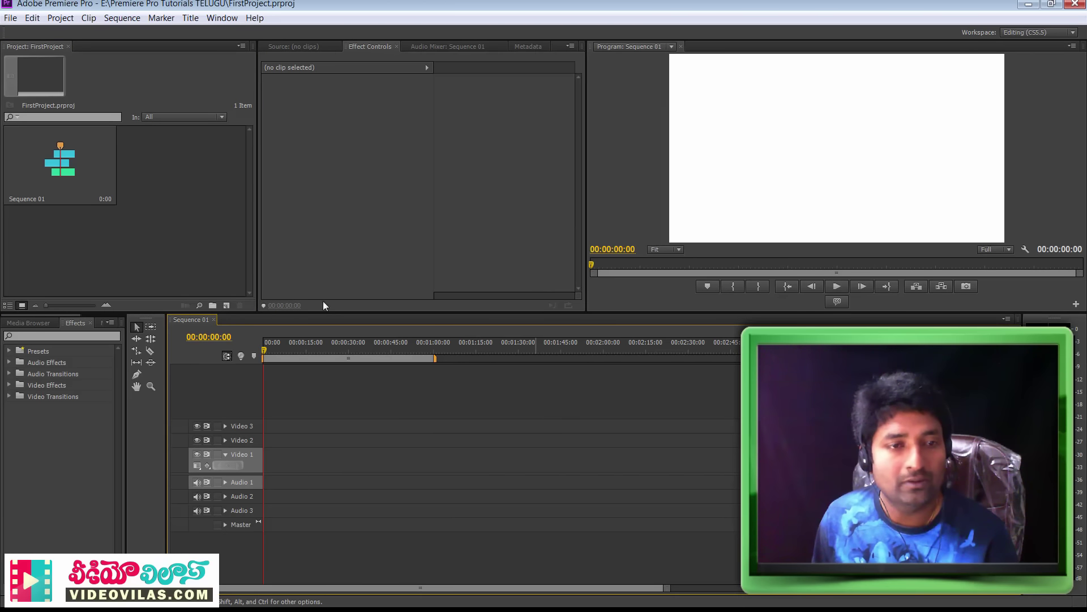
Import the RainingDSLR.mp4 clip from the Footage folder into the project
left_click(252, 280)
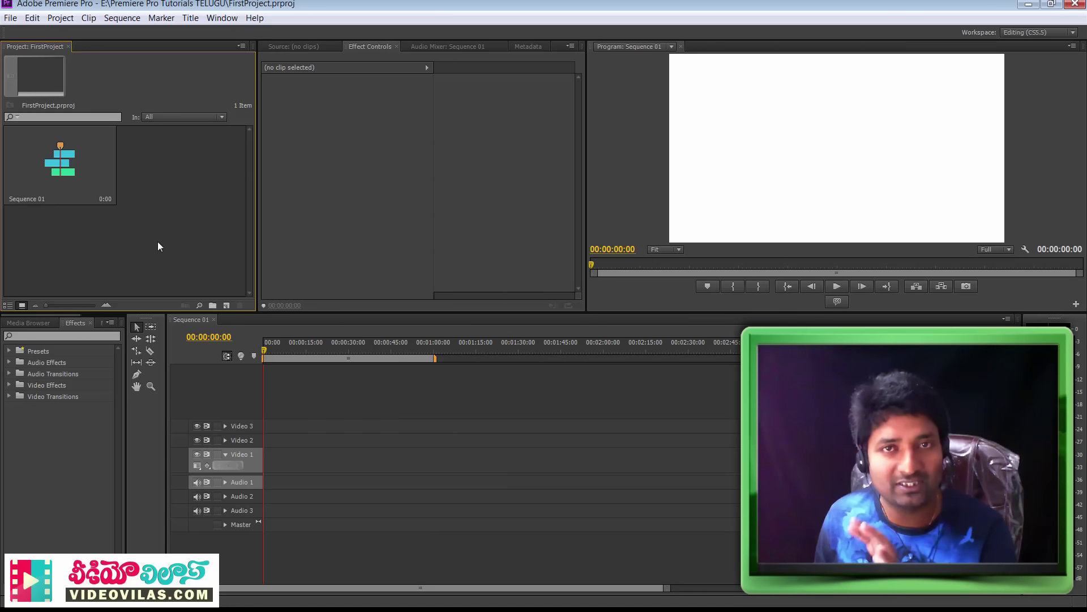
right_click(162, 209)
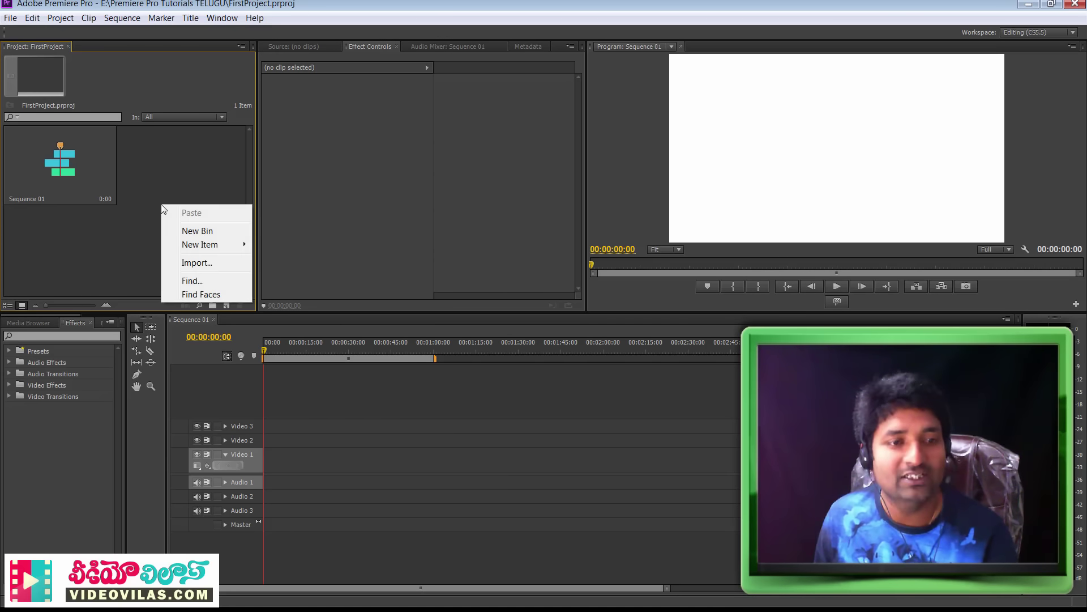
left_click(198, 263)
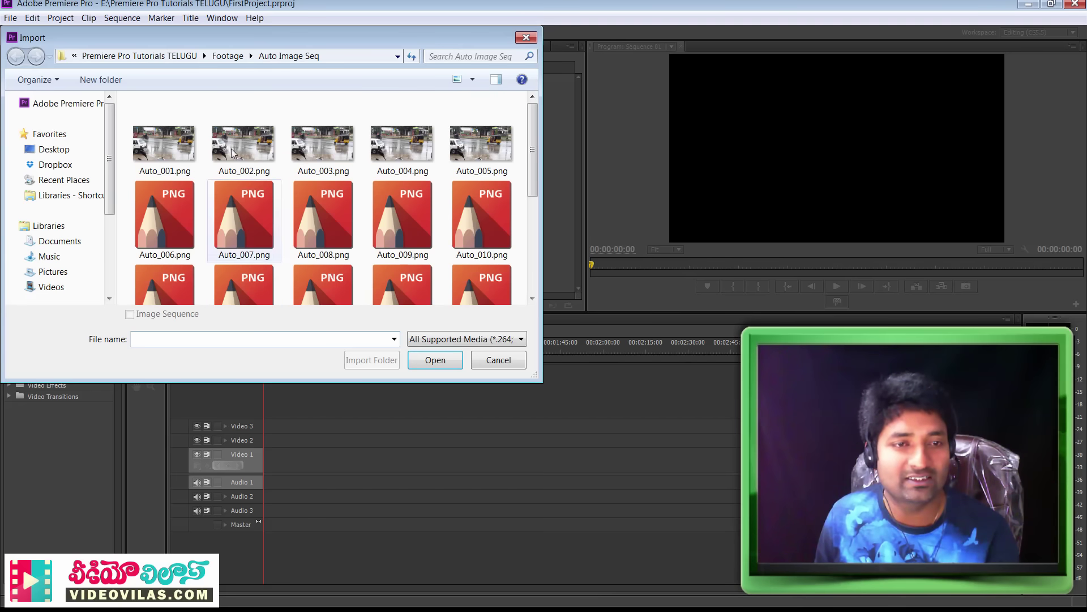
mouse_move(532, 135)
left_mouse_down()
mouse_move(543, 261)
mouse_move(531, 120)
left_mouse_up()
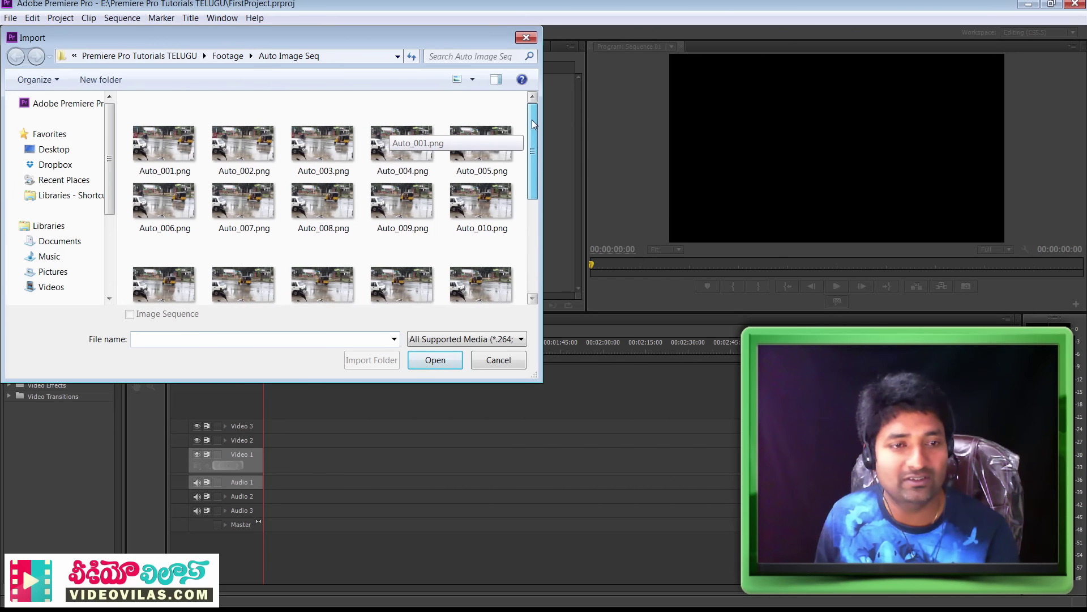
left_click(228, 55)
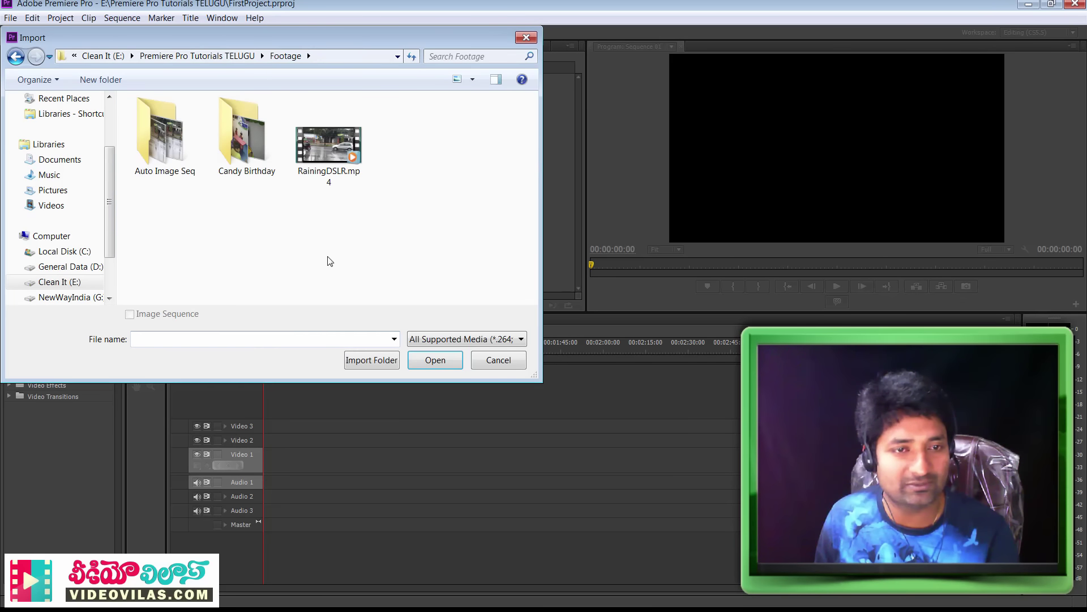
left_click(322, 139)
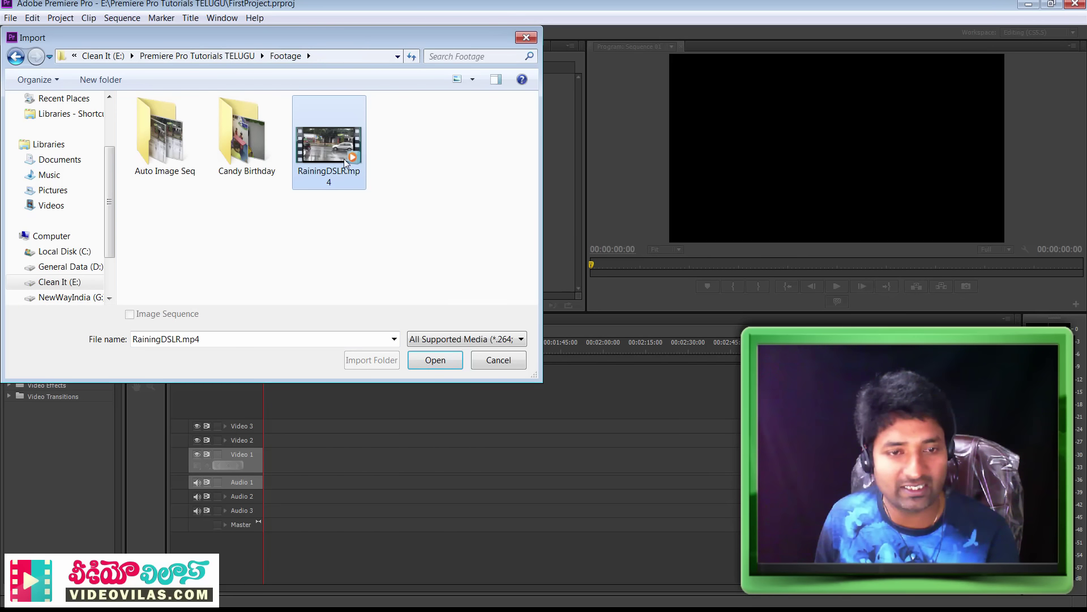
left_click(435, 360)
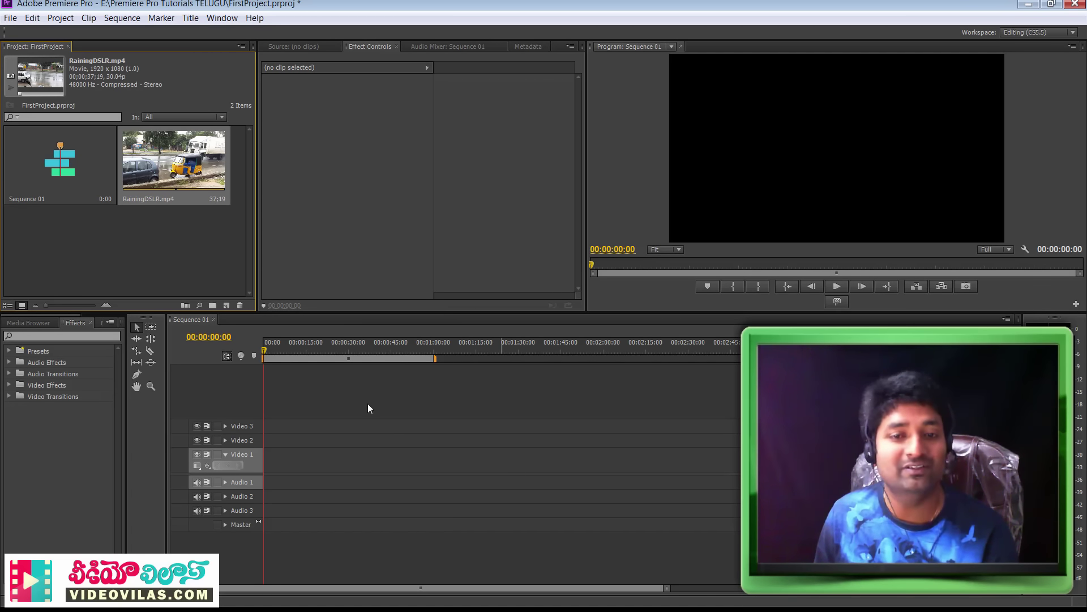
Import the whole Candy Birthday folder from the Footage folder into the project as a bin
right_click(184, 261)
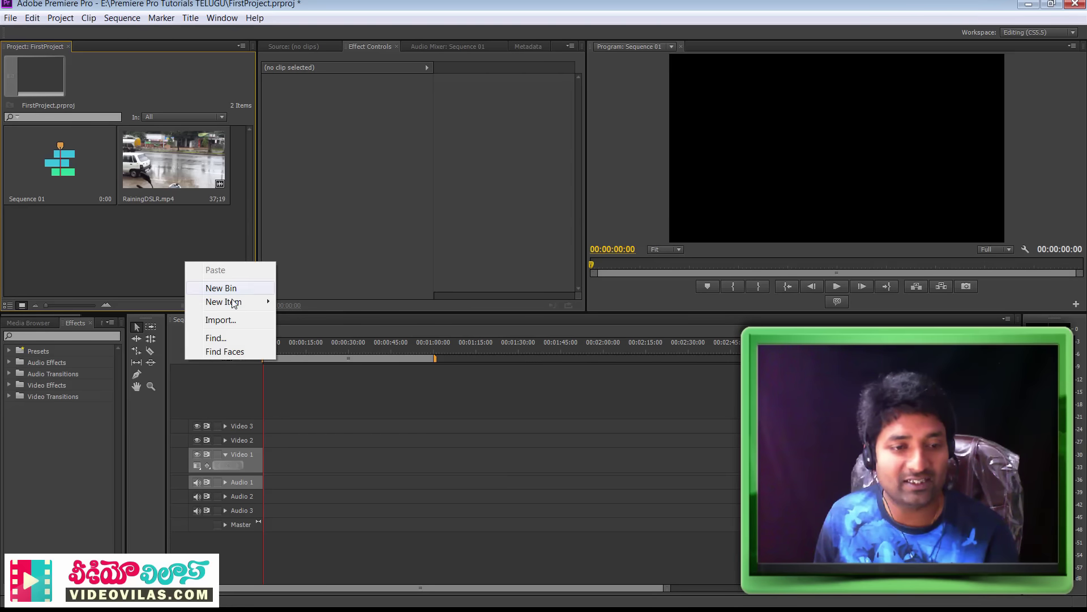
left_click(235, 321)
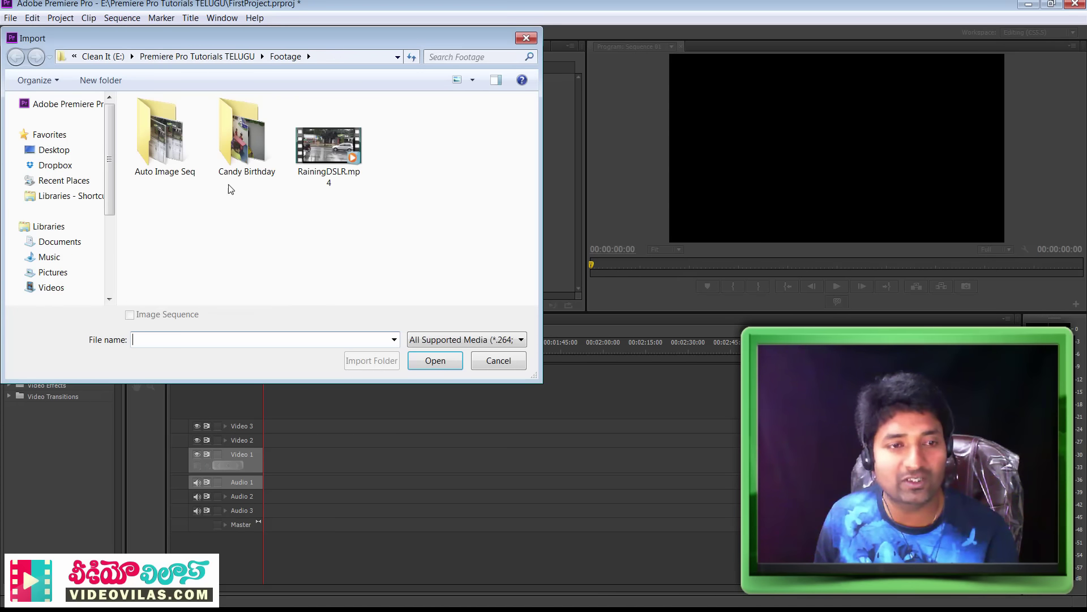
double_click(235, 137)
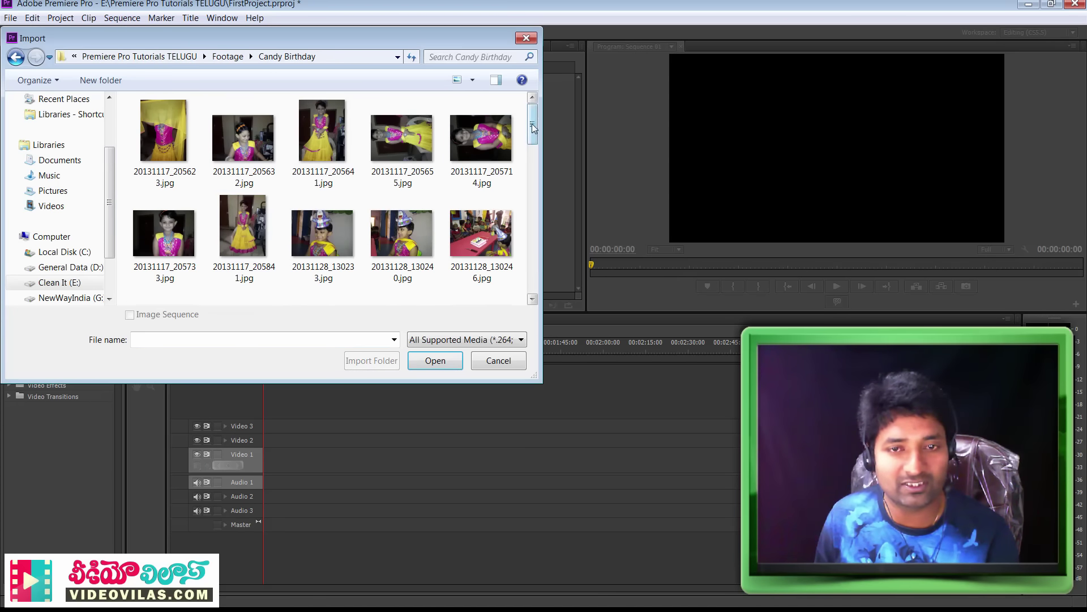
scroll(532, 123, "down", 5)
scroll(537, 123, "up", 4)
scroll(537, 123, "up", 2)
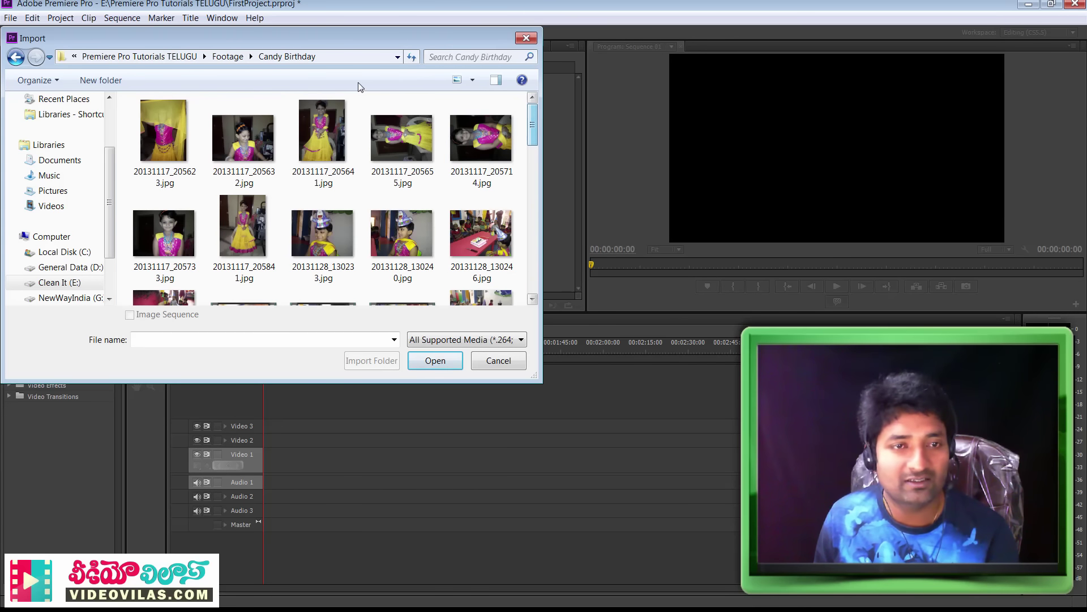
left_click(244, 56)
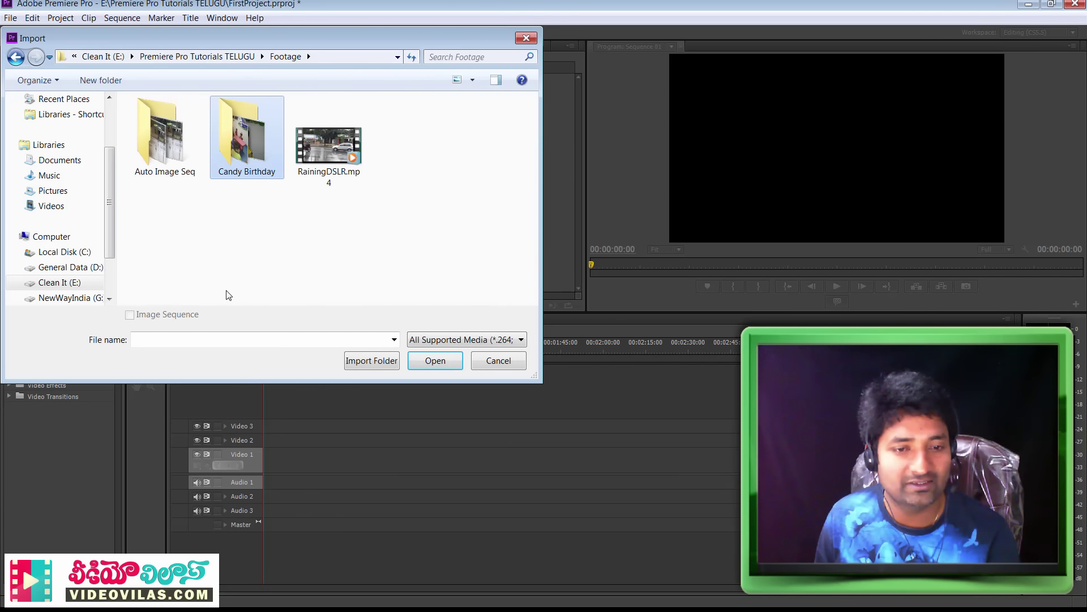
left_click(363, 364)
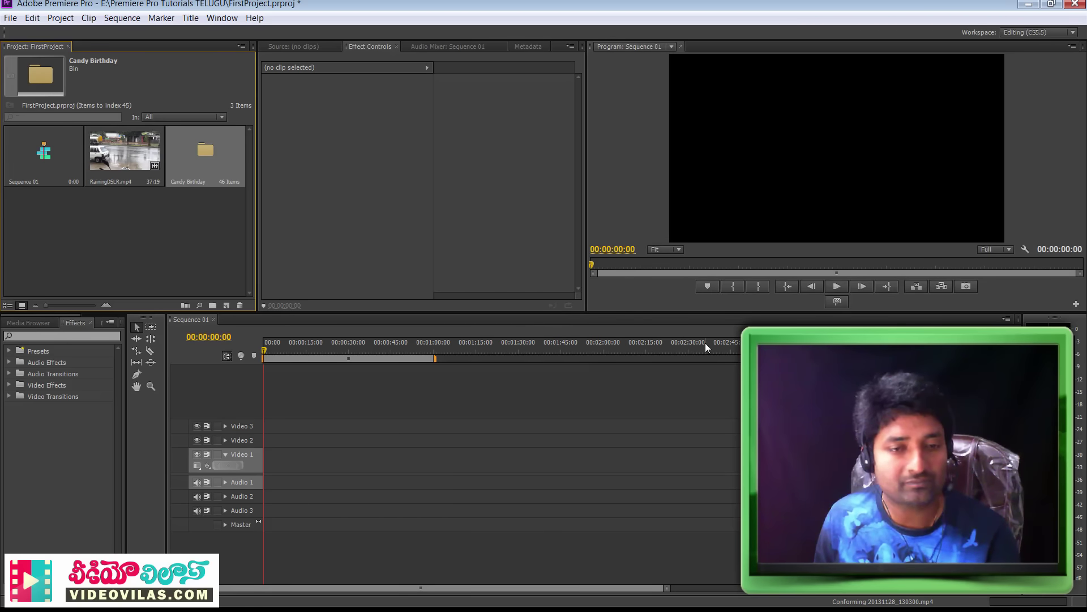
Examine the photos and clips in the Candy Birthday bin in an enlarged floating window, then close it
double_click(207, 150)
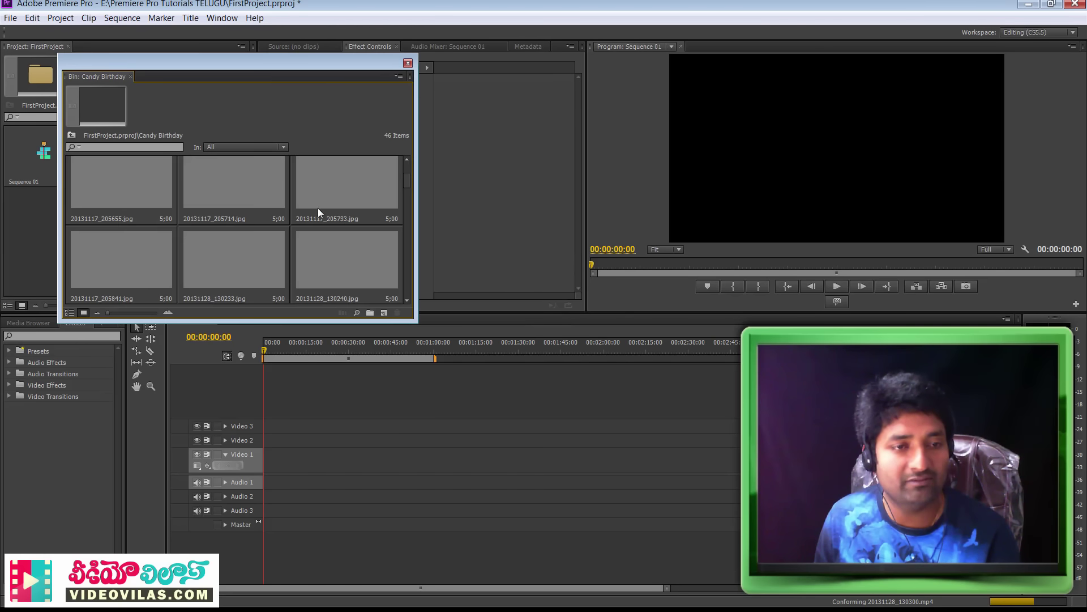
left_click_drag(418, 323, 871, 548)
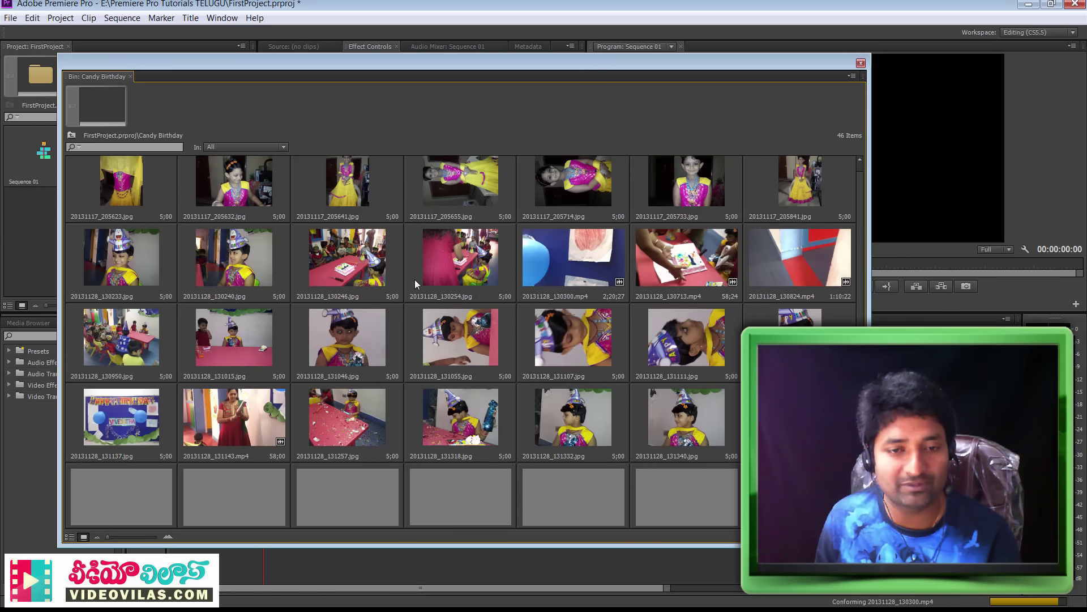
left_click(456, 270)
scroll(566, 400, "down", 3)
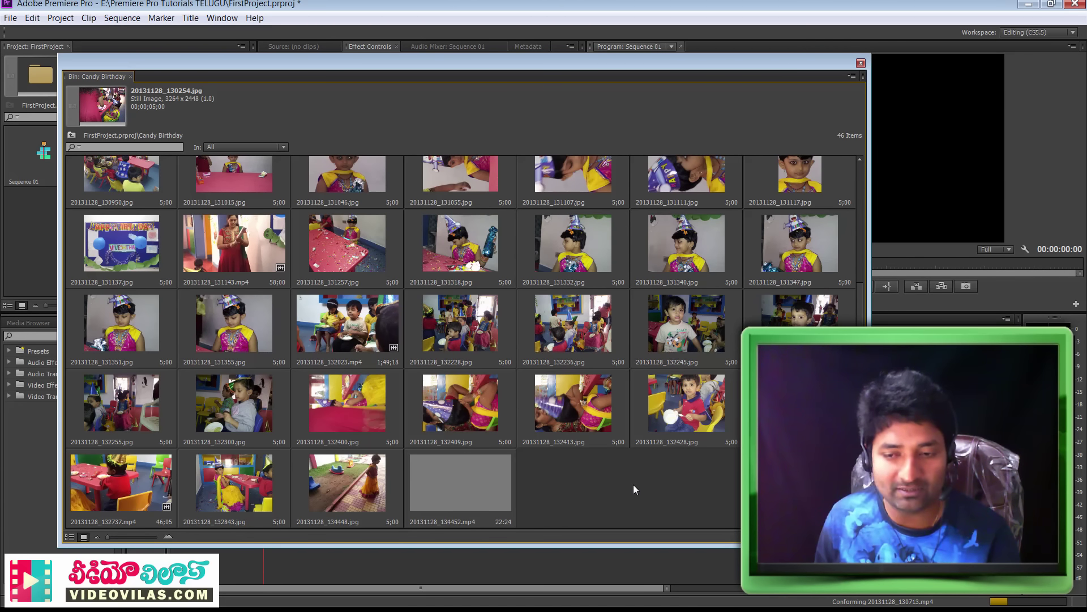
left_click(460, 496)
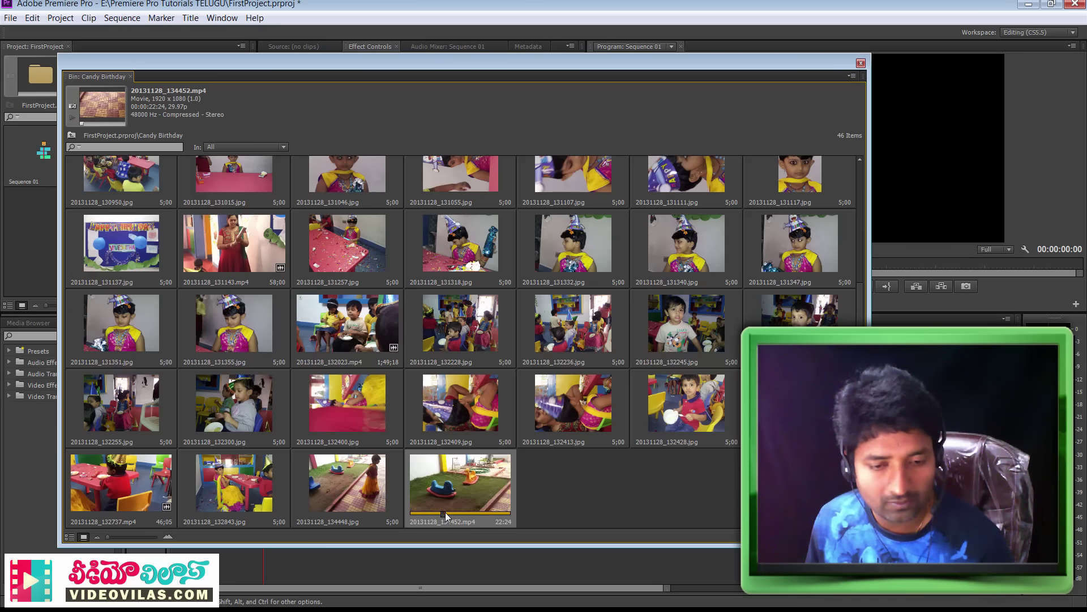
left_click(553, 497)
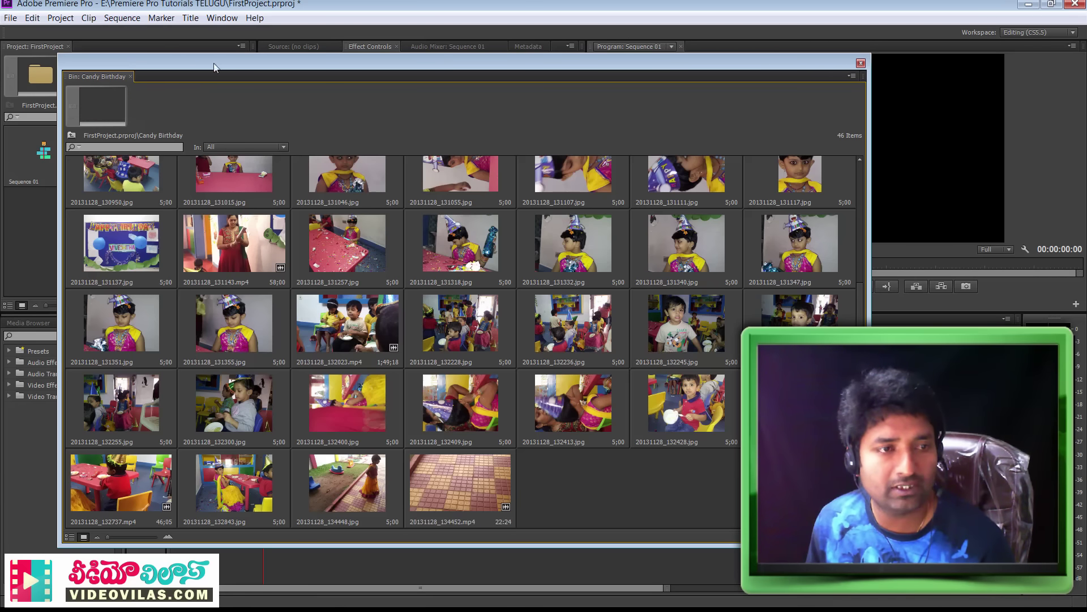
left_click_drag(213, 63, 348, 73)
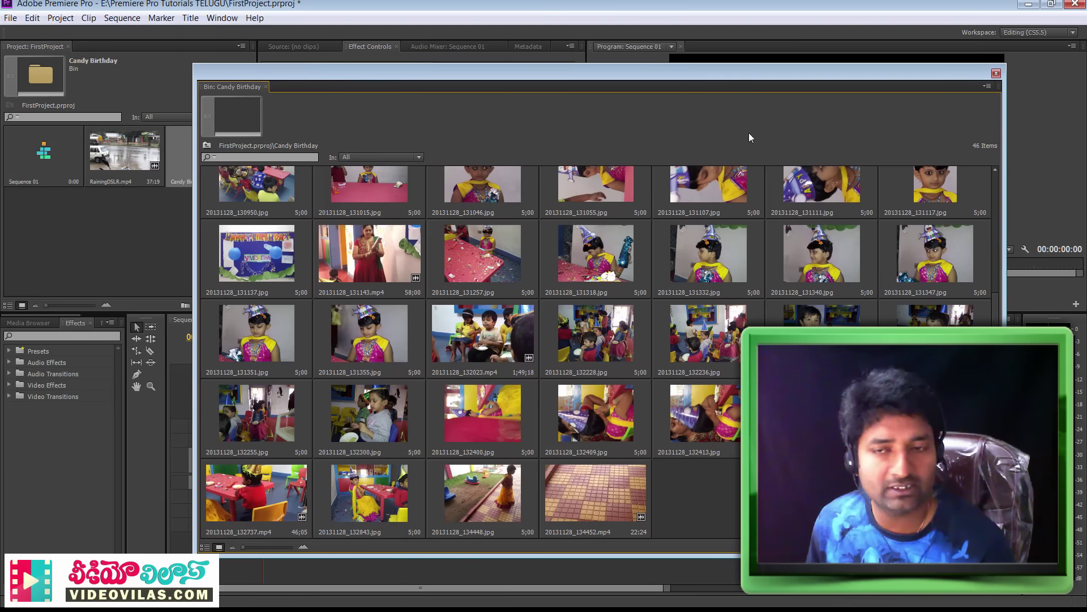
left_click(996, 74)
Browse the Footage folder and its Auto Image Seq subfolder for importable media, then cancel the import
right_click(151, 258)
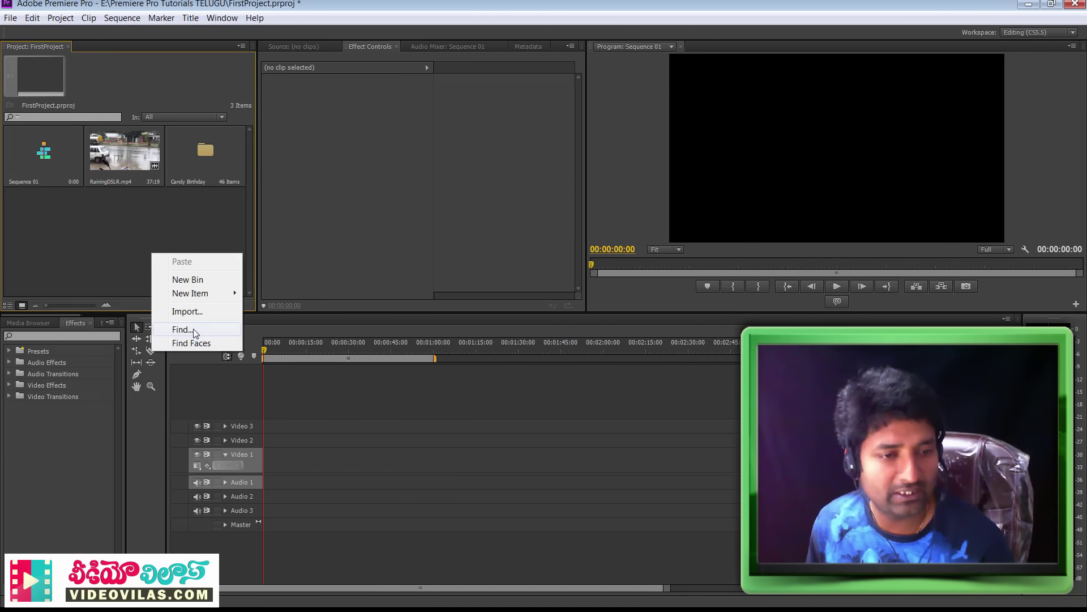
left_click(170, 308)
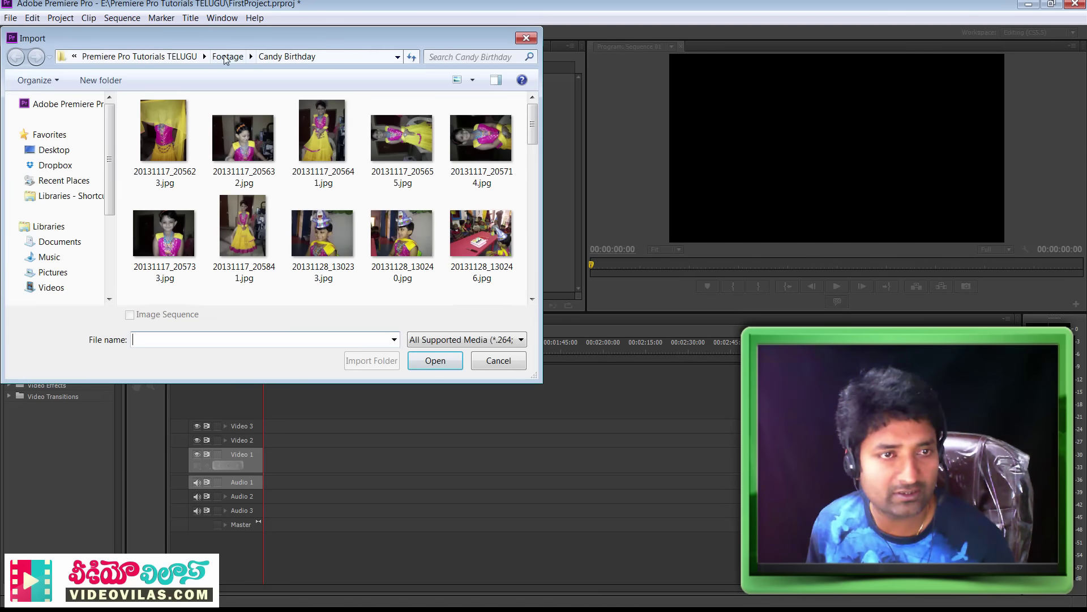
left_click(228, 56)
double_click(164, 131)
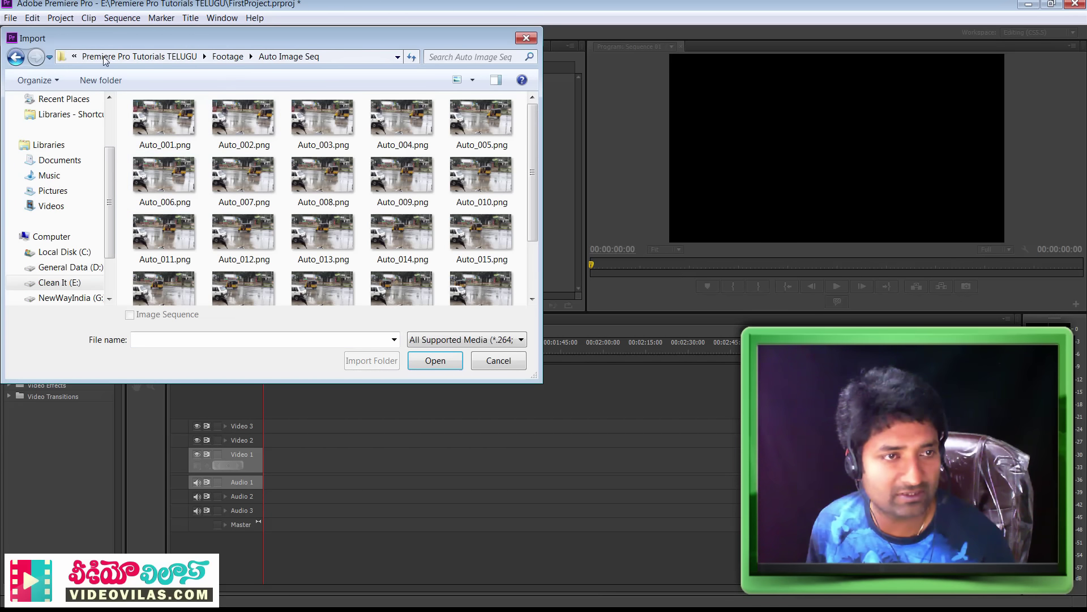
left_click(228, 57)
left_click(252, 241)
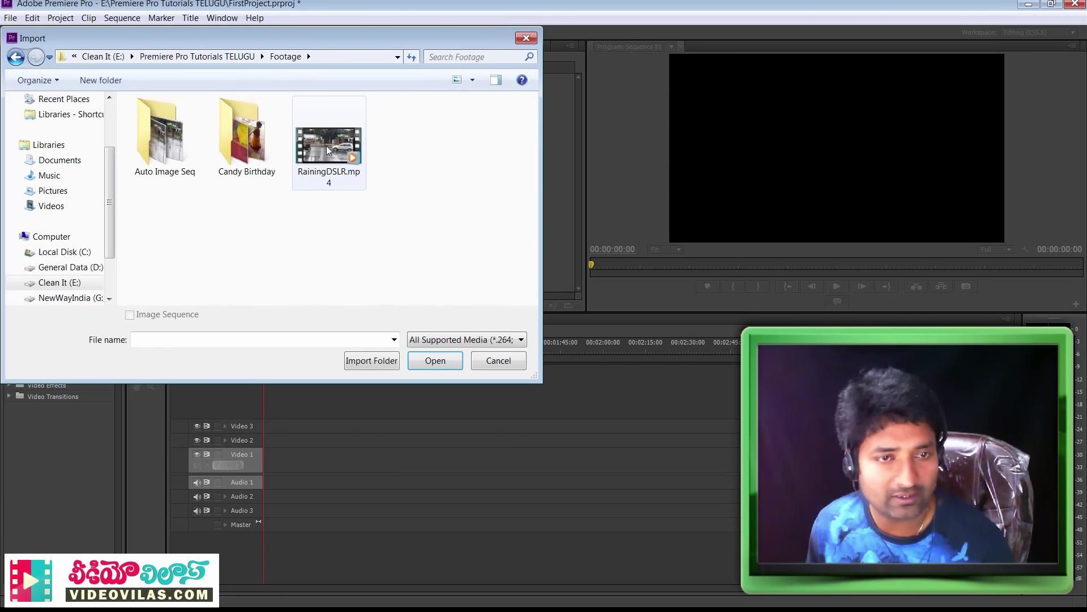
left_click(504, 360)
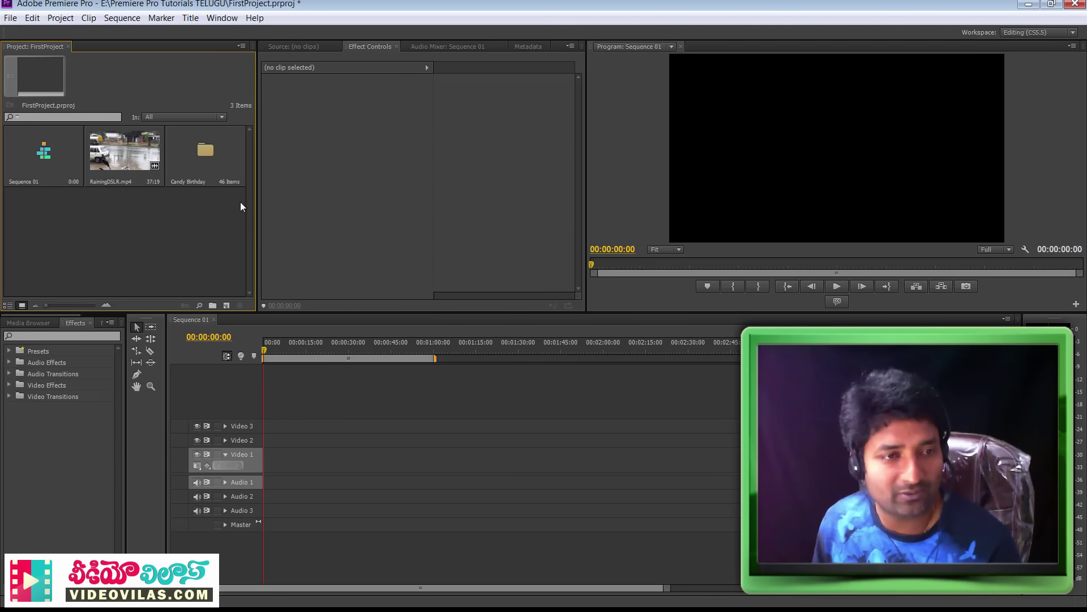
Place RainingDSLR.mp4 at the start of the Video 1 track to preview it, then delete it from the sequence
left_click_drag(114, 148, 485, 451)
key("Return")
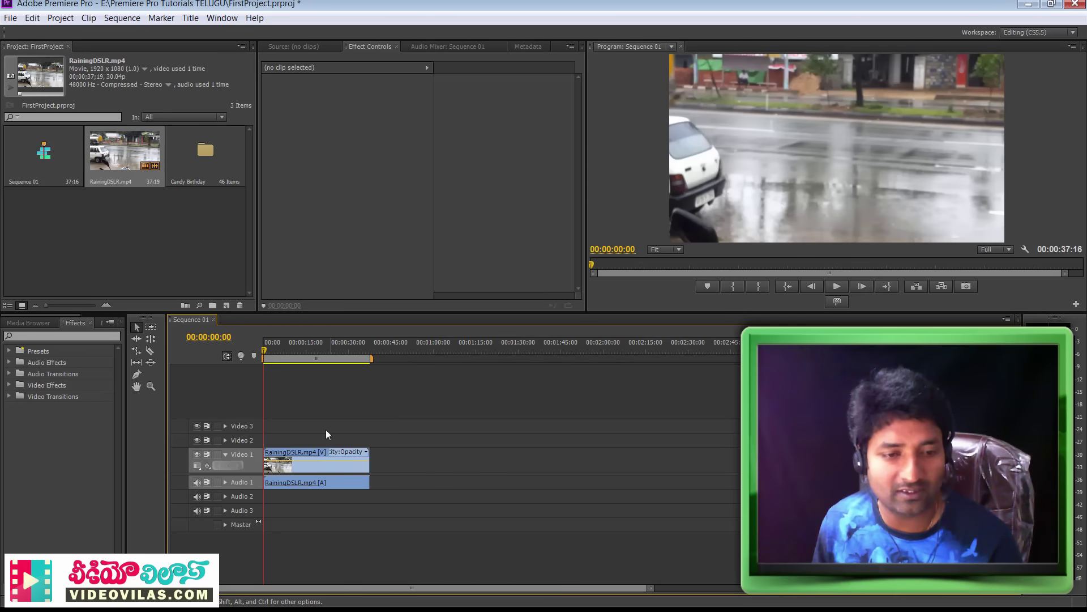
left_click_drag(290, 350, 280, 363)
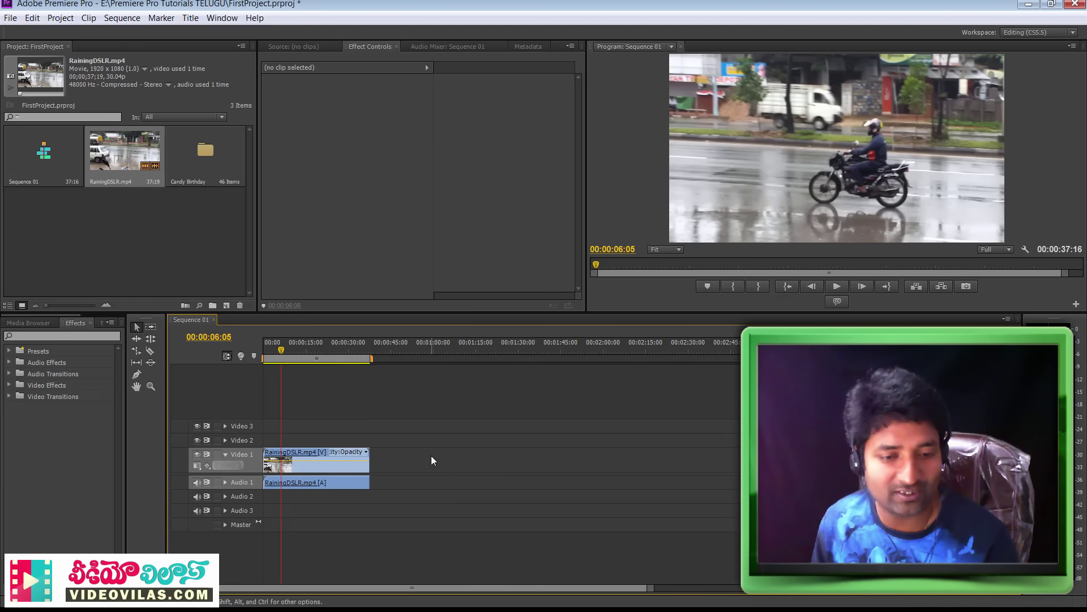
left_click(340, 461)
key("Delete")
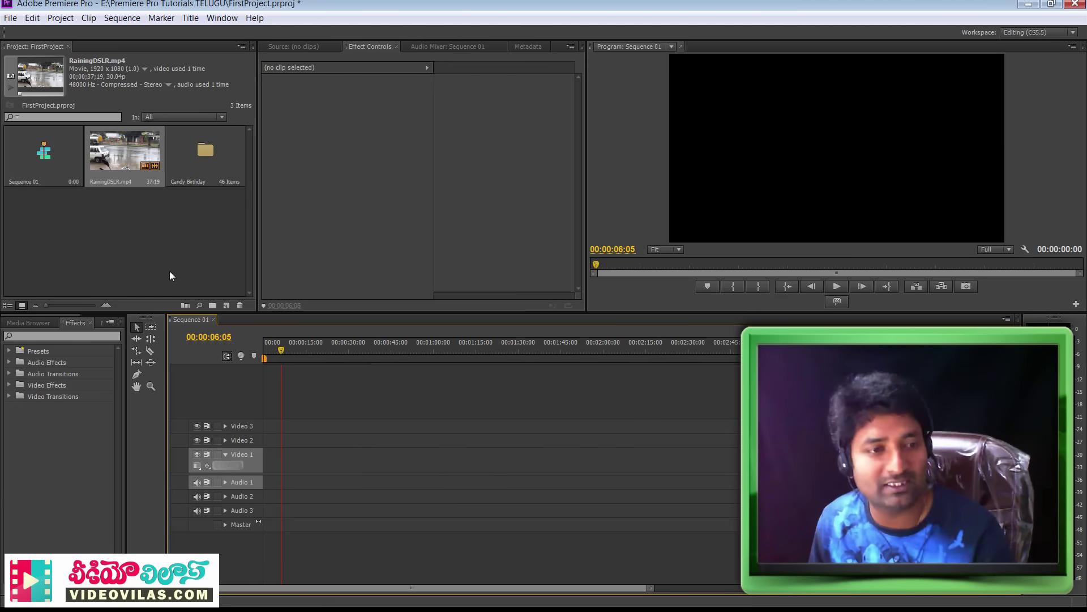
Open the Candy Birthday bin in its own floating window and enlarge it to look through its files
double_click(202, 151)
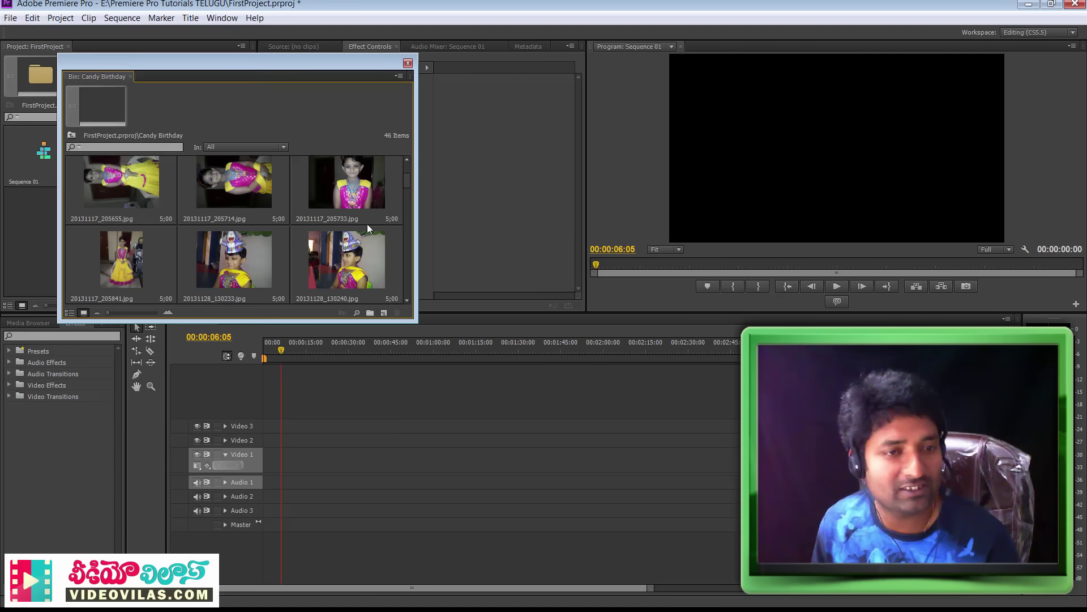
left_click_drag(418, 323, 844, 549)
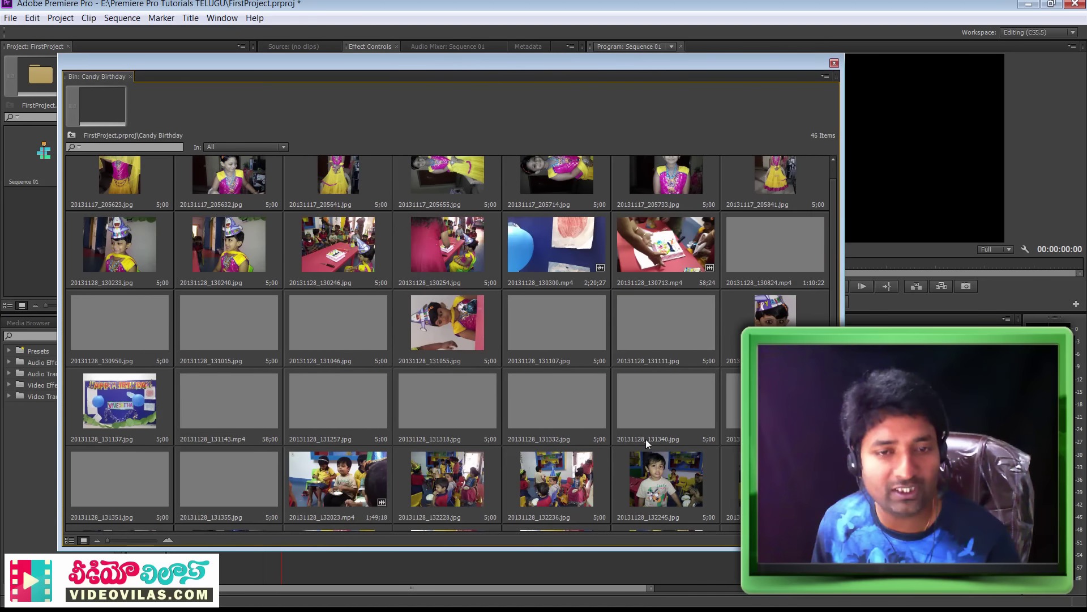
left_click(118, 180)
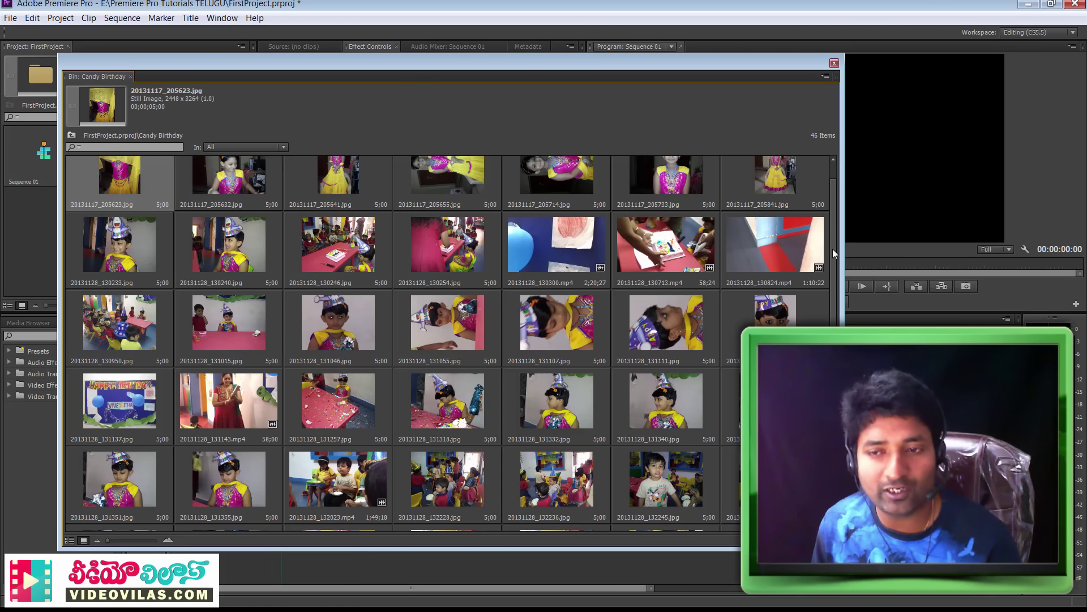
scroll(834, 254, "down", 3)
left_click(623, 501)
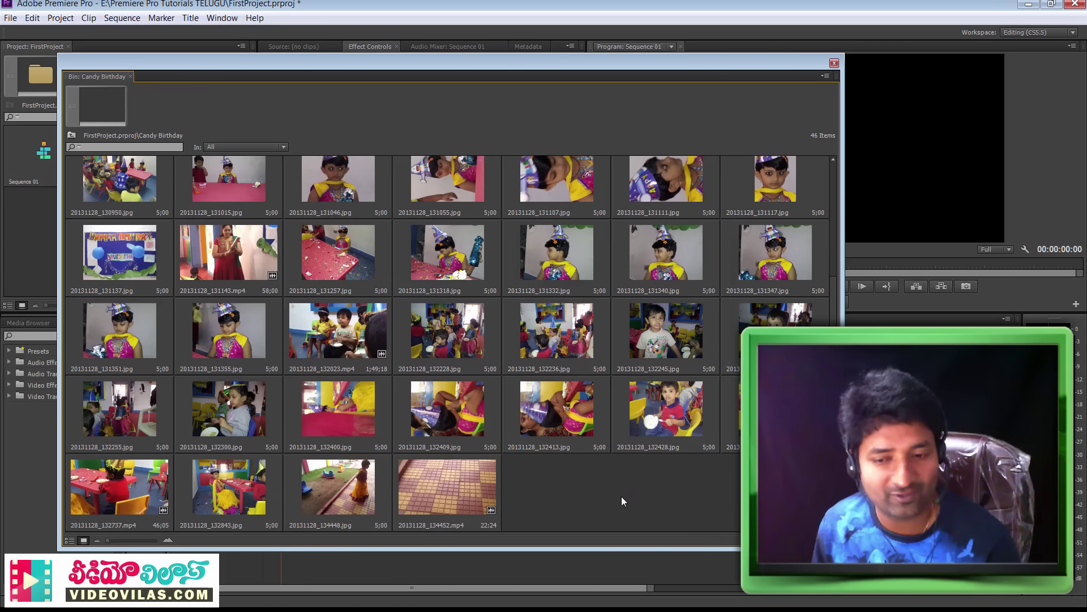
Create a new bin named Images inside the Candy Birthday bin
left_click(811, 540)
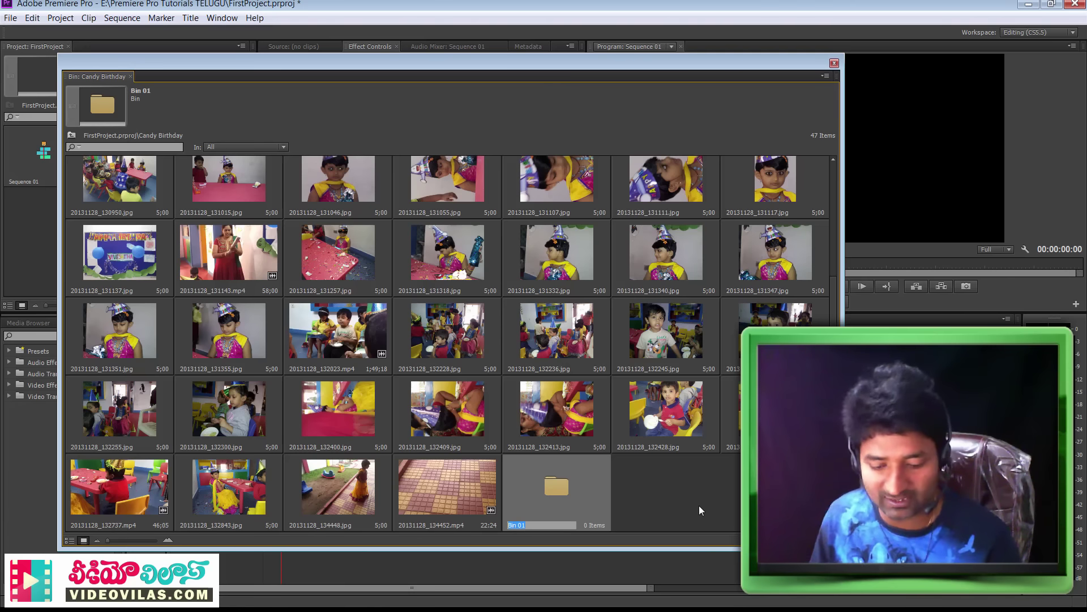
type("Imag")
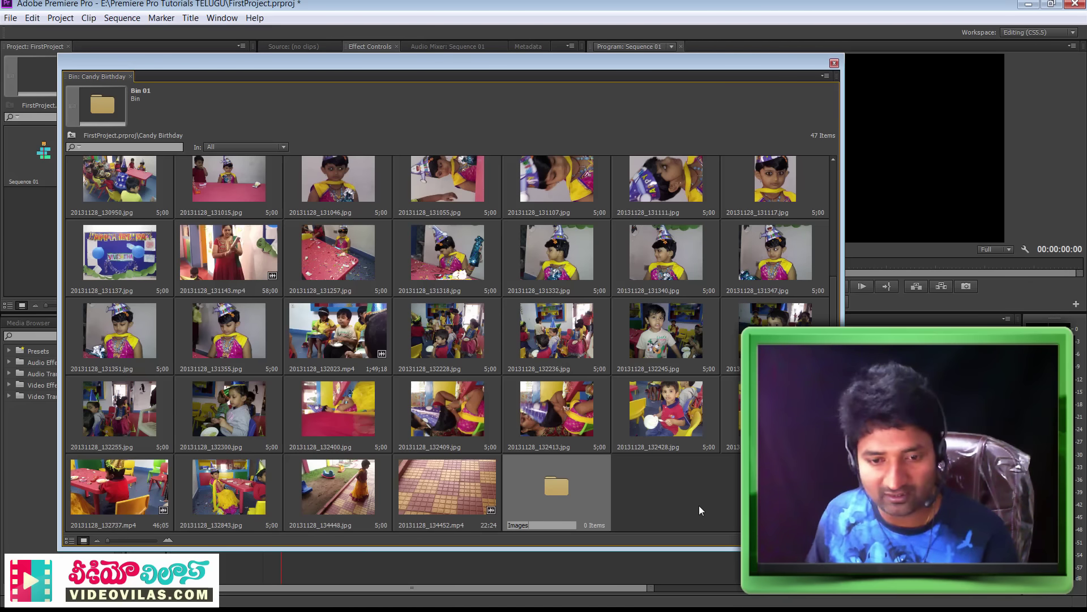
type("es")
left_click(695, 508)
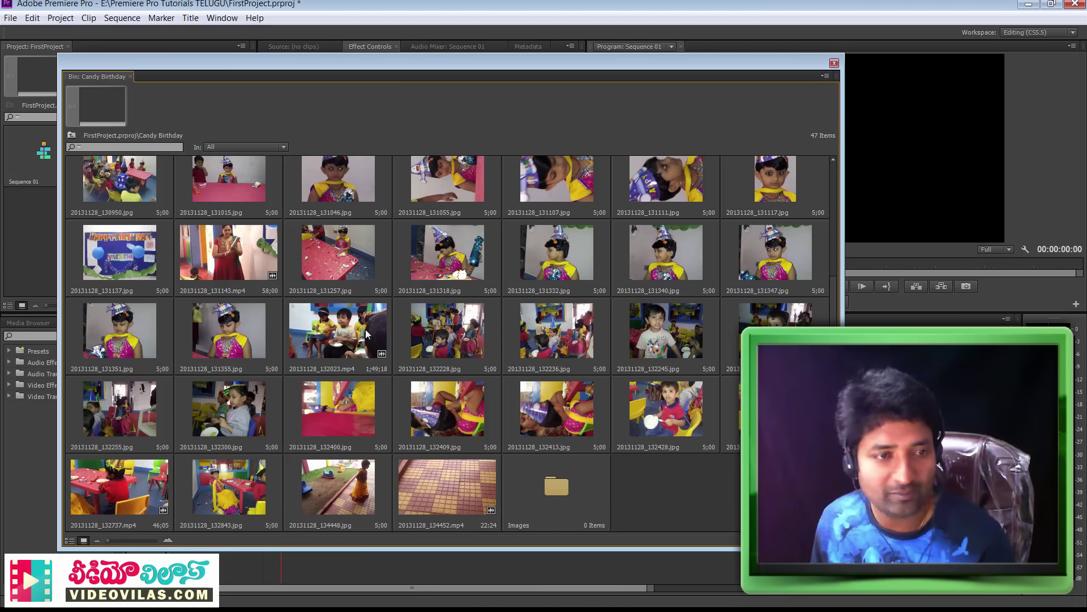
Move all photos from 20131117_205623.jpg up to the one before 20131128_132255.jpg into the Images bin, leaving out the mp4 clips
scroll(365, 331, "up", 2)
left_click(132, 190)
scroll(525, 386, "down", 2)
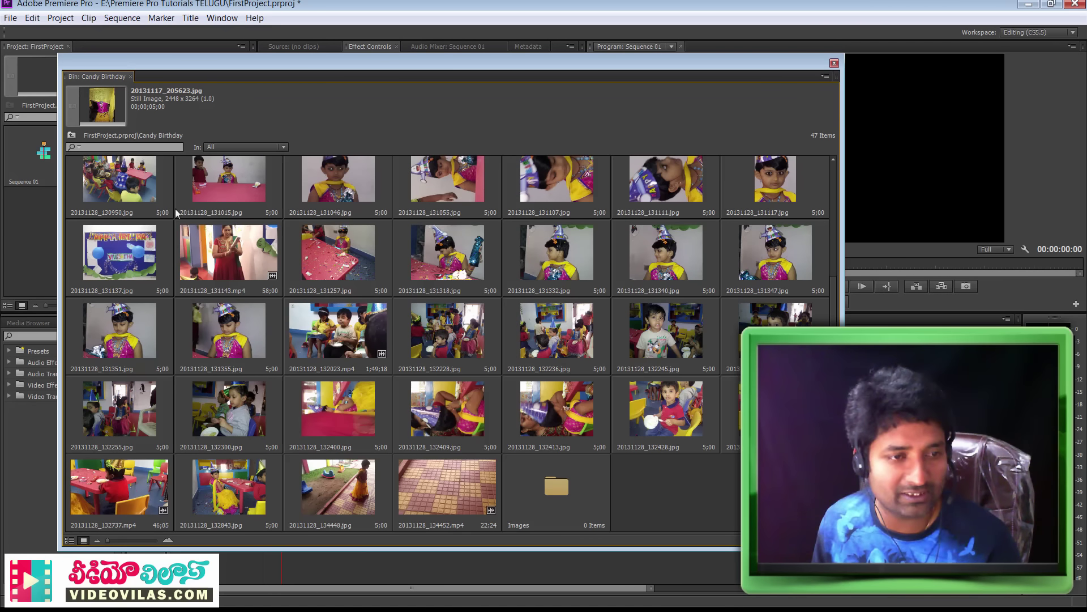
scroll(290, 257, "up", 2)
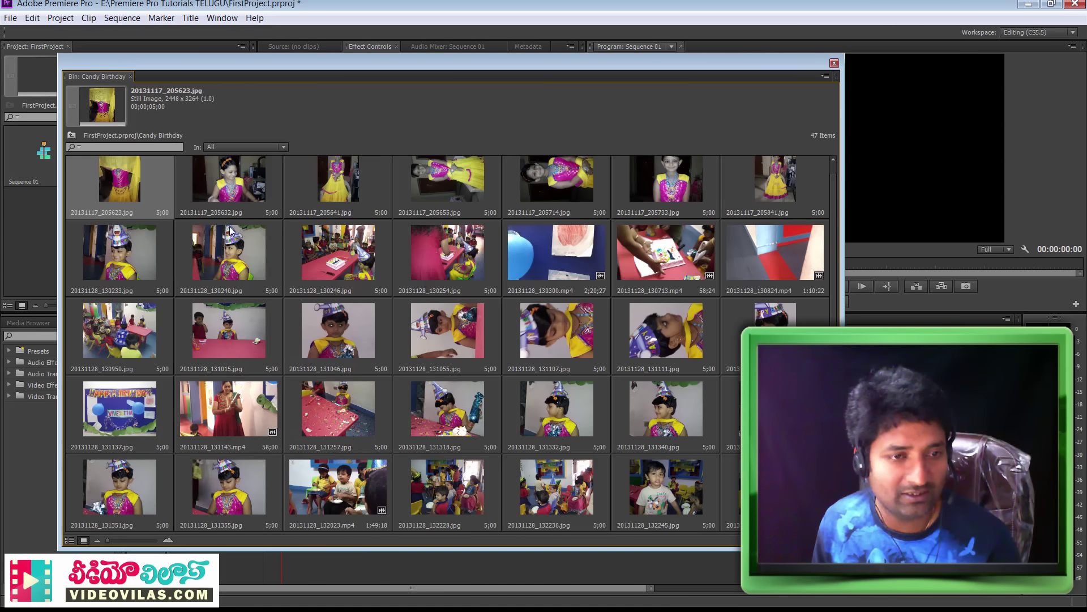
left_click(666, 187, "shift")
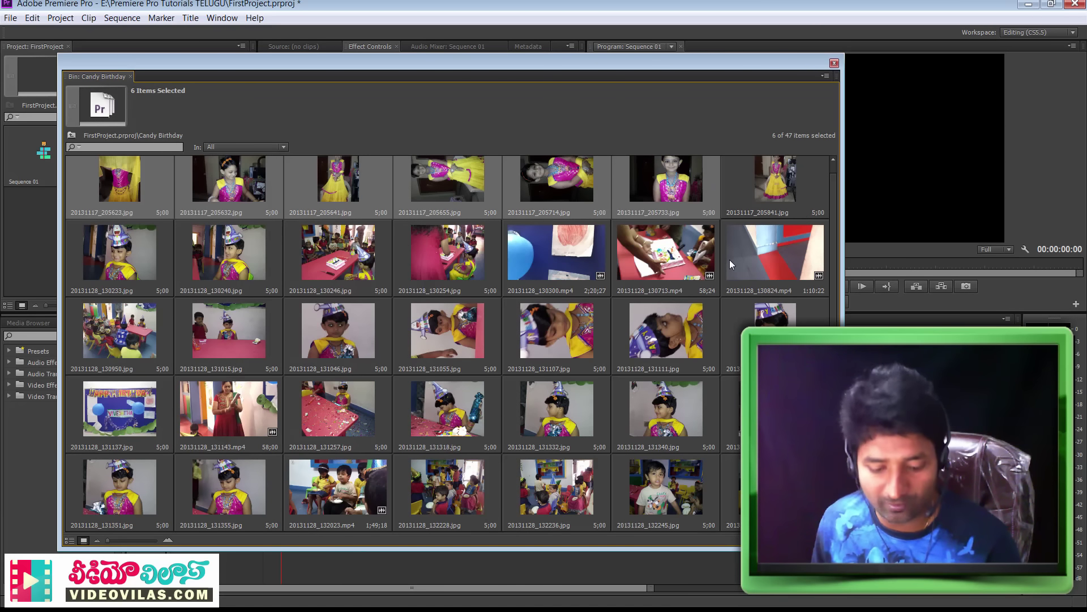
left_click(776, 193, "shift")
left_click_drag(128, 271, 297, 280)
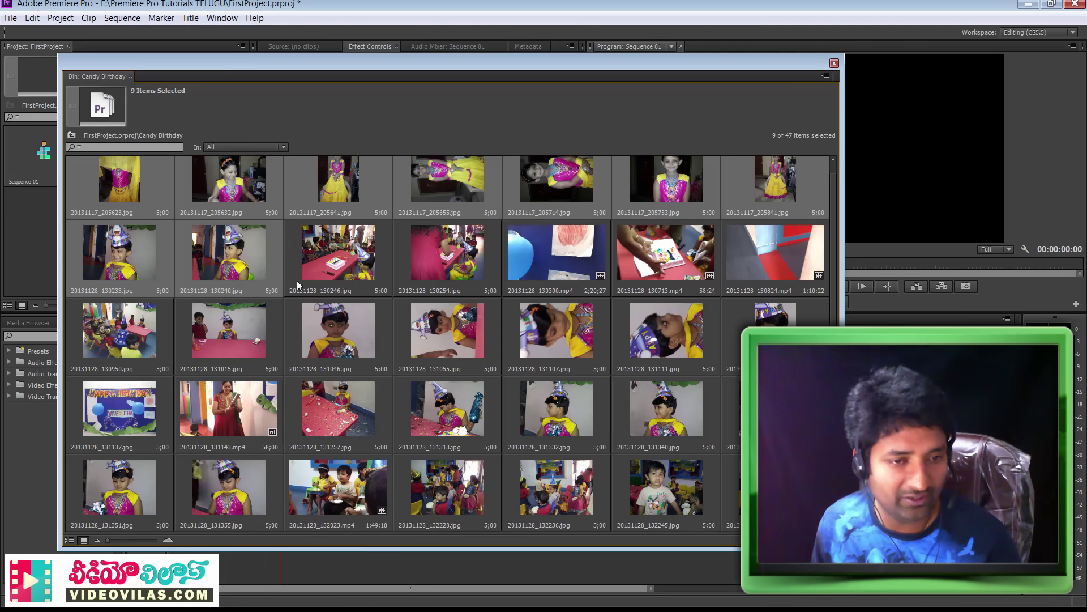
left_click(342, 275, "ctrl")
left_click(494, 277, "ctrl")
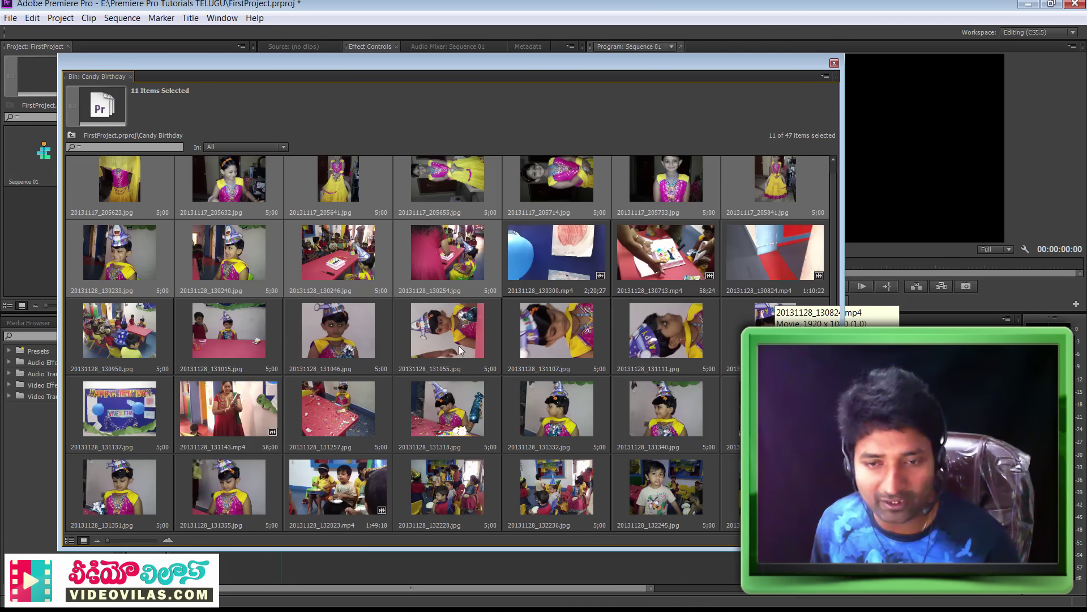
scroll(642, 474, "down", 2)
left_click(571, 388, "shift")
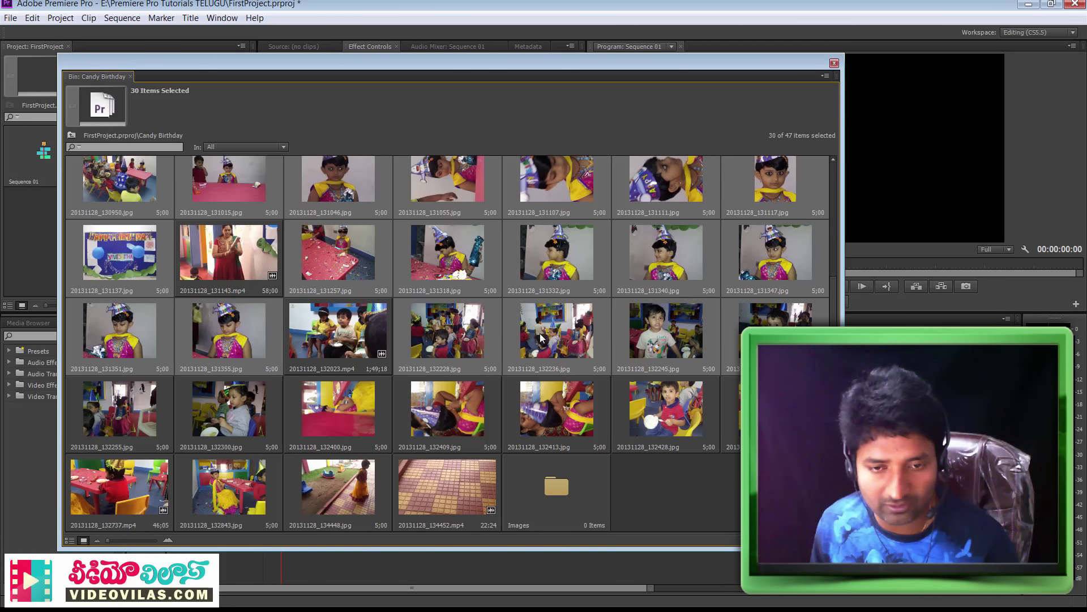
left_click_drag(545, 336, 558, 486)
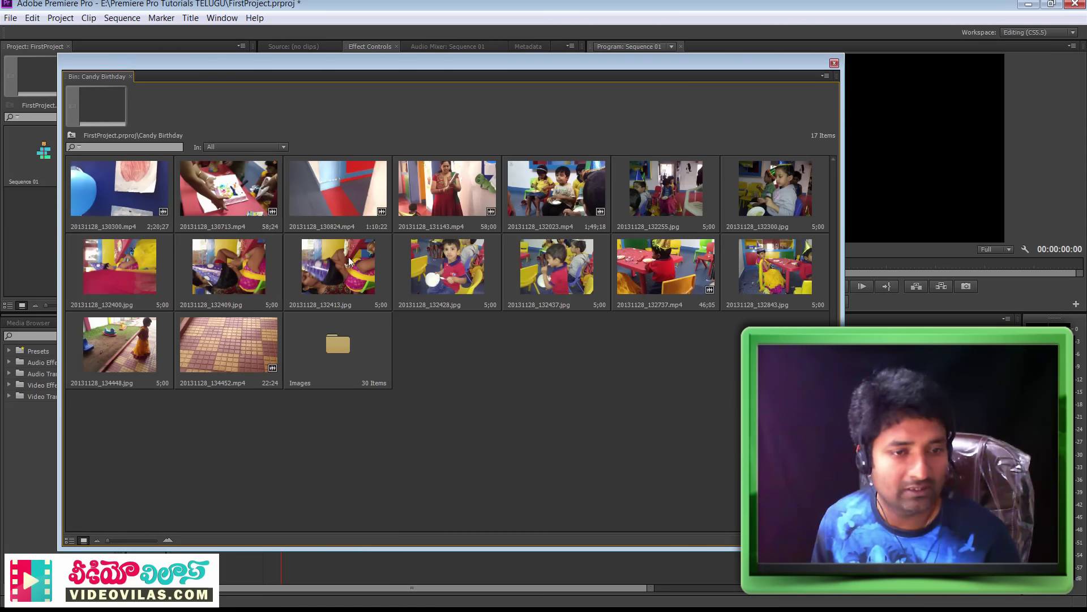
Move the photos 20131128_132400, 132409, 132413, 132428, 132437, 132843 and 134448 into the Images bin
left_click(120, 266)
left_click(229, 267, "ctrl")
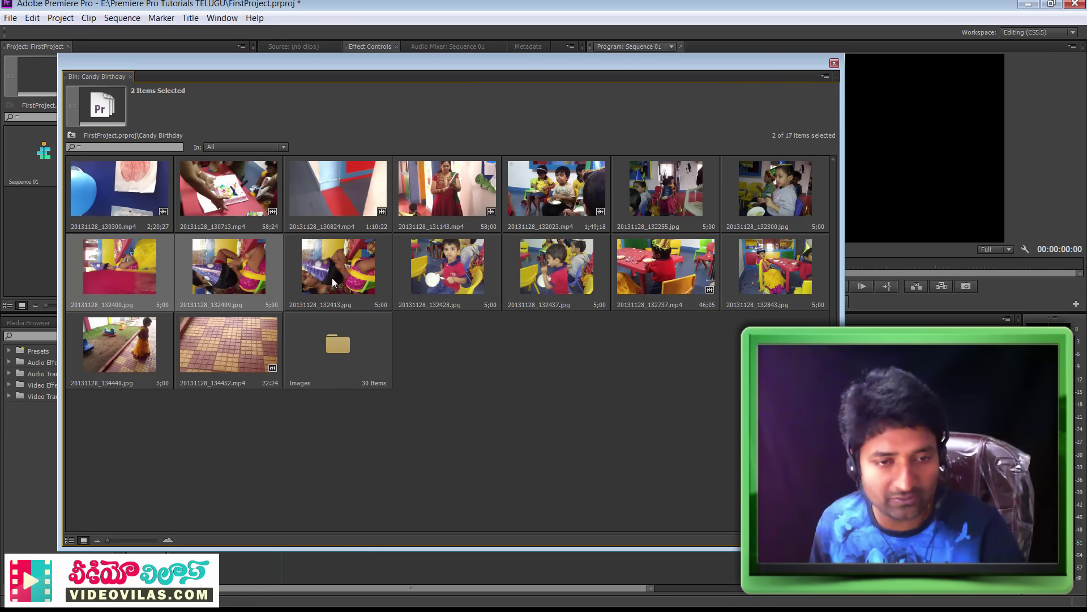
left_click(340, 286, "ctrl")
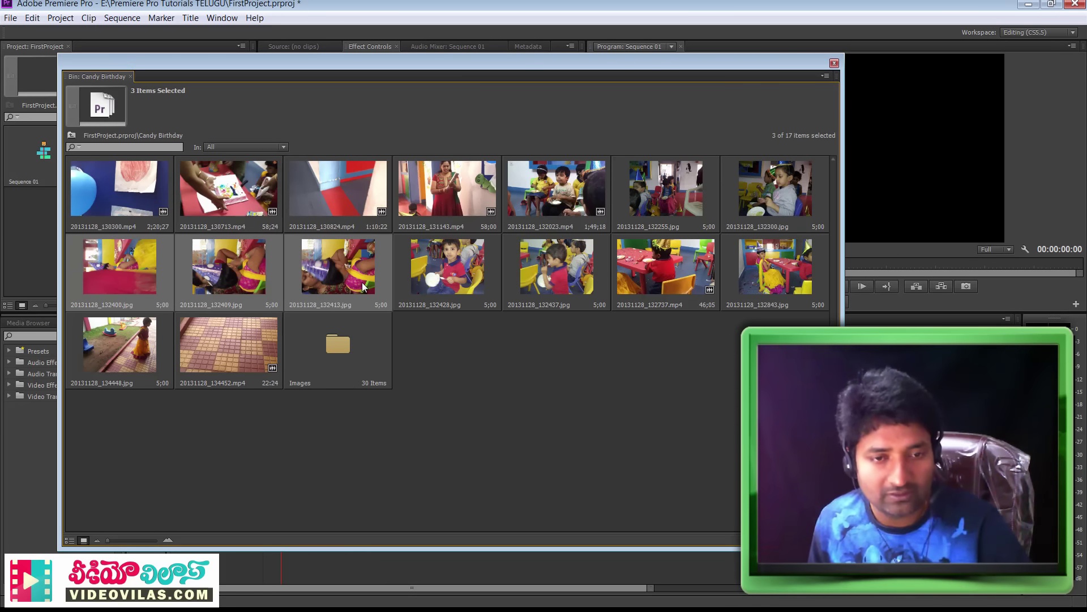
left_click(471, 287, "ctrl")
left_click(532, 282, "ctrl")
left_click(775, 269, "ctrl")
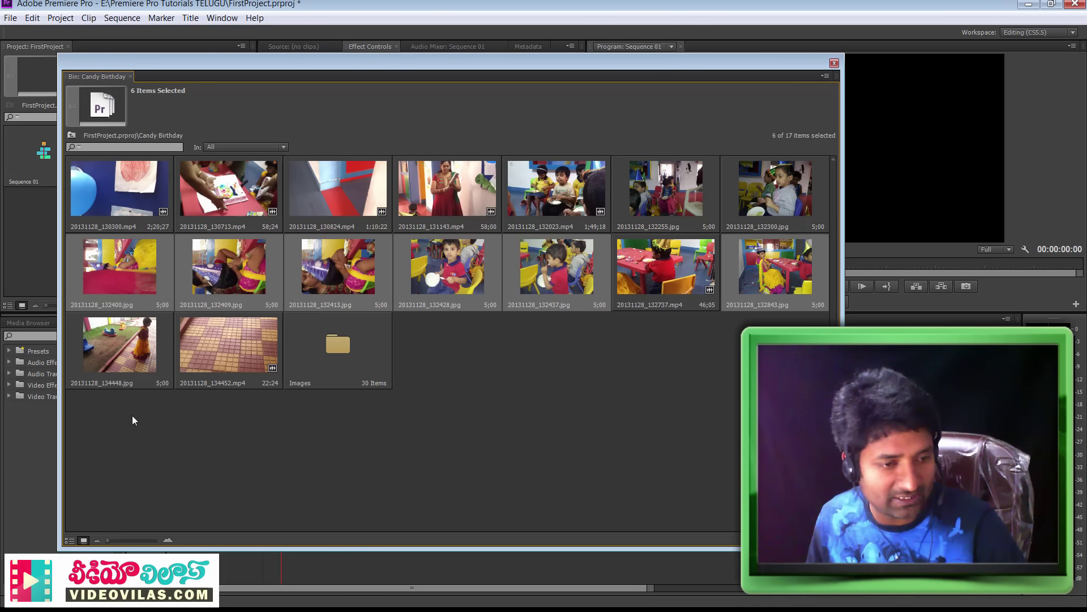
left_click_drag(122, 368, 338, 345)
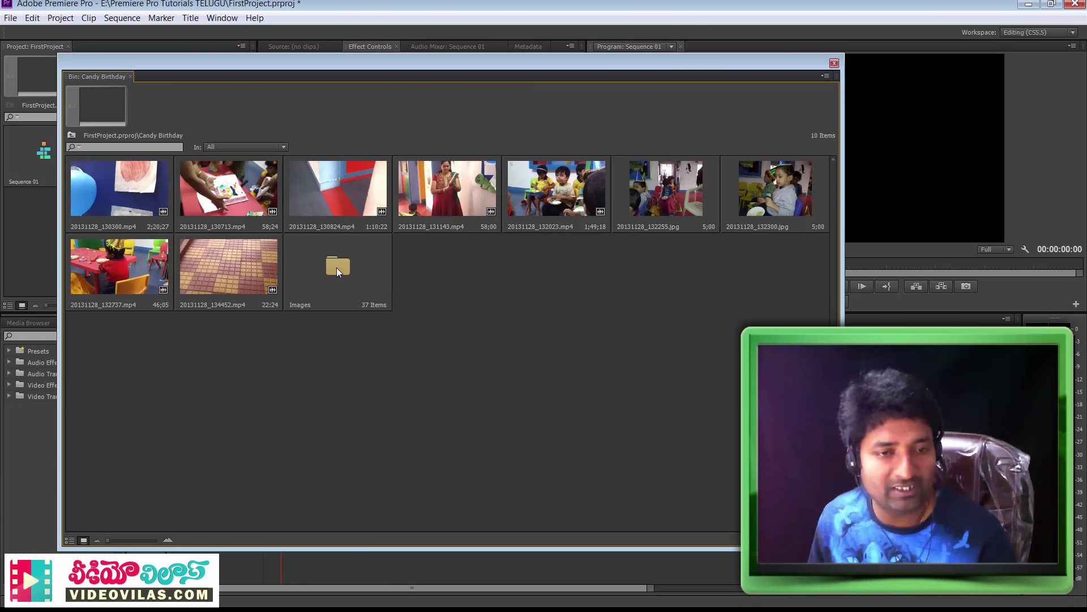
left_click(301, 305)
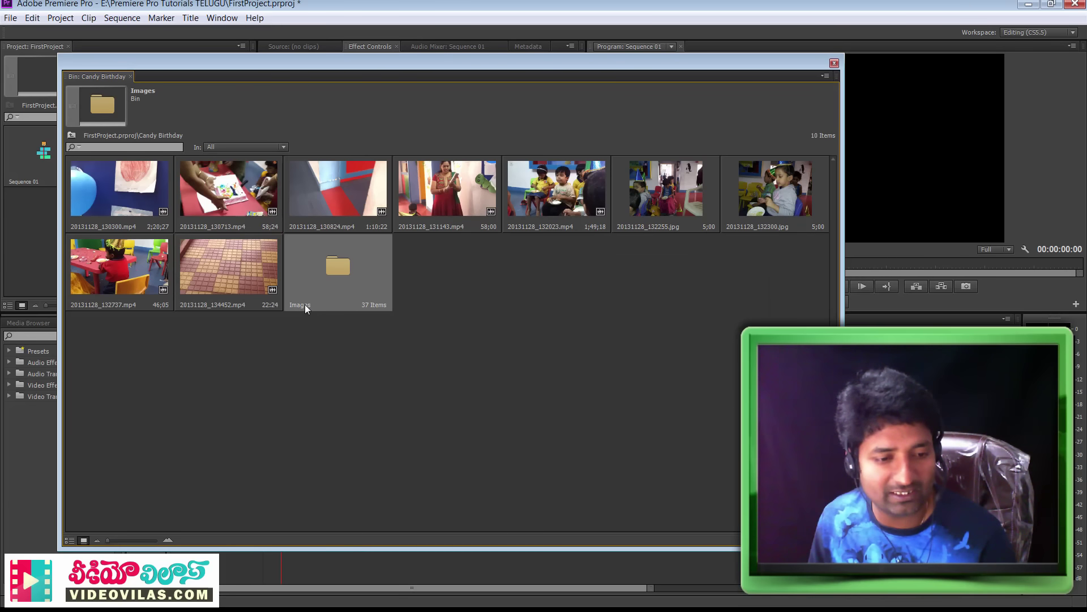
right_click(305, 306)
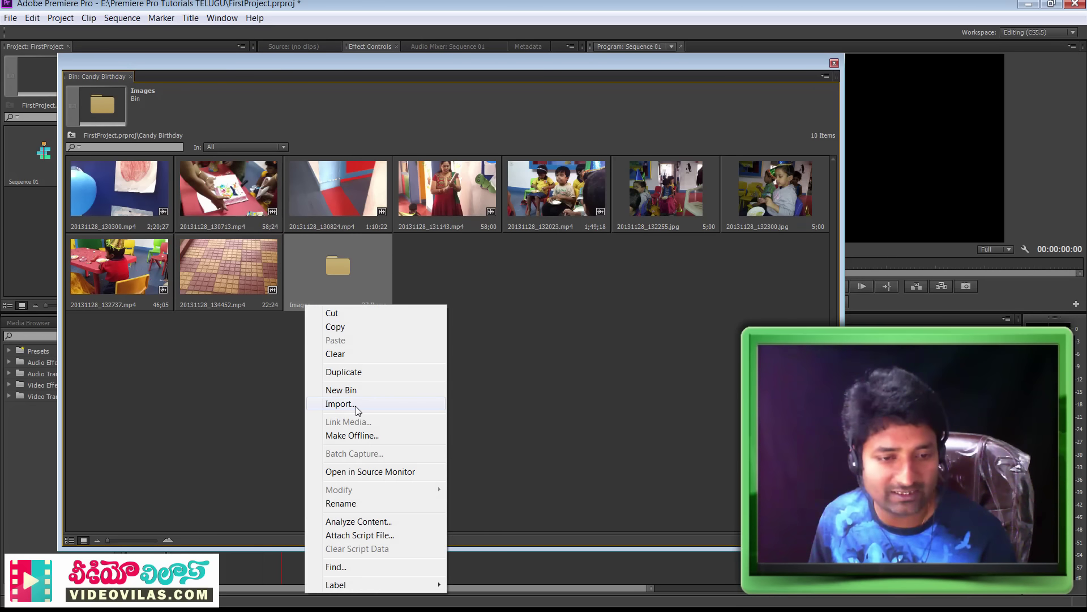
left_click(373, 504)
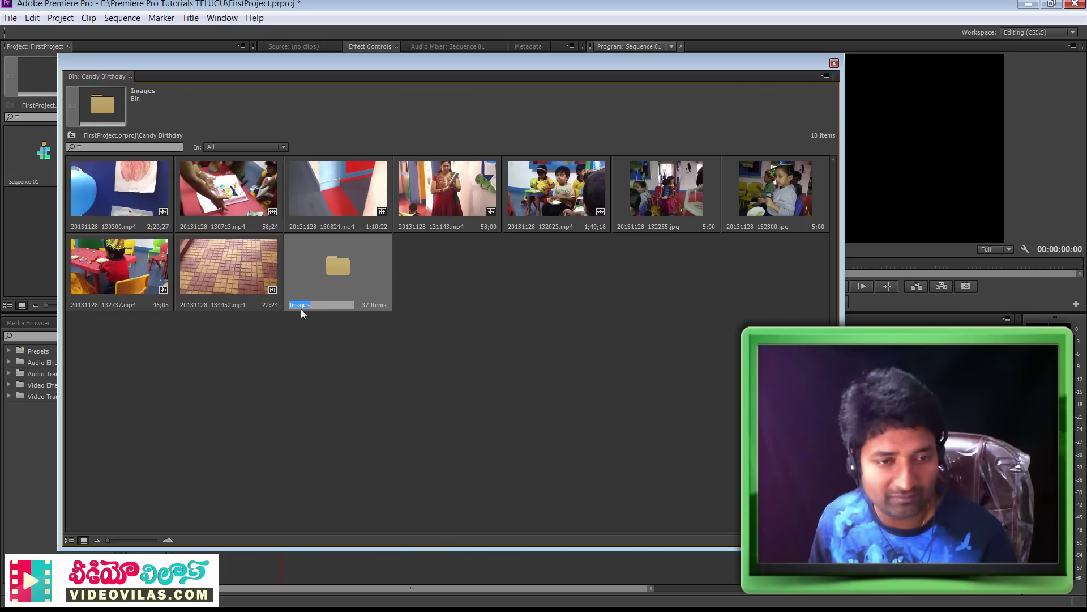
left_click(319, 306)
left_click(371, 377)
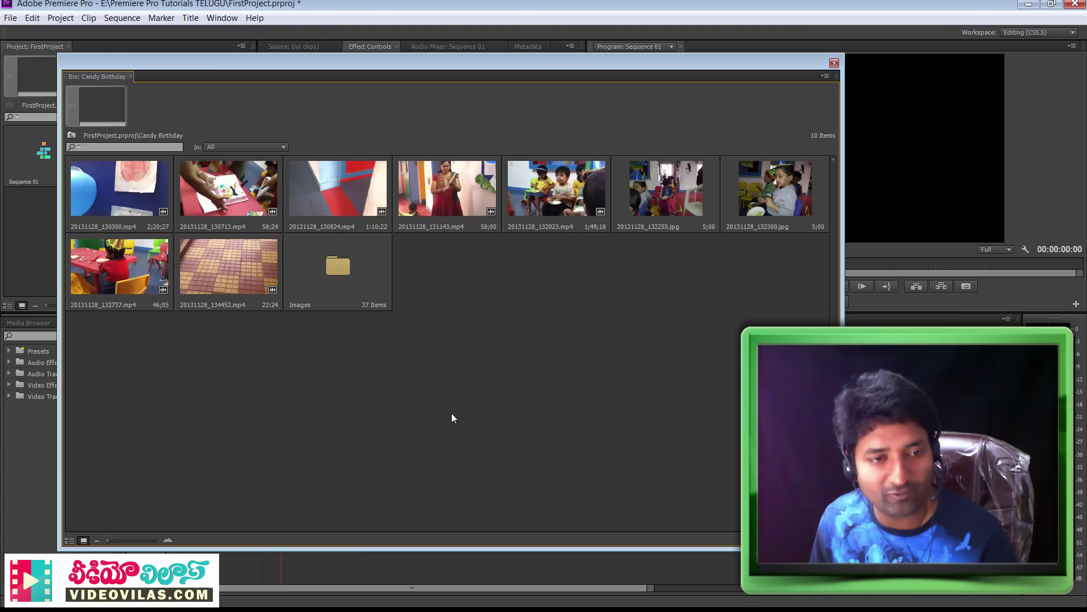
Create another bin named Videos inside the Candy Birthday bin
key("ctrl+slash")
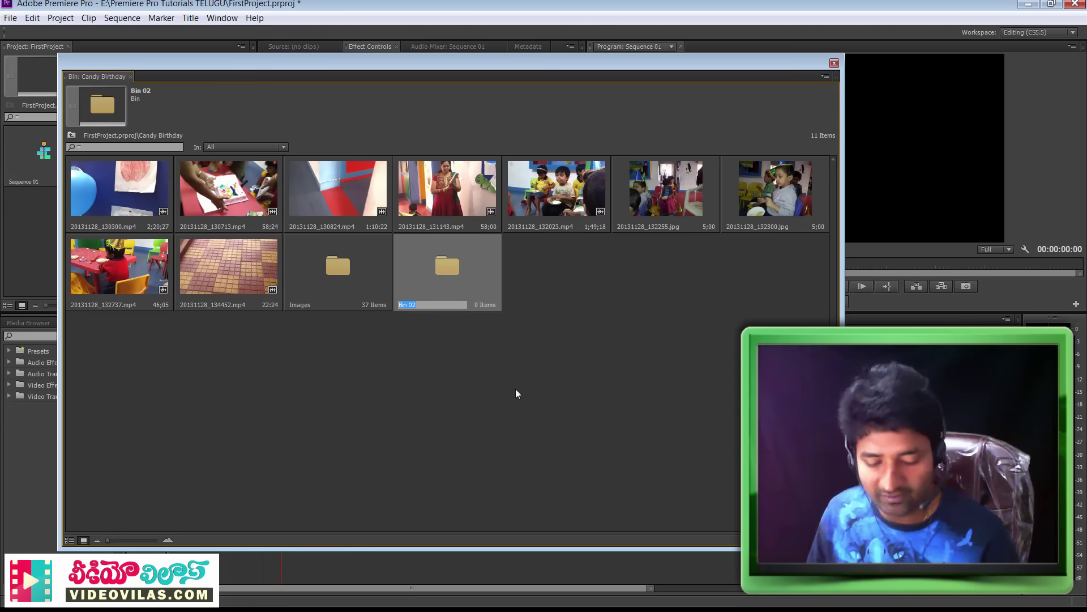
type("Vid")
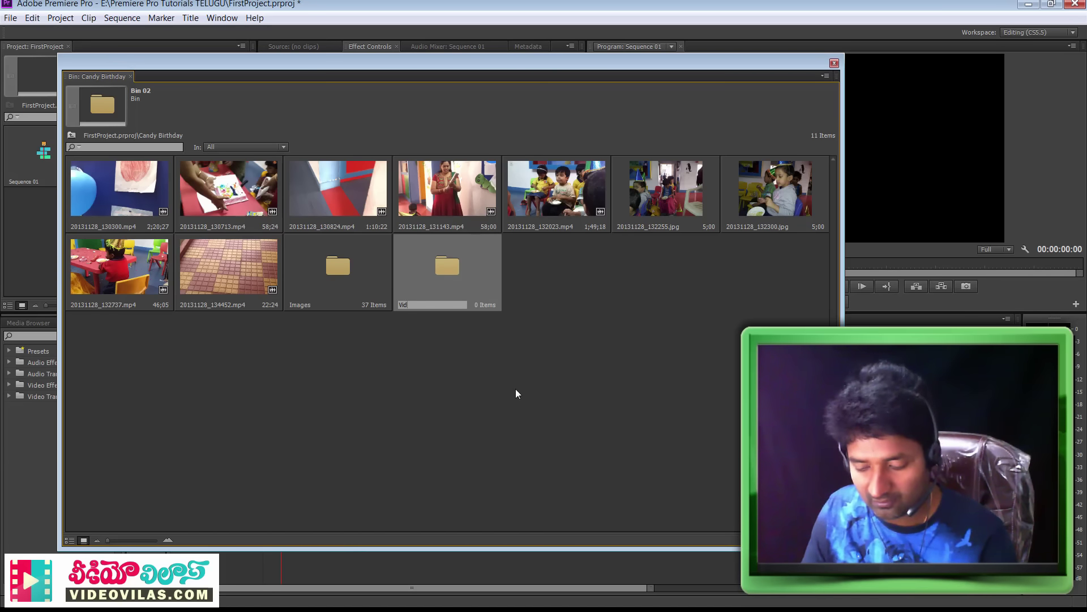
type("eos")
left_click(427, 392)
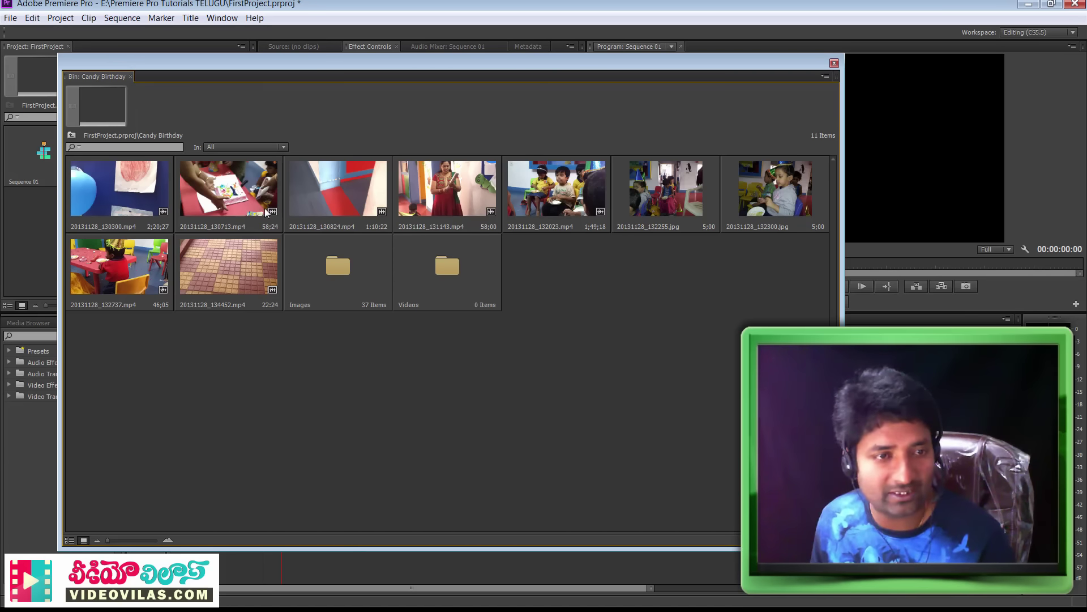
Move the seven items from 20131128_130300.mp4 through 20131128_132300.jpg into the Videos bin
left_click(152, 191)
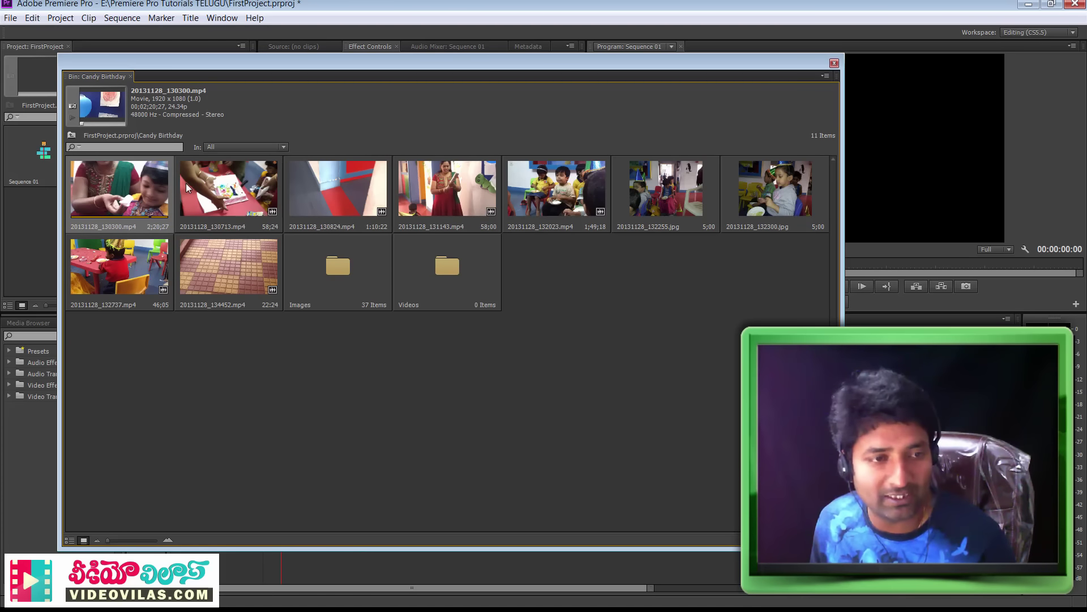
left_click(775, 192, "ctrl")
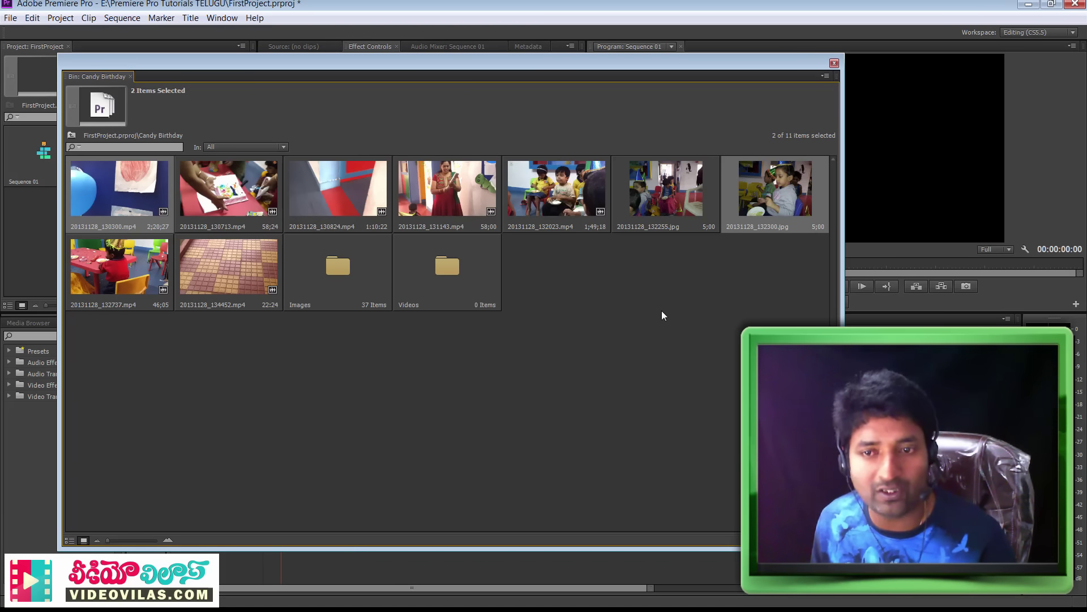
left_click(575, 349)
left_click(103, 201)
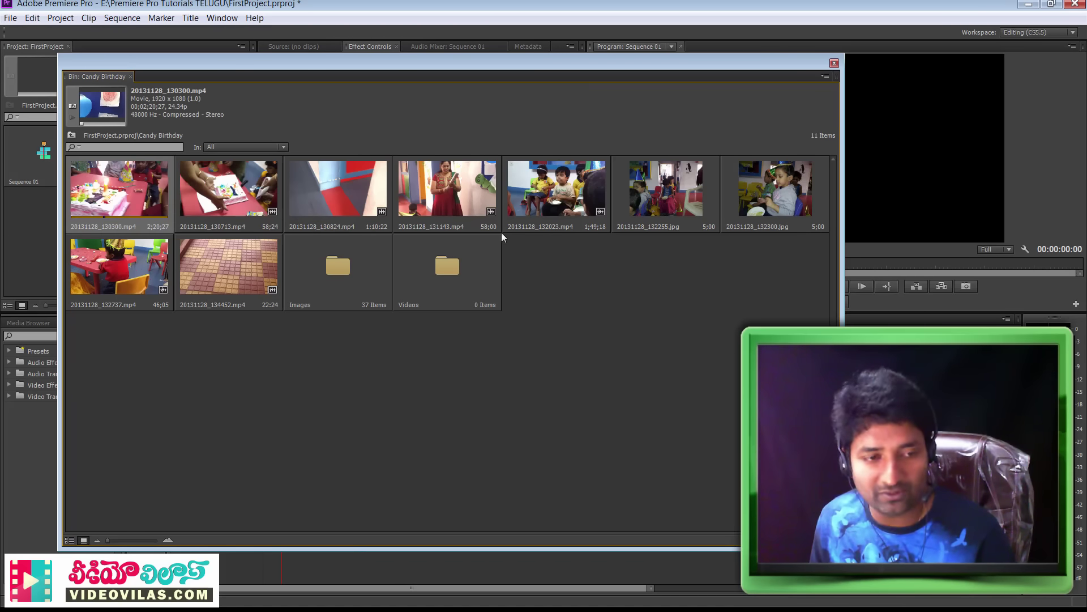
left_click(774, 185, "shift")
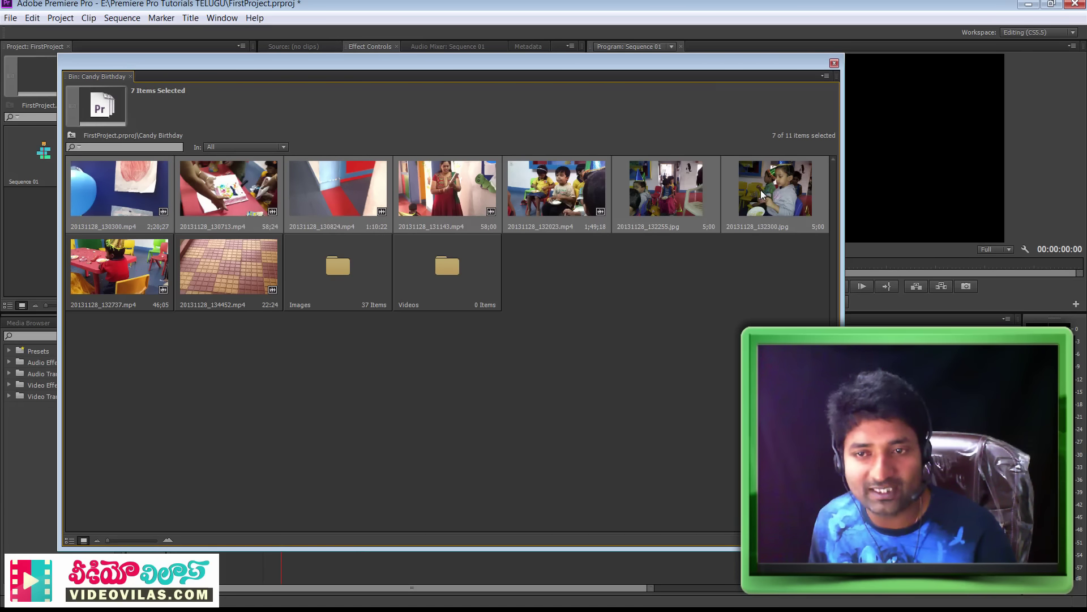
left_click_drag(760, 189, 447, 277)
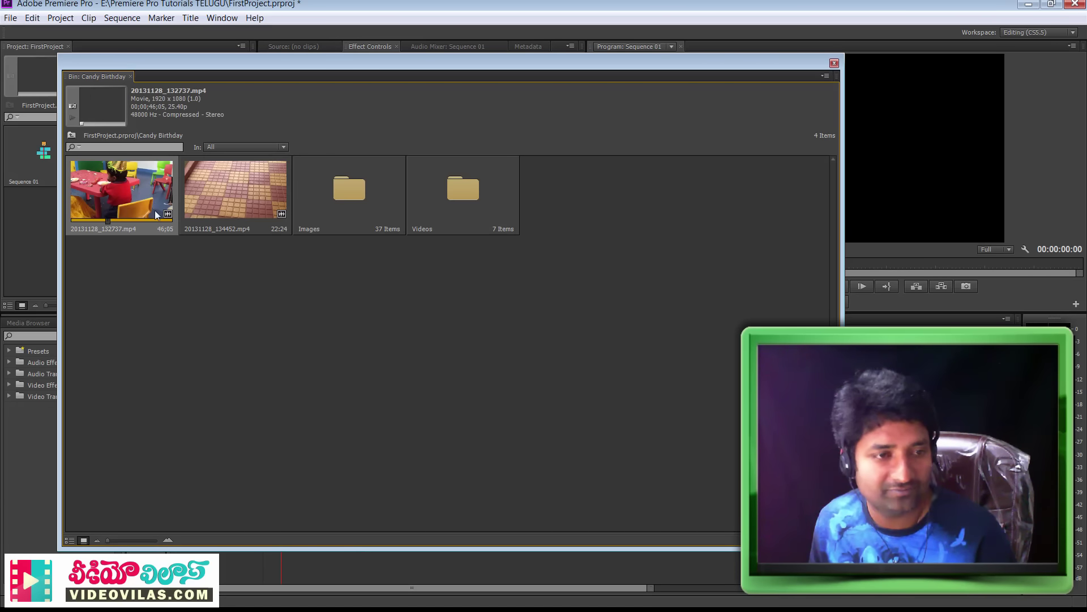
Move the clips 20131128_132737.mp4 and 20131128_134452.mp4 into the Videos bin and close the Candy Birthday bin window
left_click(232, 195, "shift")
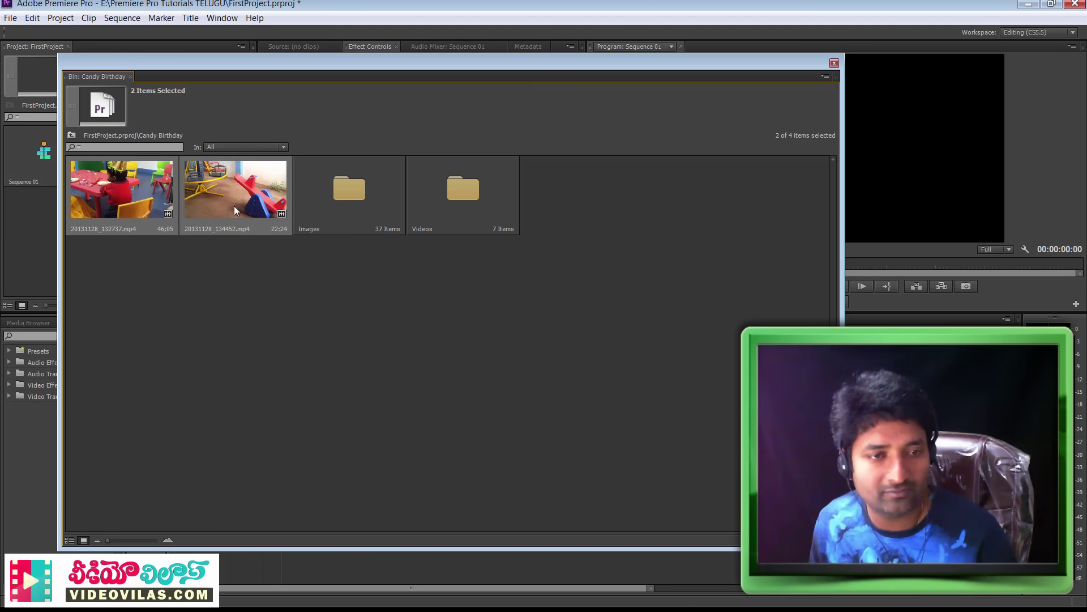
left_click_drag(233, 205, 463, 199)
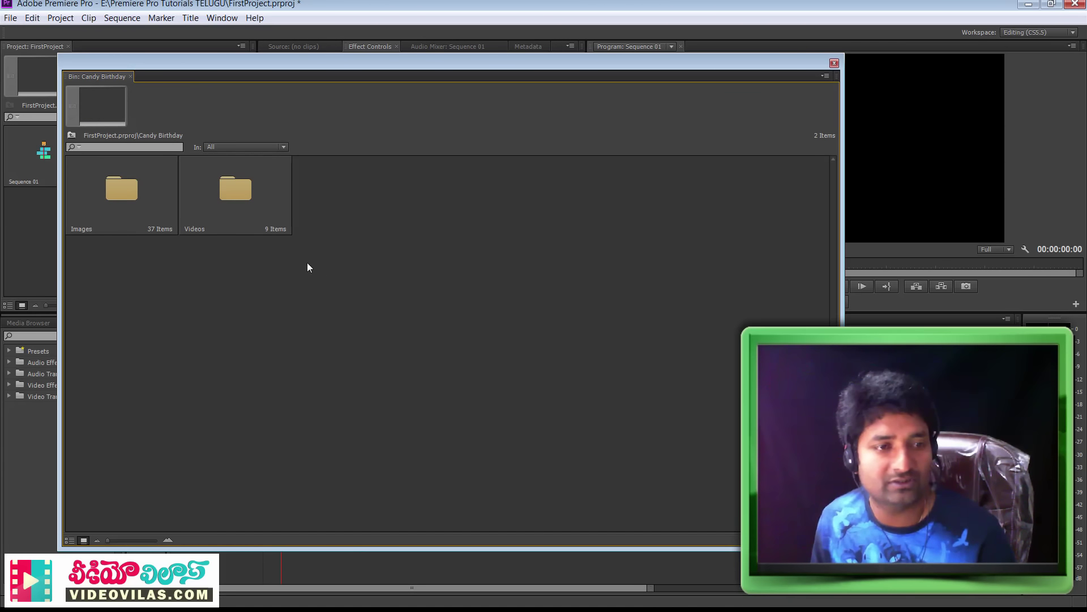
left_click(120, 192)
left_click(246, 227)
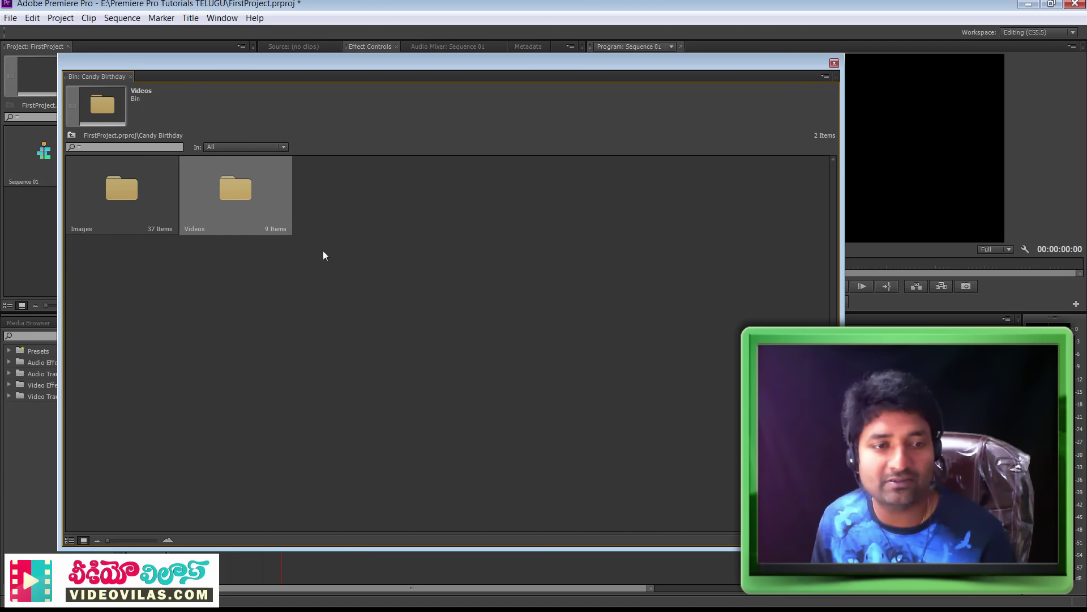
left_click(405, 359)
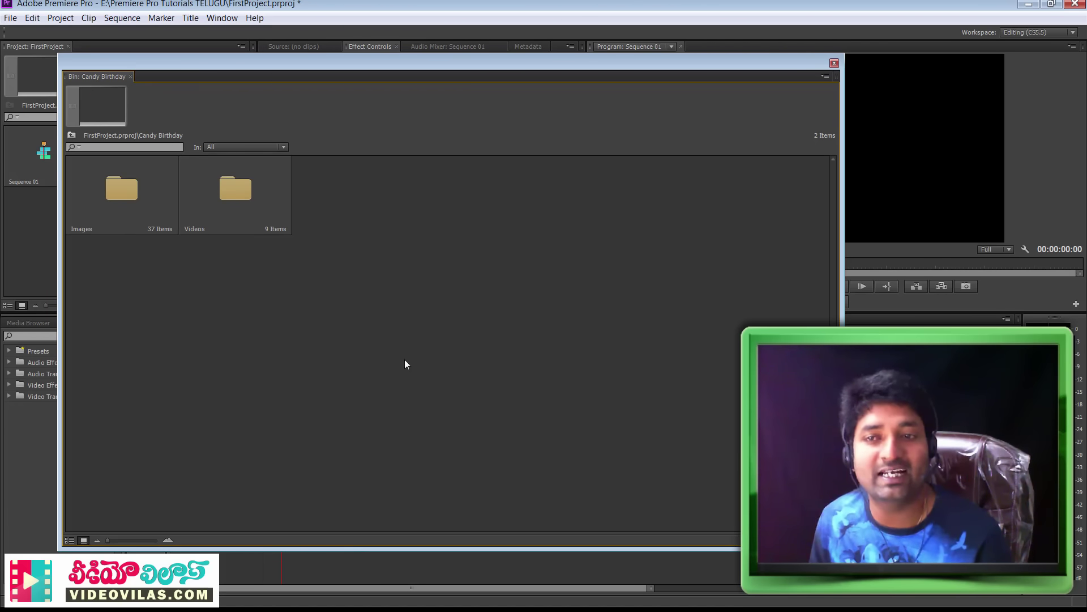
left_click(834, 63)
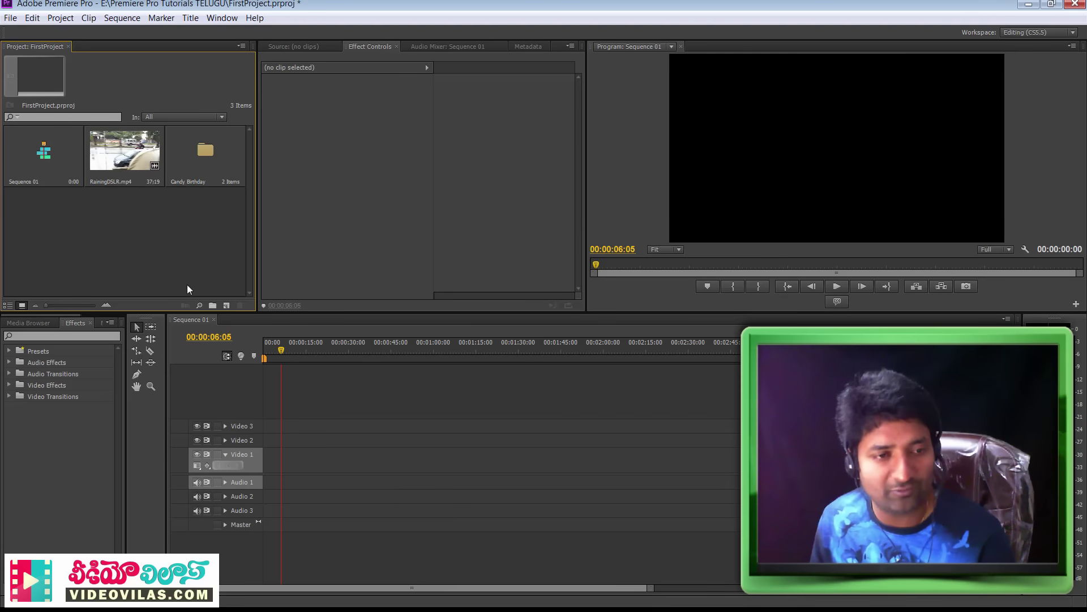
Create a bin named Raining Videos at the project's root and move RainingDSLR.mp4 into it
left_click(214, 305)
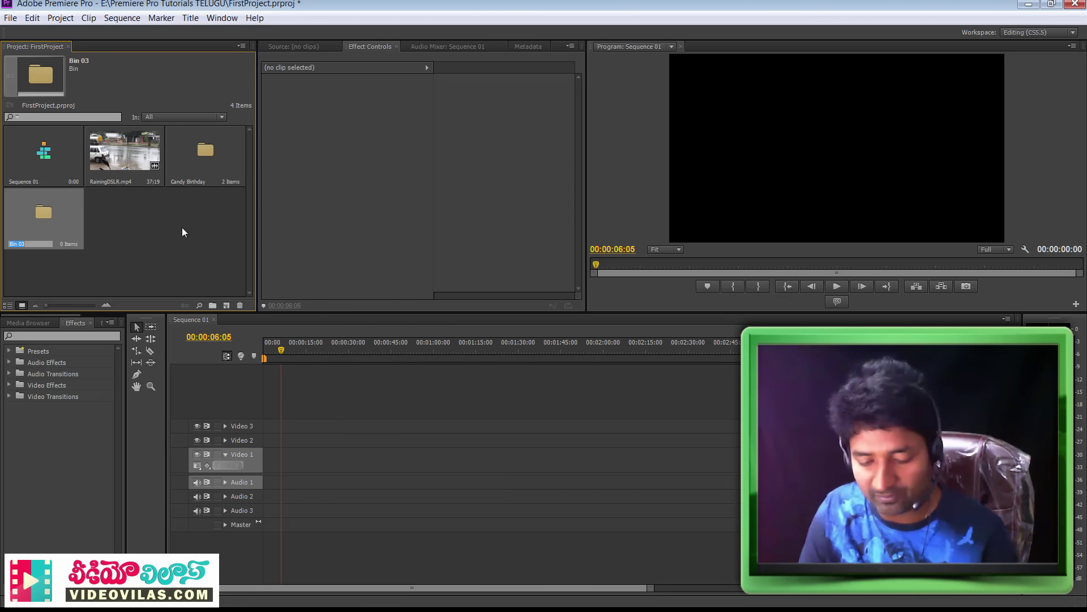
type("Raining")
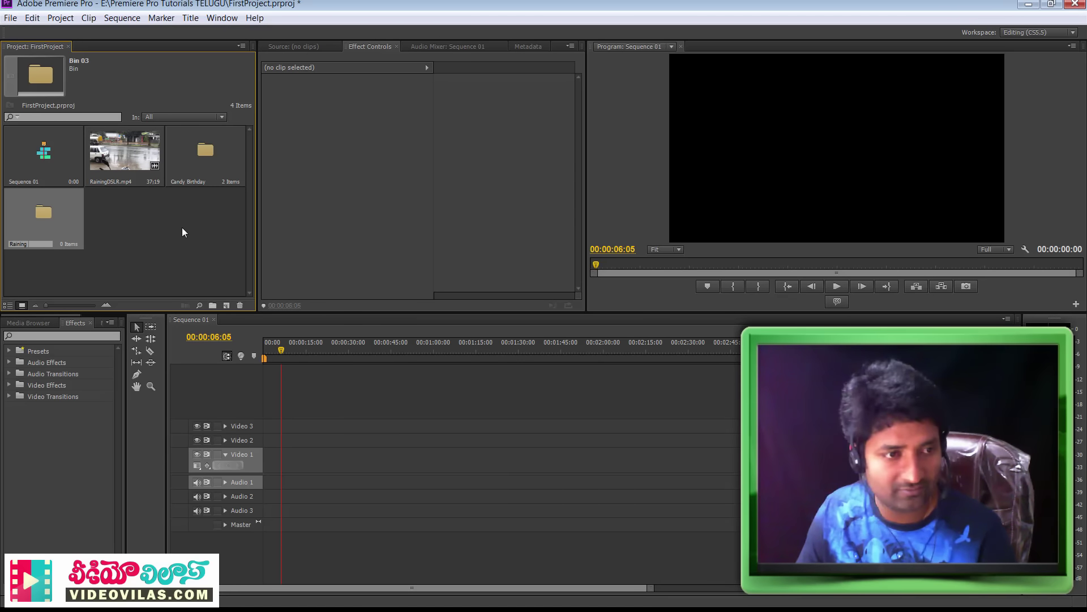
type(" Videos")
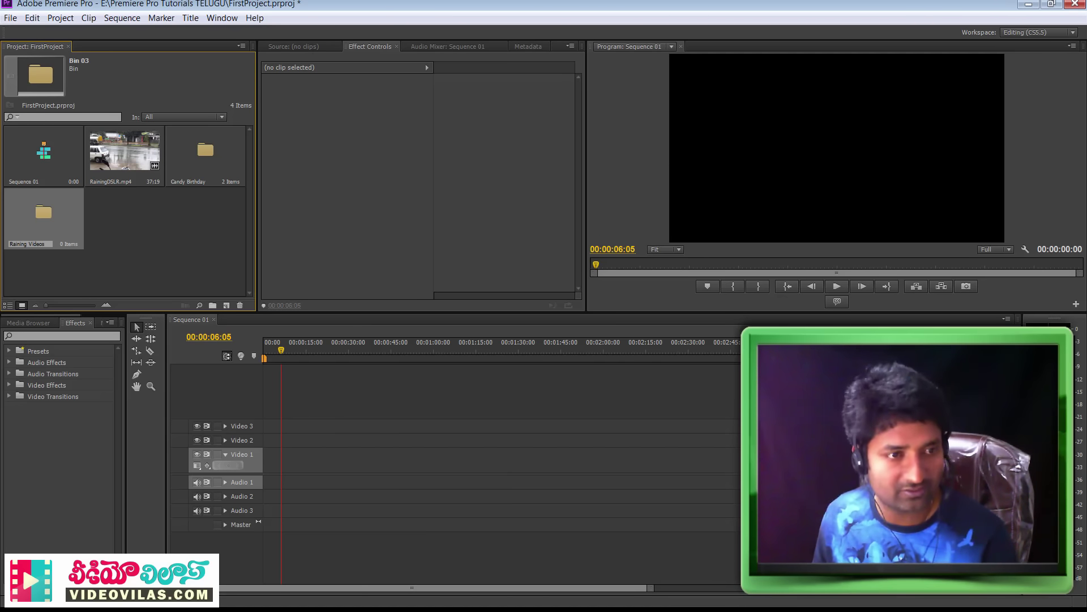
left_click(165, 223)
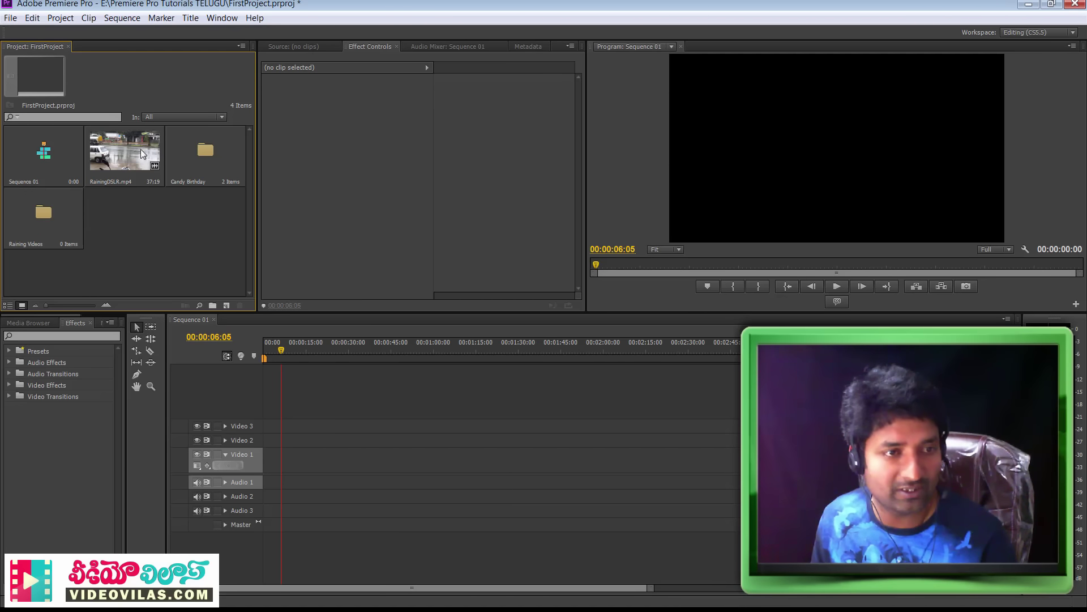
left_click_drag(144, 153, 46, 219)
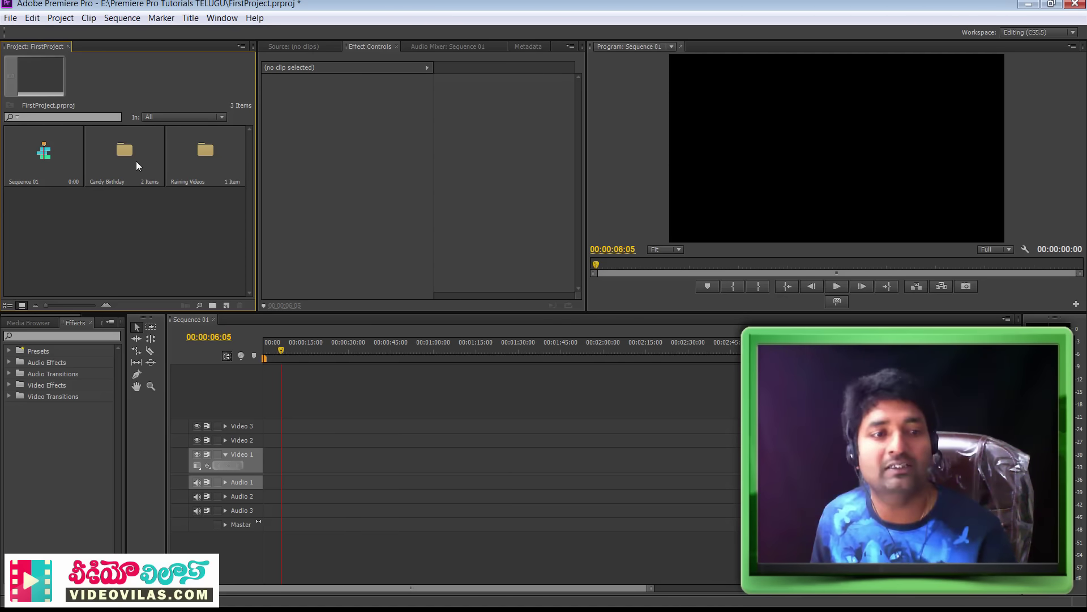
Switch the project's items from icon view to list view
left_click(241, 45)
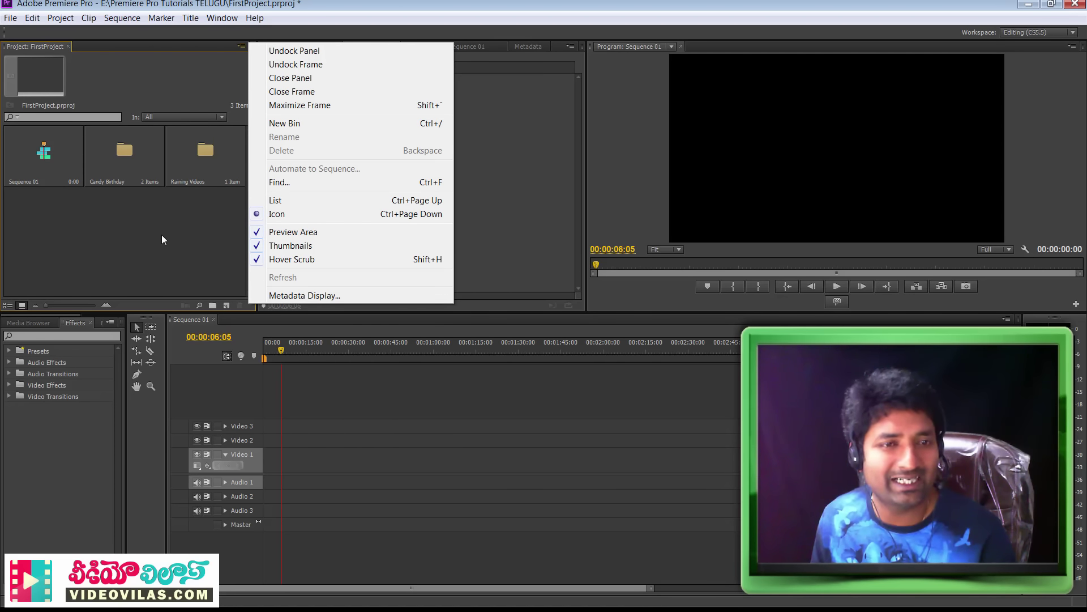
left_click(278, 201)
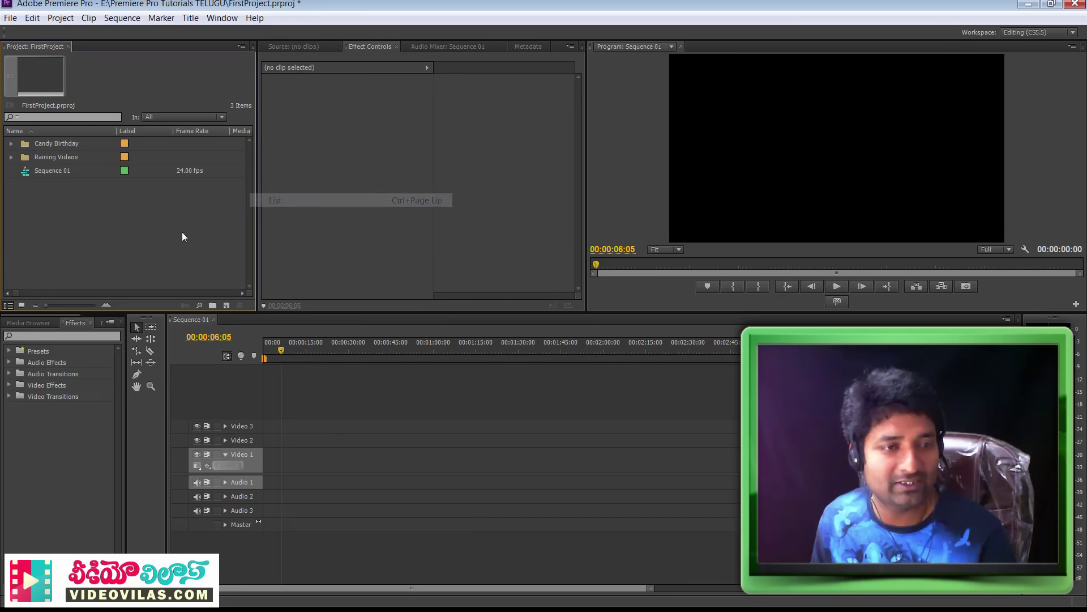
left_click(47, 157)
Expand and collapse the Candy Birthday bin, its Images and Videos bins, and the Raining Videos bin to check their contents
left_click(11, 143)
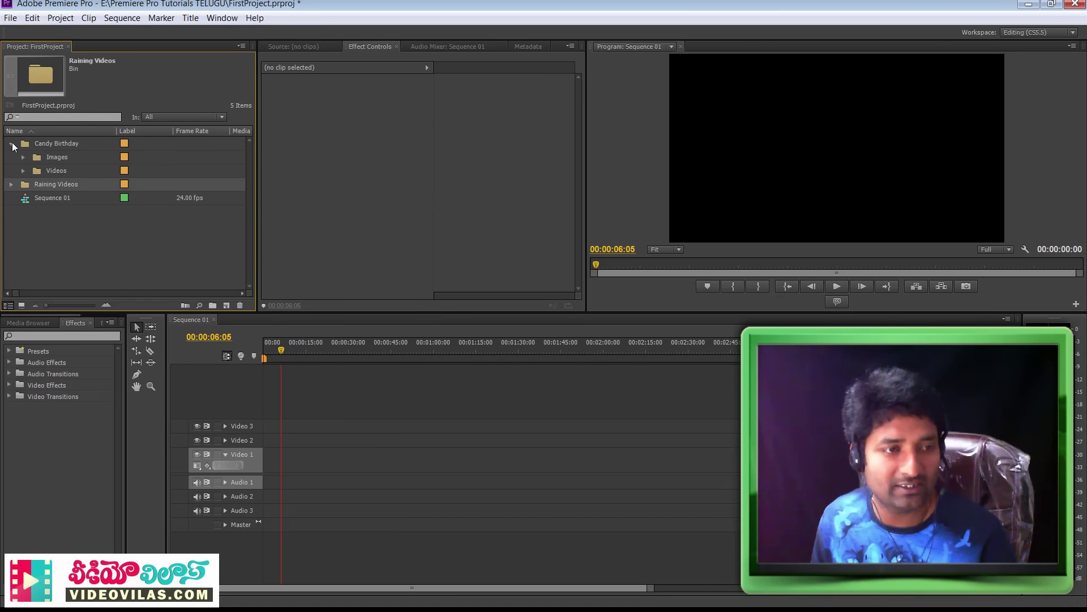
left_click(22, 157)
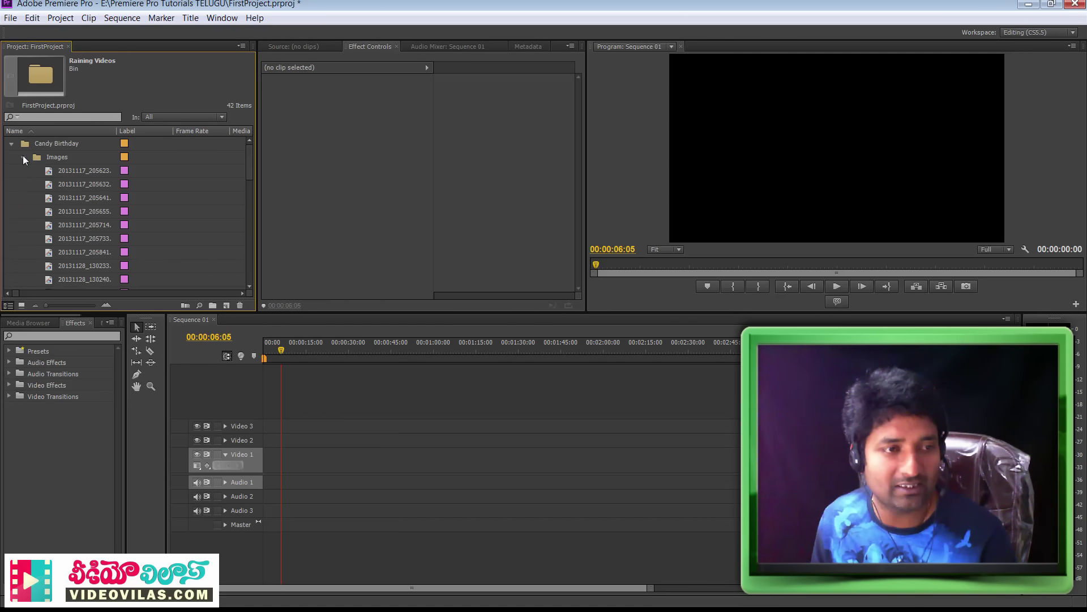
left_click(23, 157)
left_click(23, 170)
left_click(23, 170)
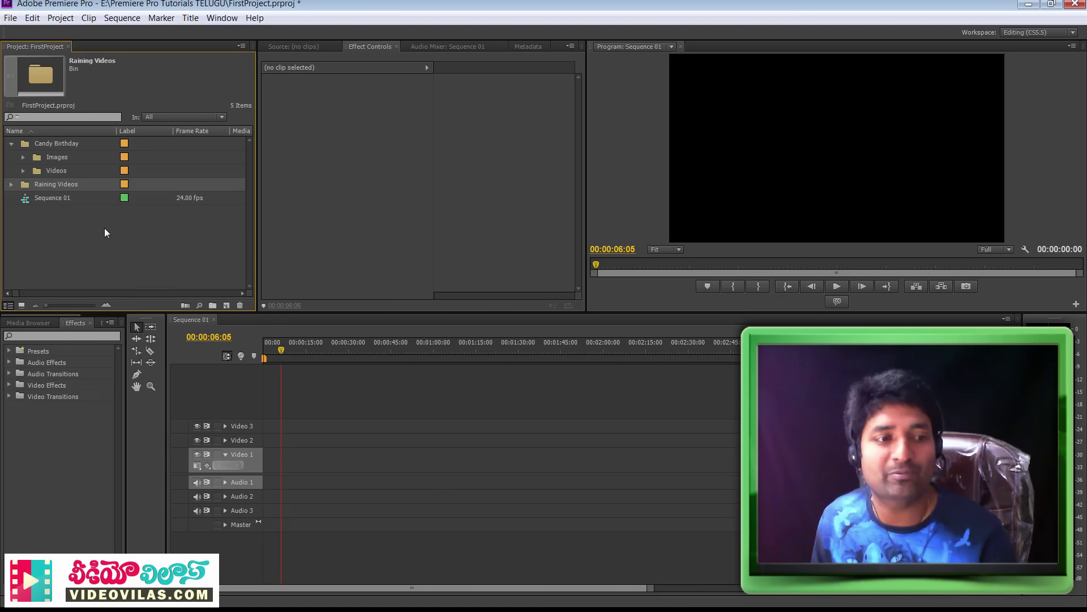
left_click(85, 224)
left_click(12, 185)
left_click(11, 185)
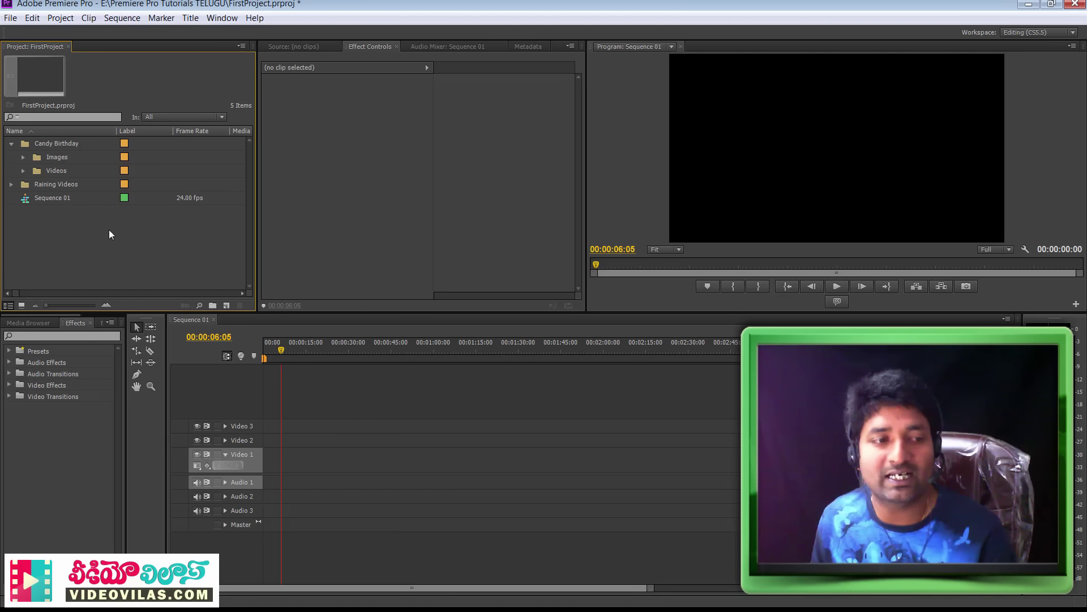
left_click(11, 144)
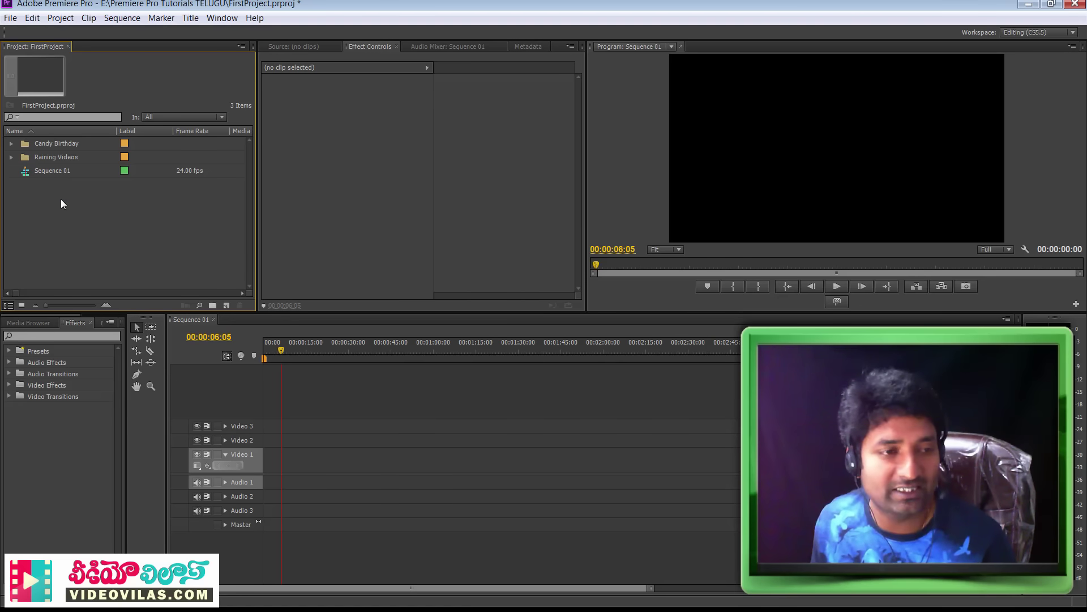
left_click_drag(60, 199, 123, 224)
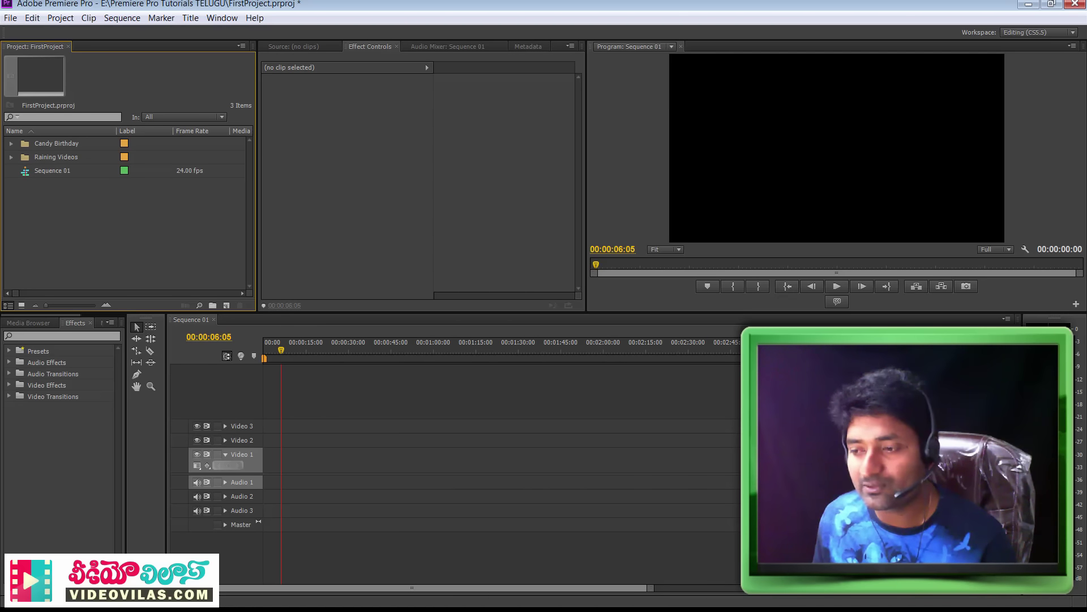
left_click(365, 410)
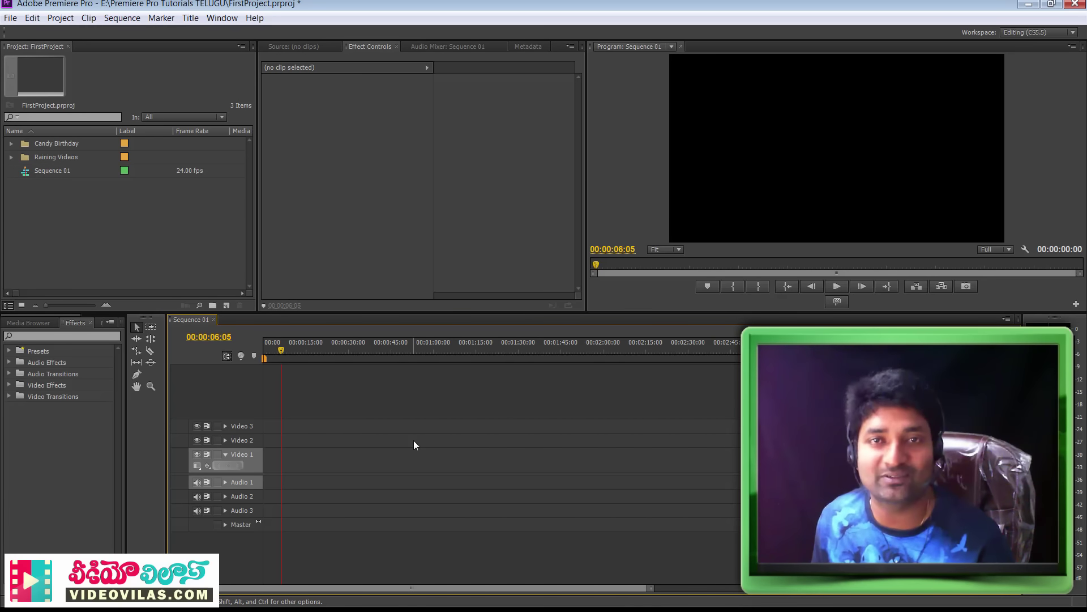
left_click(75, 232)
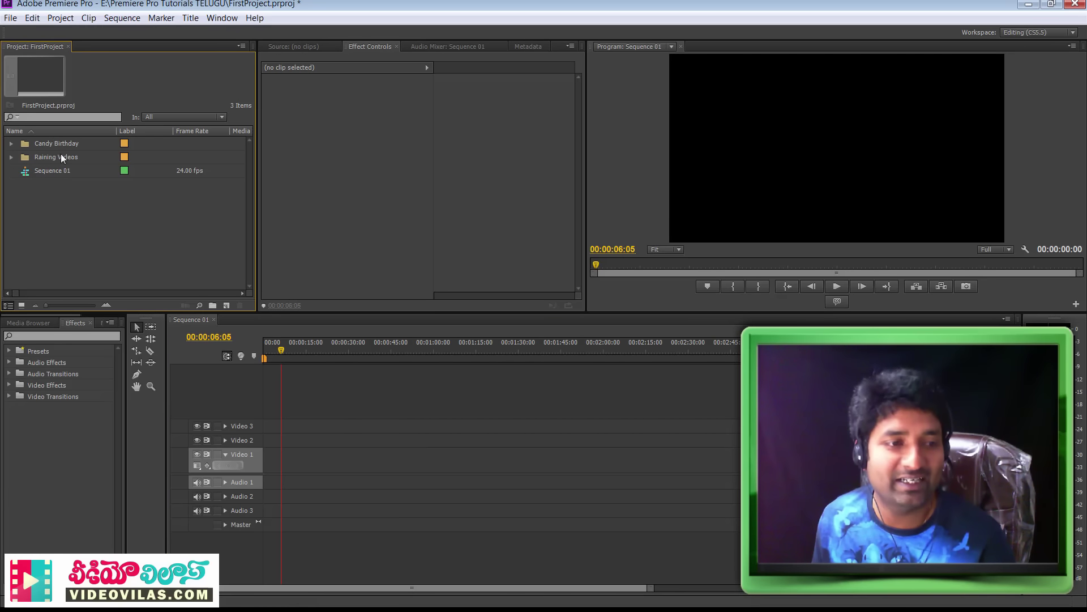
left_click(345, 383)
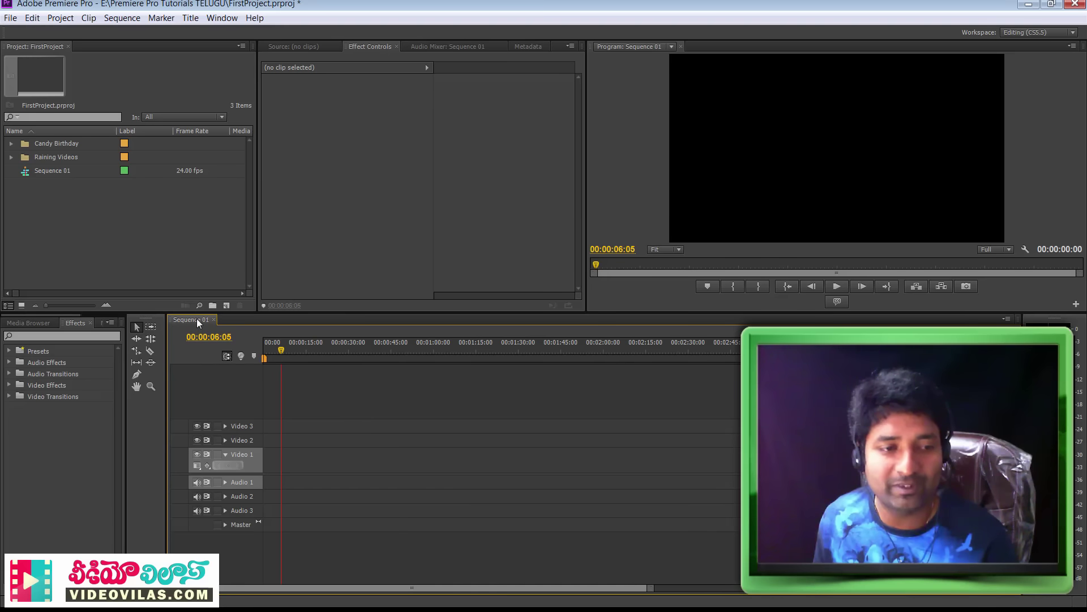
Rename the project's sequence to Scene 01
left_click(43, 172)
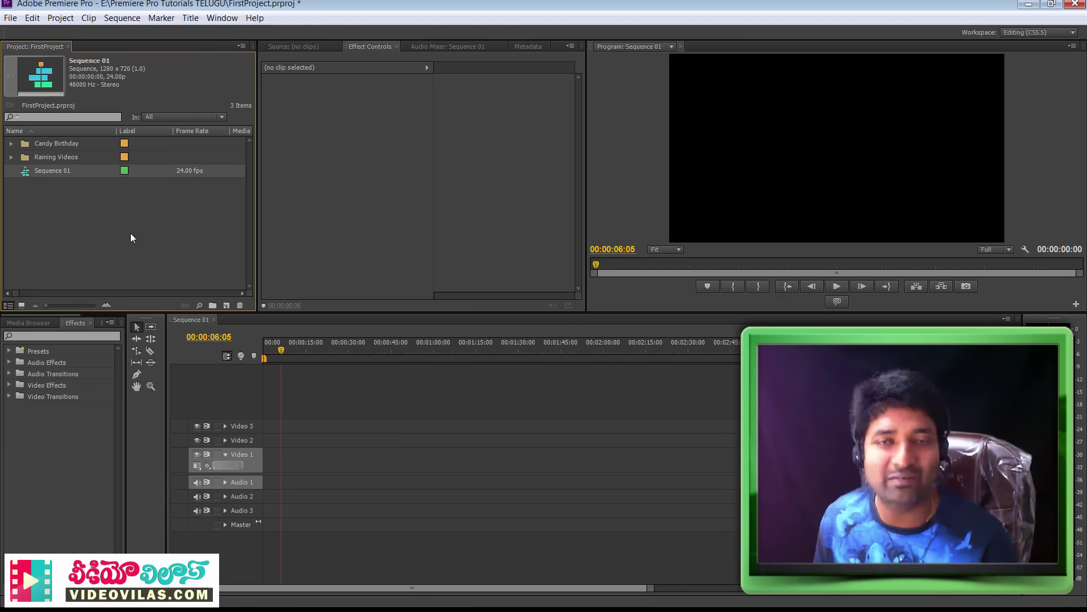
right_click(51, 172)
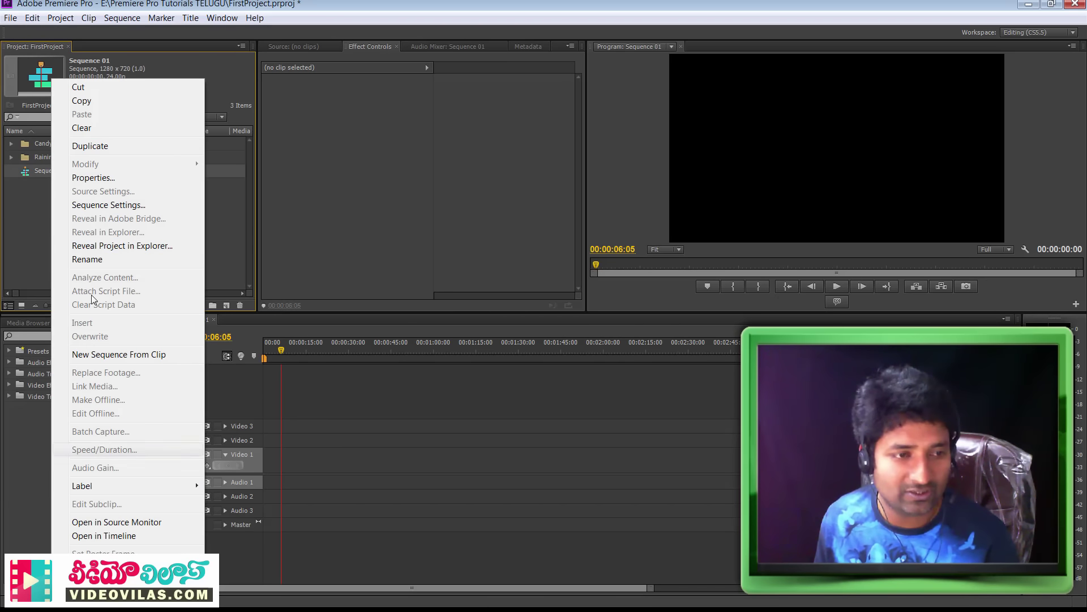
left_click(87, 260)
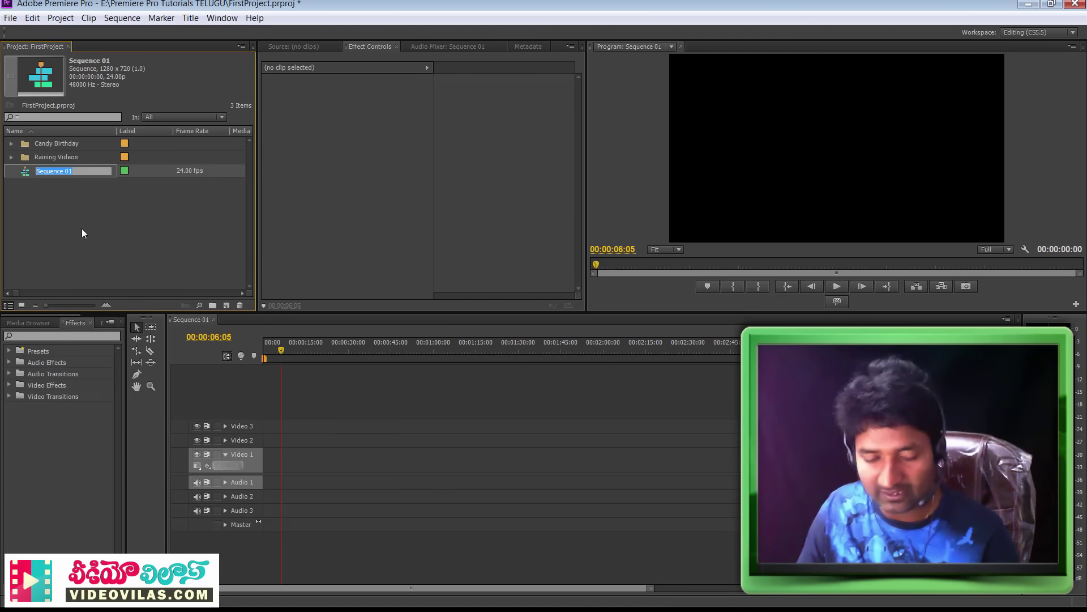
type("Scene")
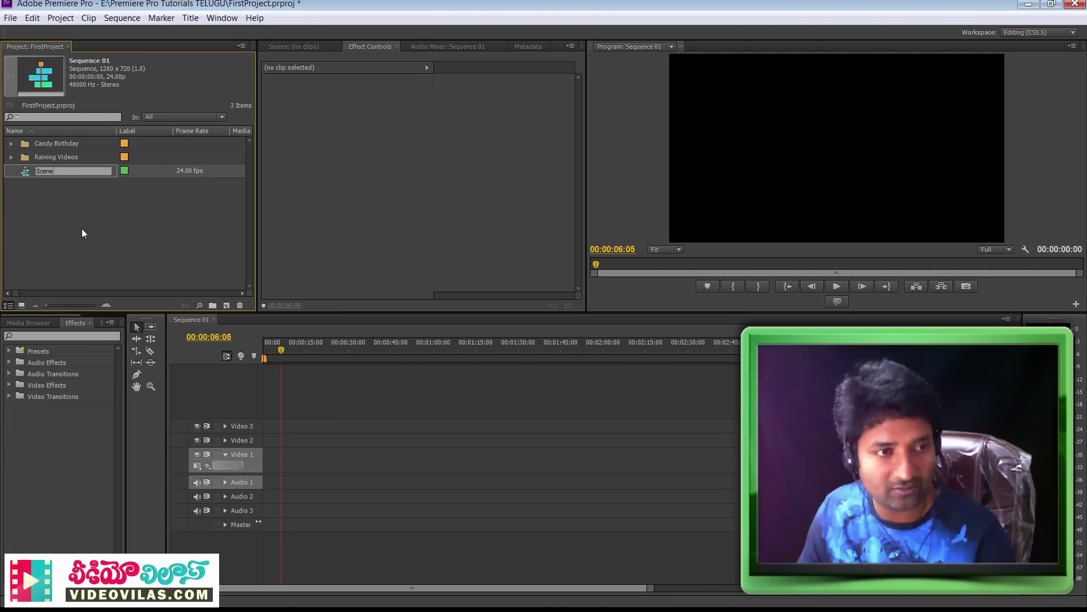
type(" 01")
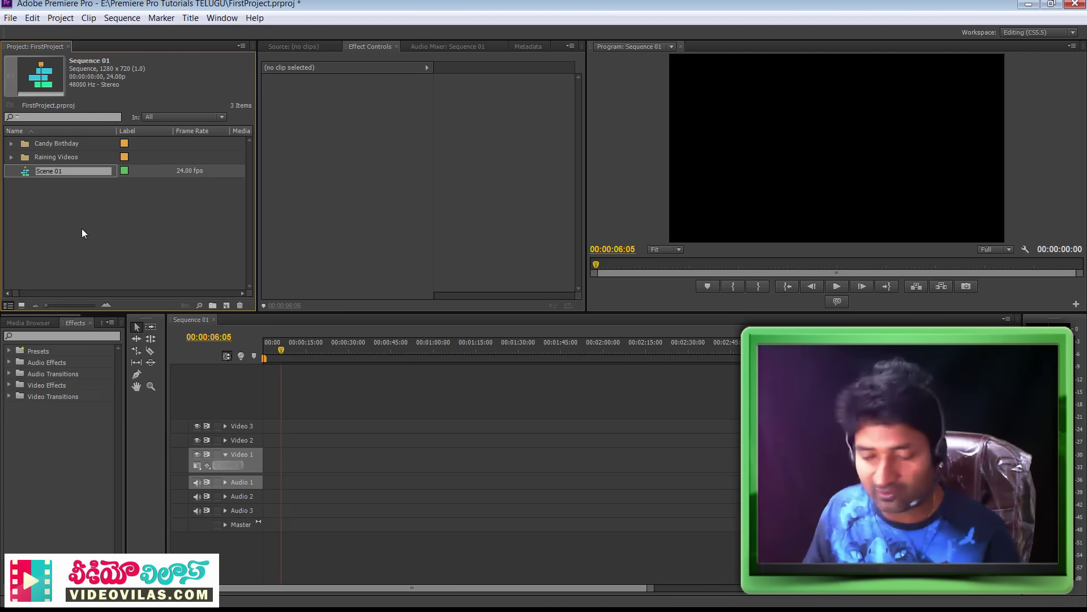
key("Return")
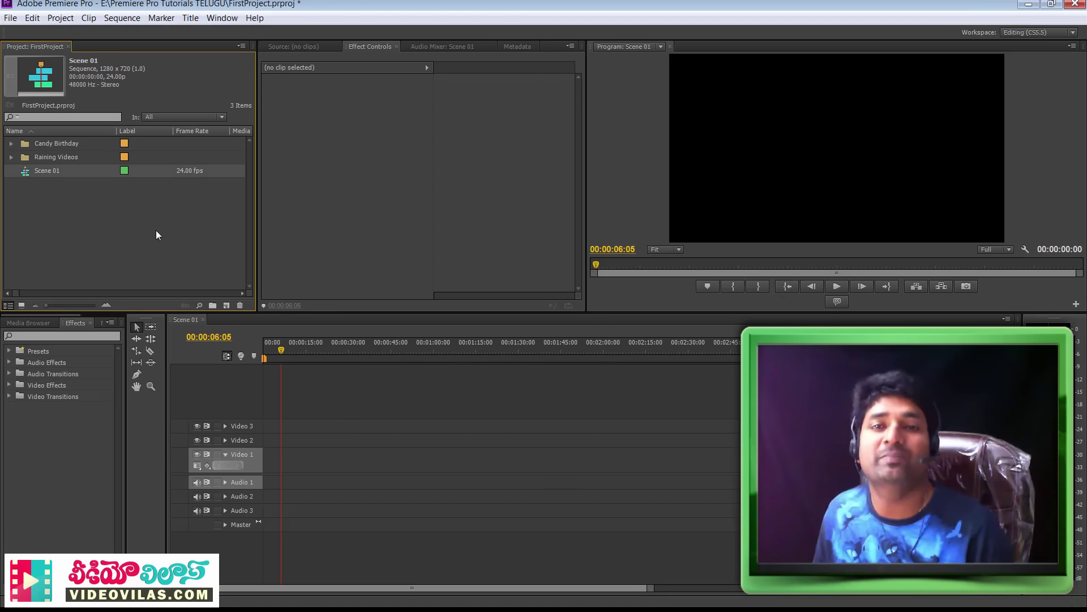
left_click(107, 247)
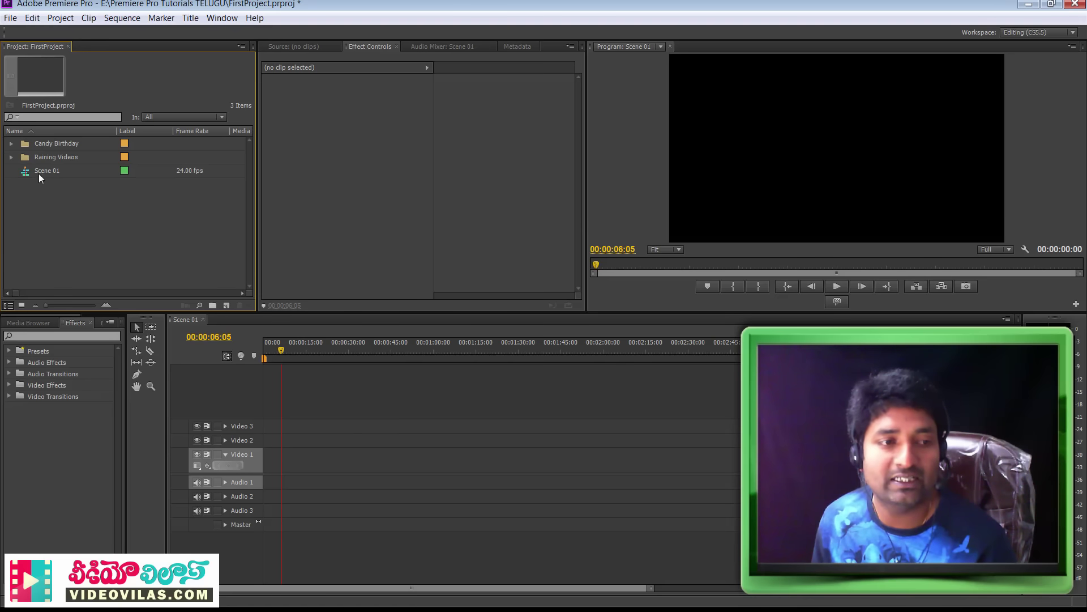
left_click(29, 171)
left_click(125, 225)
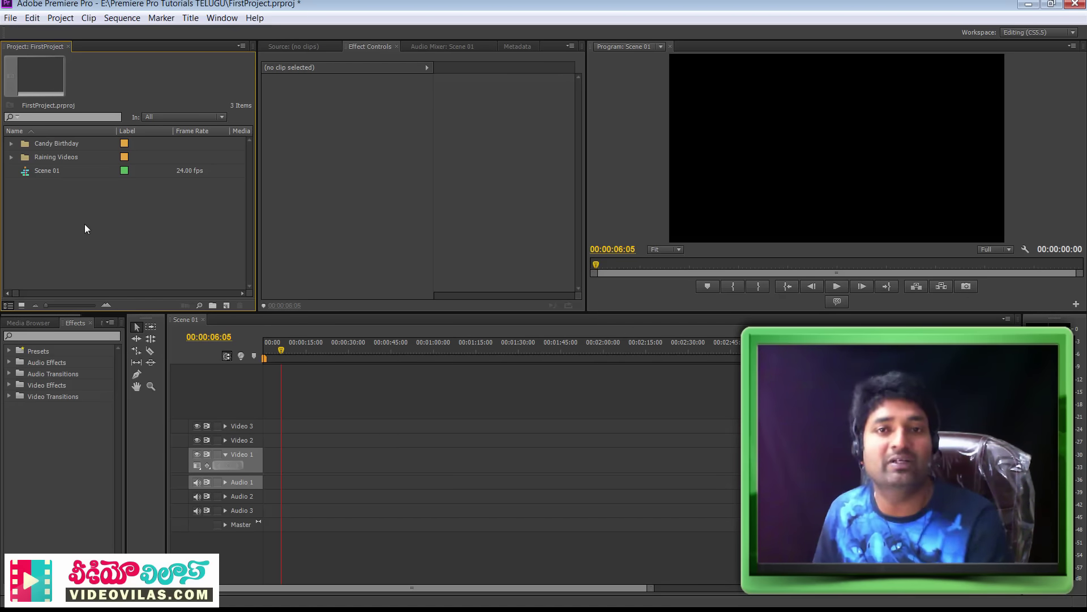
left_click(50, 172)
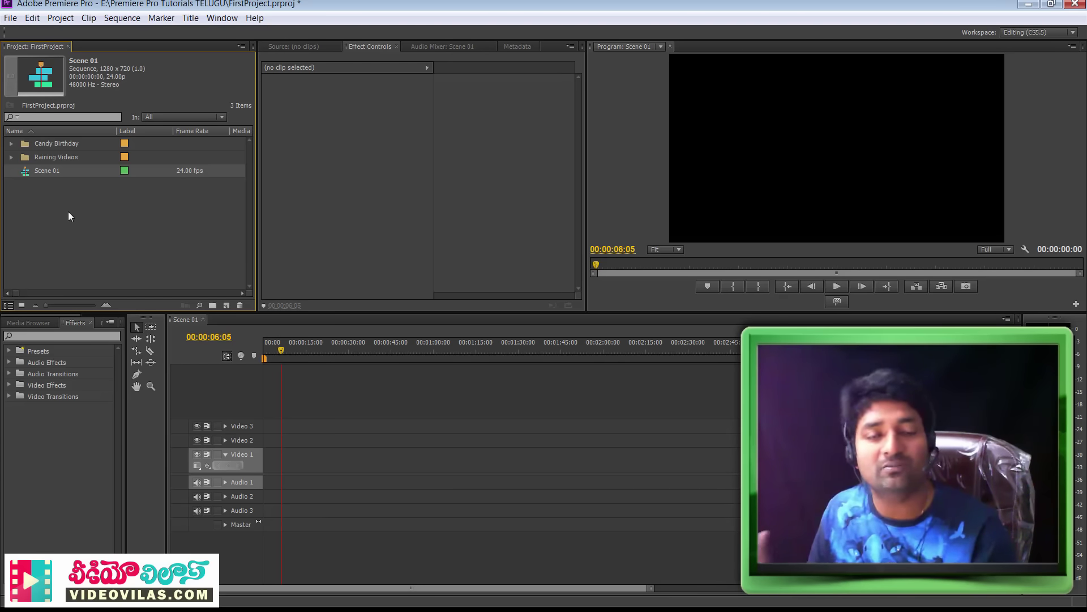
Expand the Candy Birthday bin and its Images bin, and enlarge the project item area downward
left_click(118, 241)
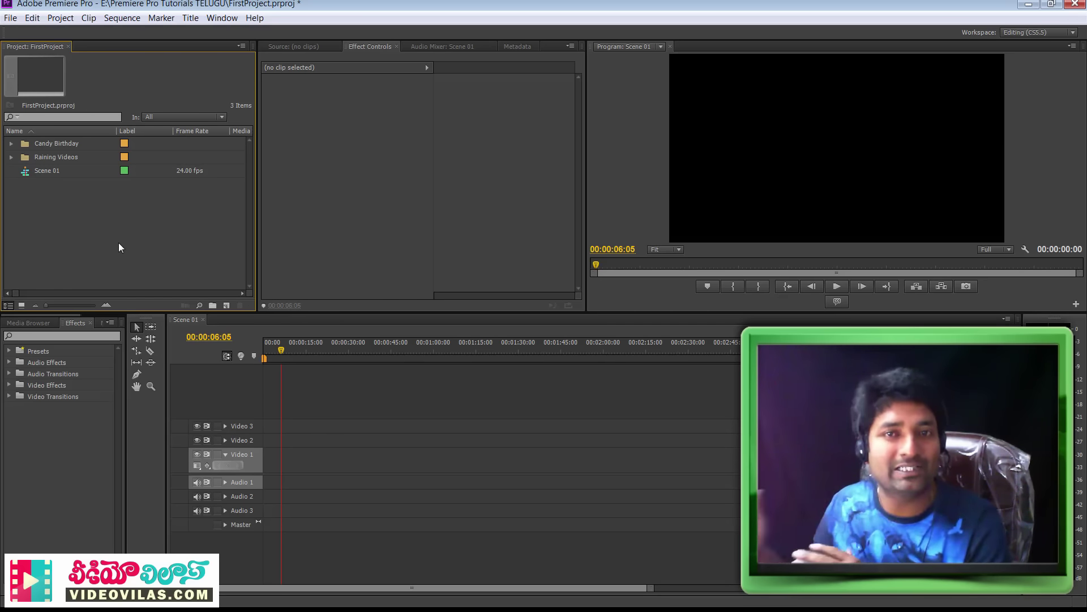
left_click(37, 170)
left_click(12, 143)
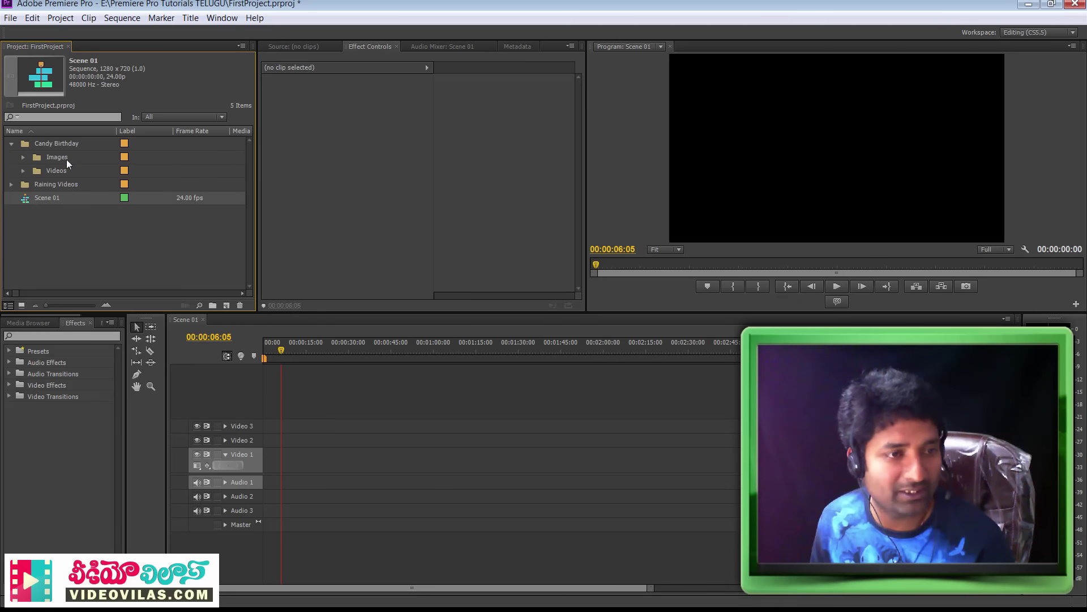
left_click(24, 158)
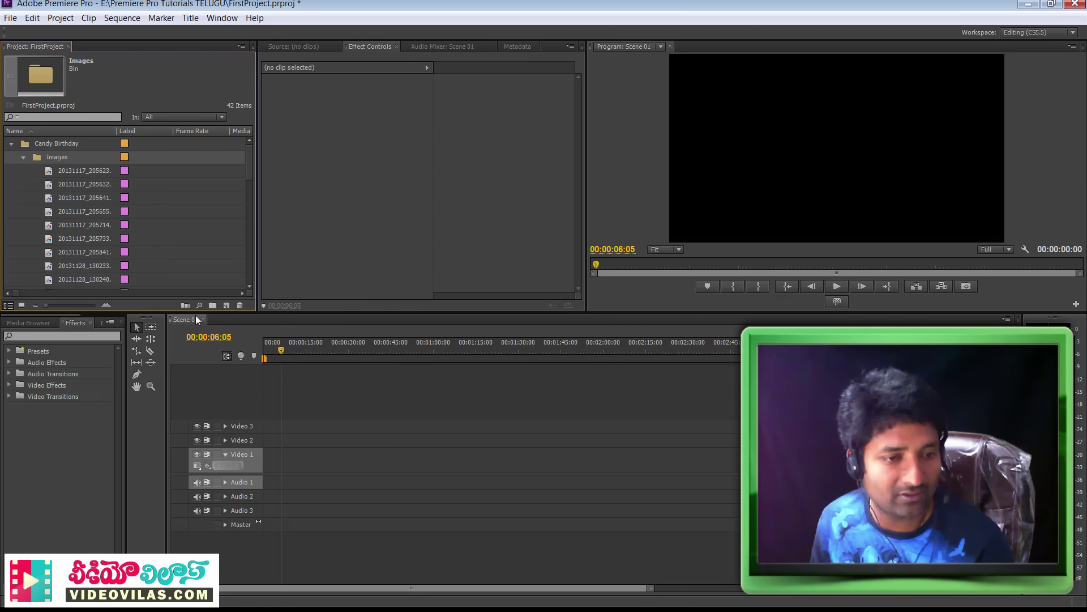
left_click_drag(198, 311, 198, 366)
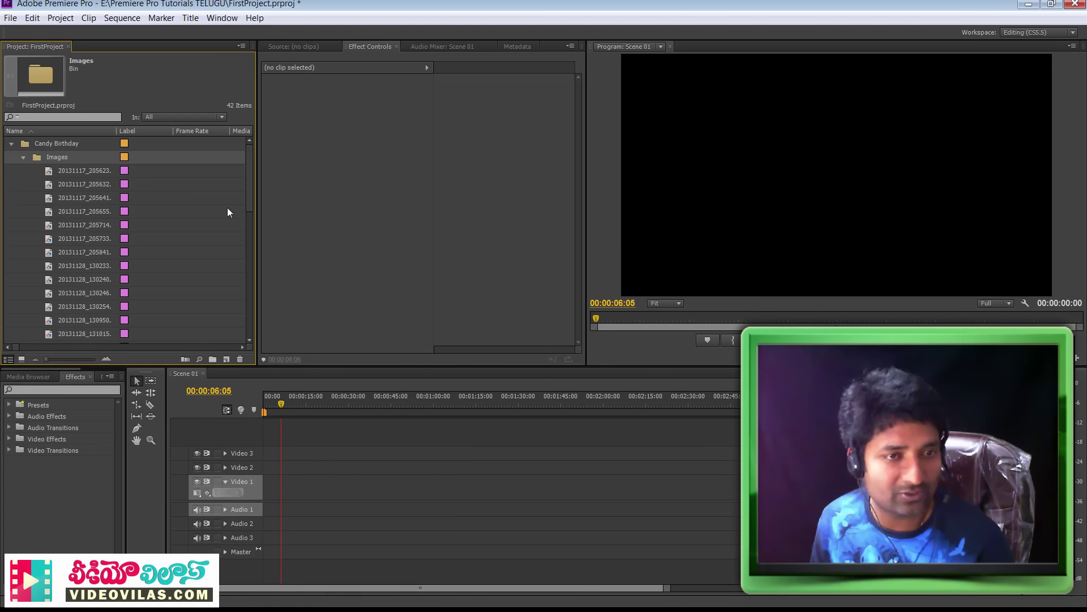
Switch the project items to icon view and open the Images bin inside Candy Birthday in its own window
left_click(241, 46)
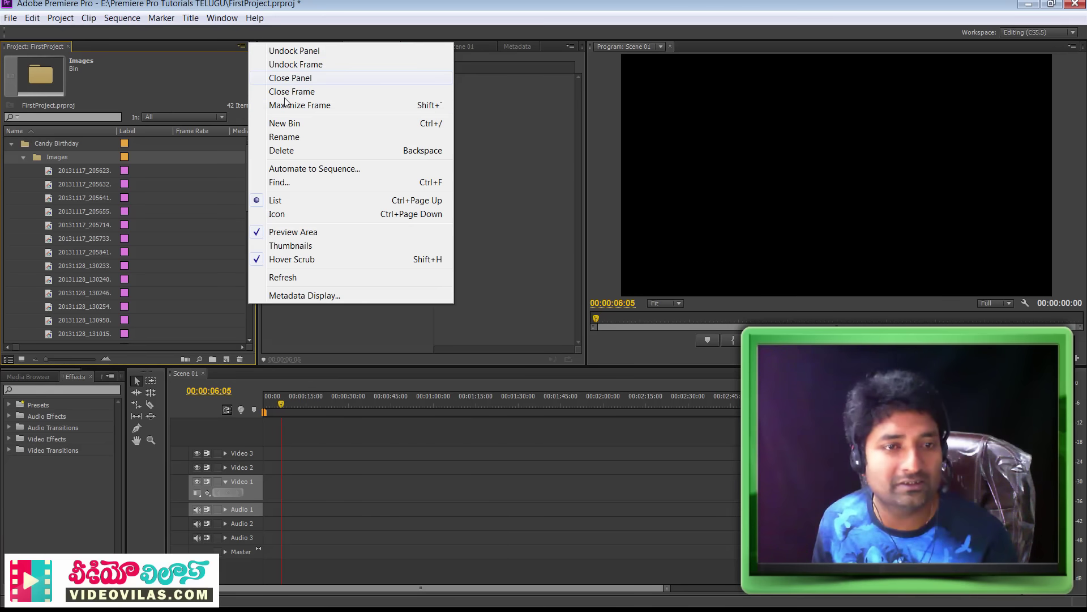
left_click(277, 214)
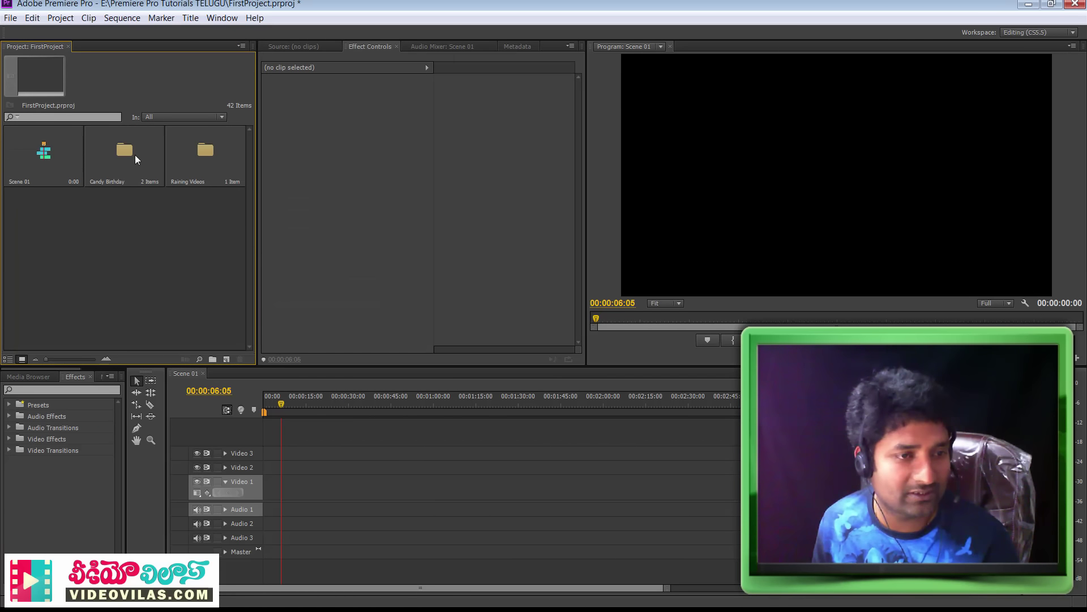
left_click(125, 156)
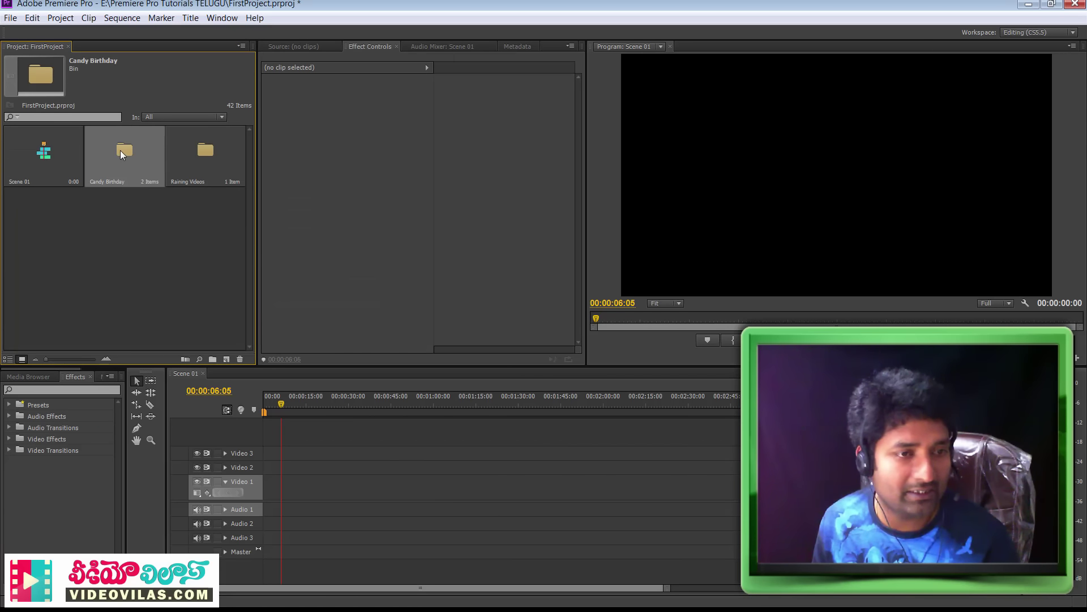
double_click(120, 151)
double_click(118, 192)
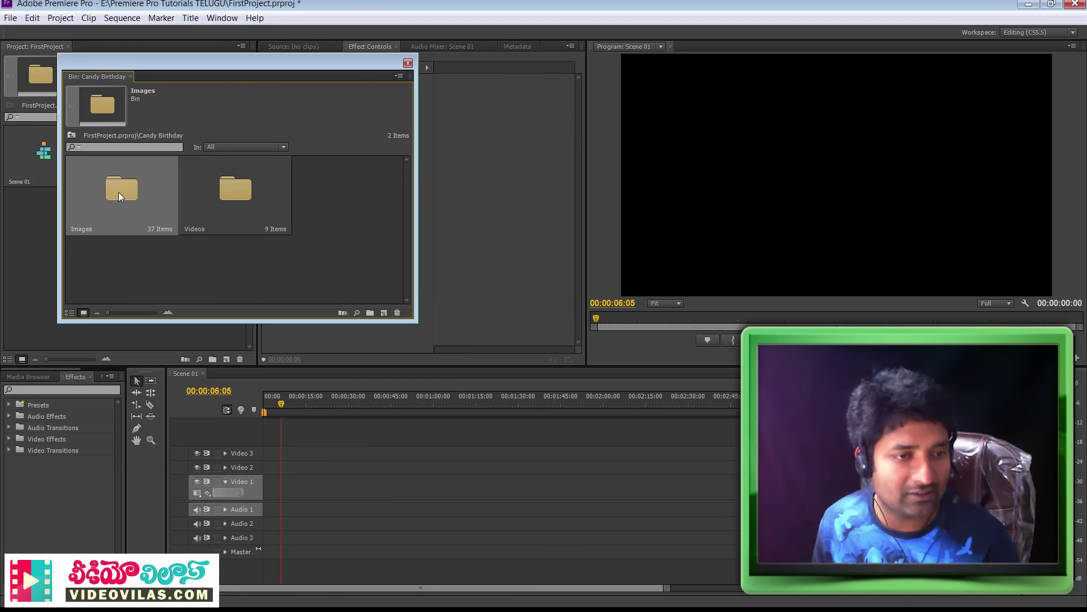
Widen the Images bin window and place 20131128_131117.jpg at the start of the Video 1 track
scroll(312, 254, "down", 4)
left_click_drag(416, 301, 492, 325)
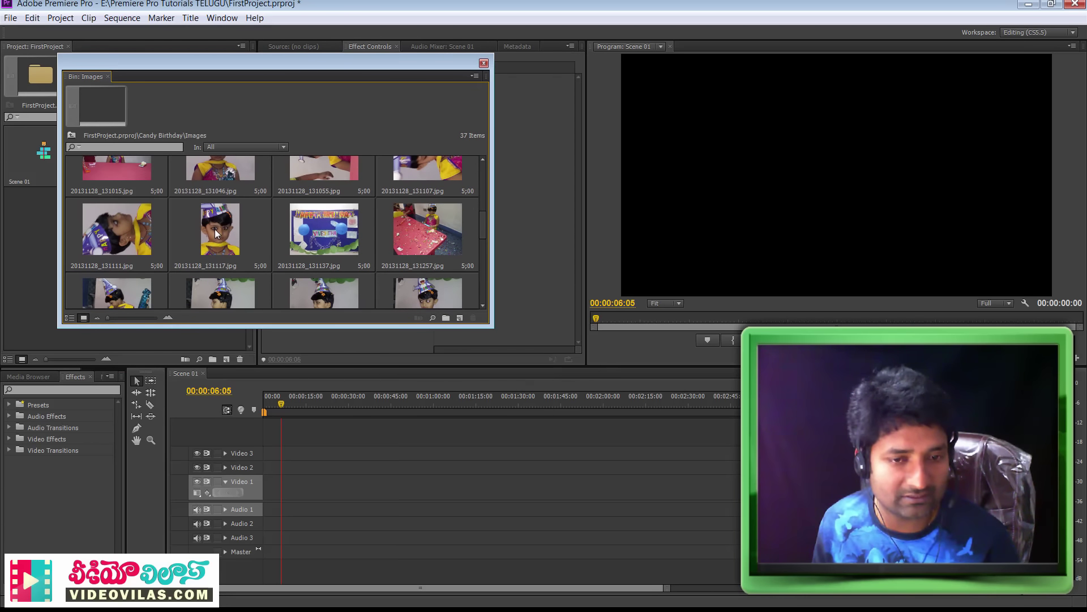
left_click_drag(215, 228, 266, 488)
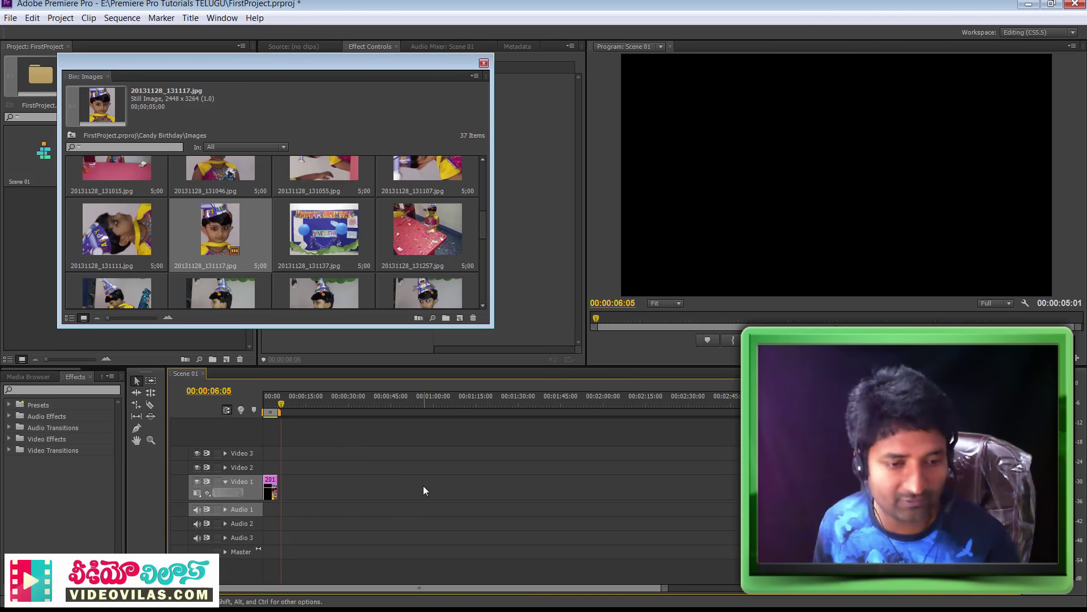
Move the Images bin window clear of the program preview and scrub the placed still from 00:00:00:00 to 00:00:04:19
left_click_drag(240, 66, 407, 73)
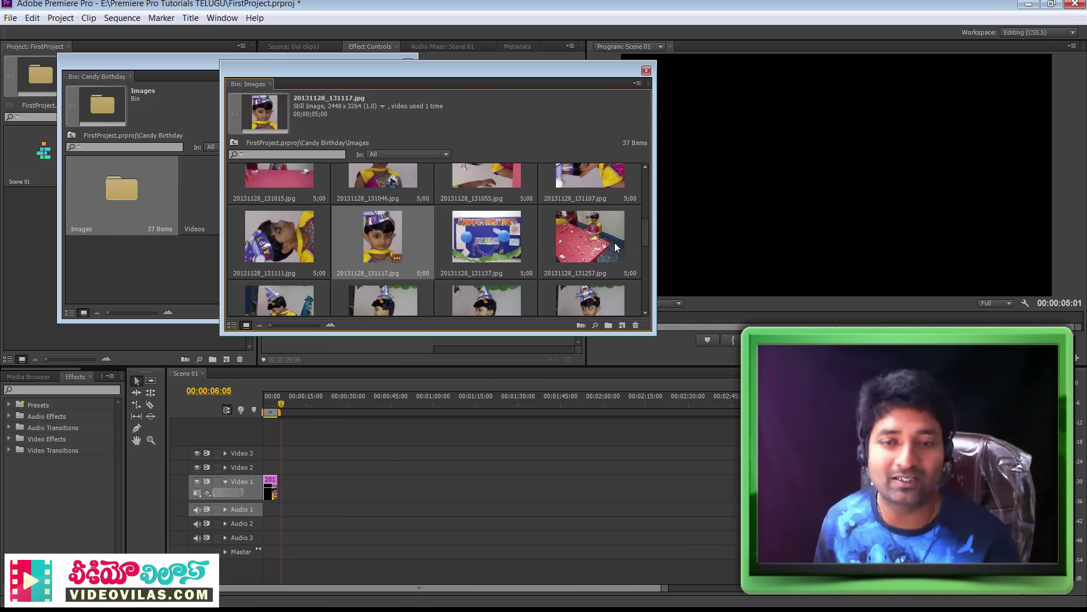
left_click_drag(644, 233, 641, 209)
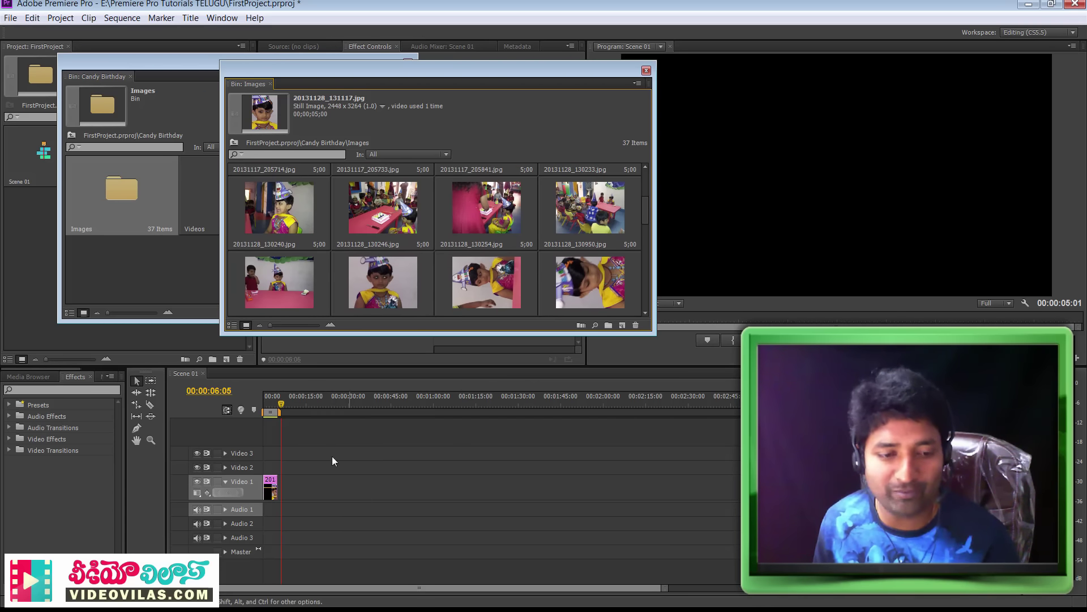
left_click_drag(281, 402, 264, 403)
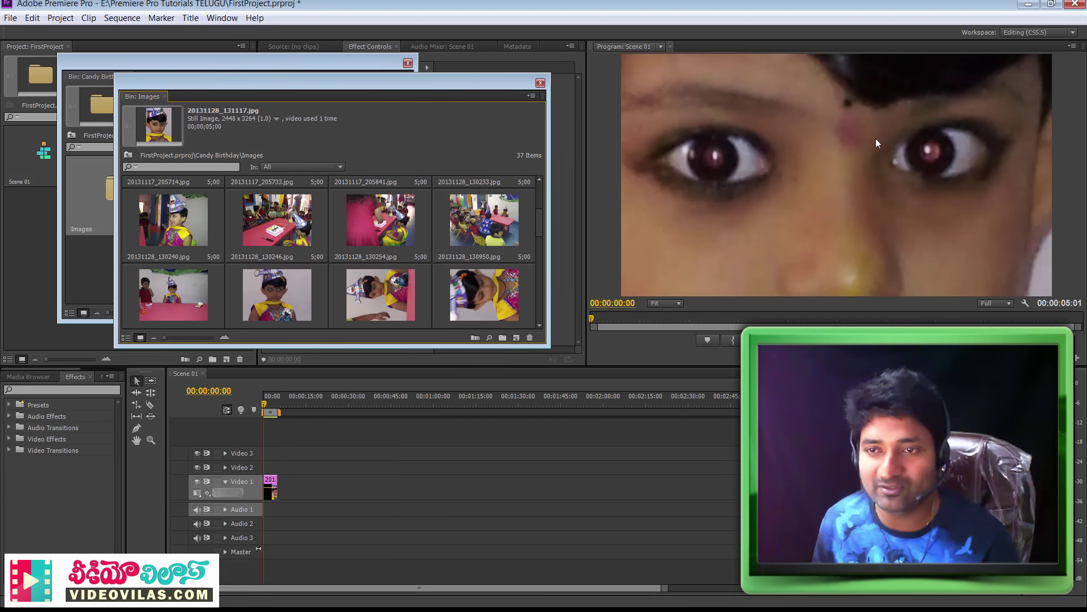
left_click(705, 279)
mouse_move(479, 80)
left_mouse_down()
mouse_move(528, 108)
mouse_move(481, 82)
left_mouse_up()
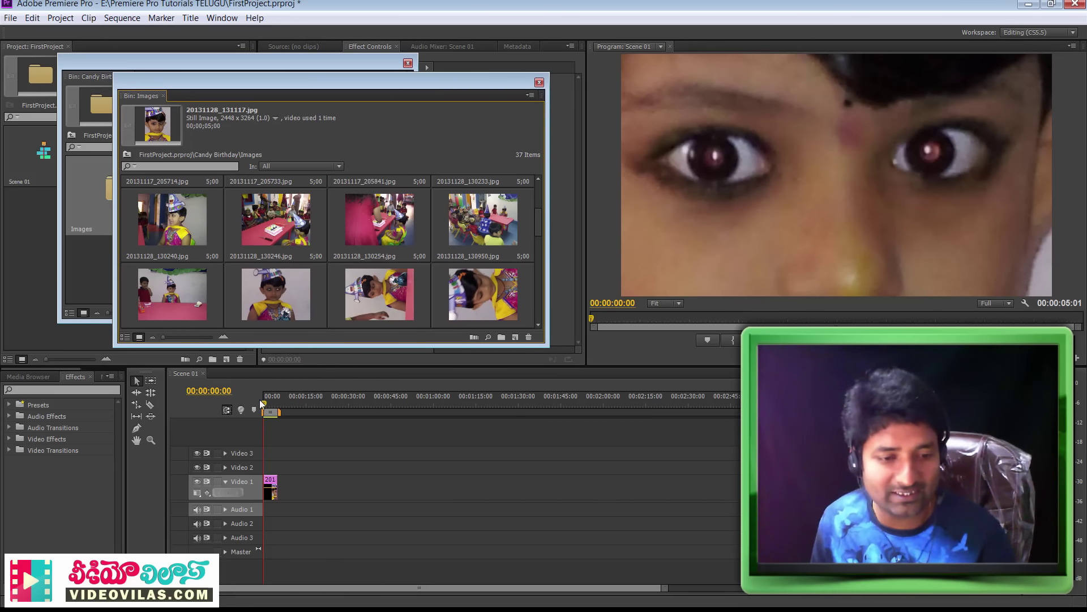
left_click_drag(266, 406, 278, 406)
Add 20131128_131137.jpg to Video 1, reorder the clips so it precedes 20131128_131117.jpg, and preview it at 00:00:03:04
left_click_drag(538, 223, 534, 243)
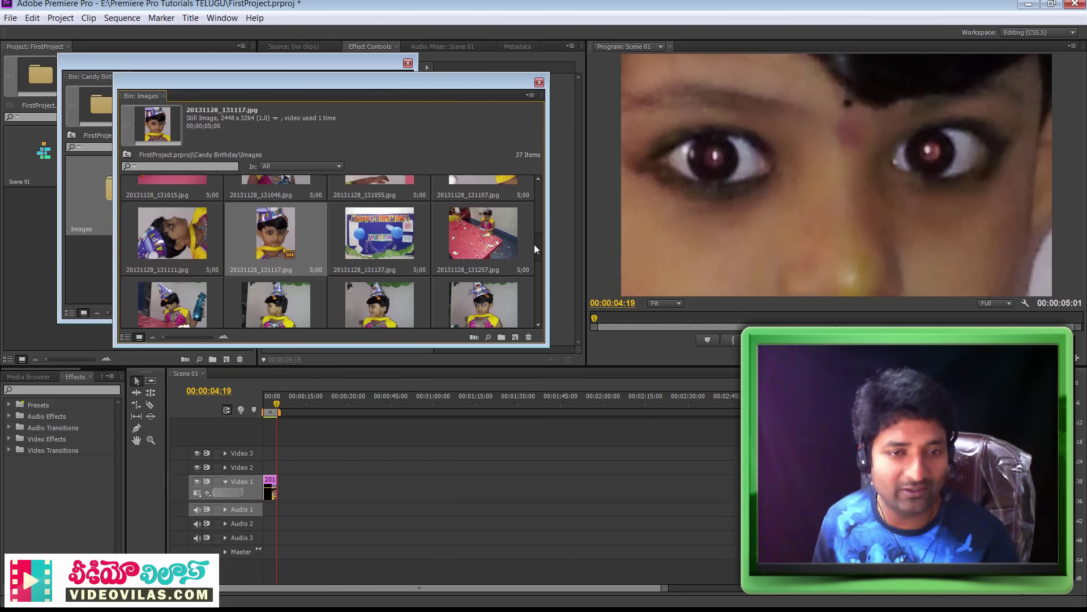
left_click_drag(377, 235, 284, 489)
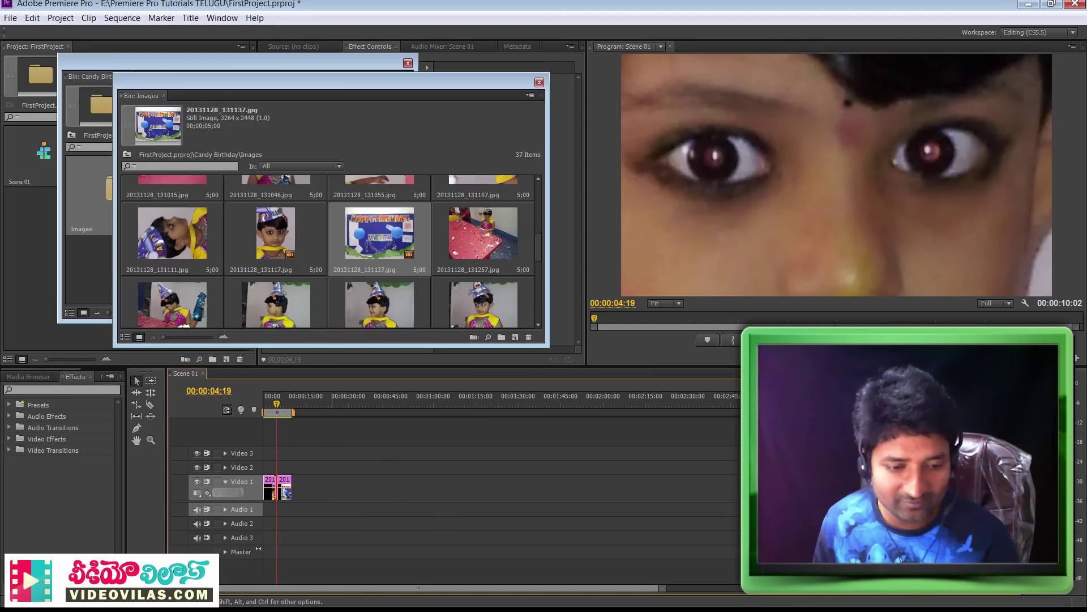
left_click_drag(663, 592, 374, 589)
left_click_drag(289, 482, 415, 486)
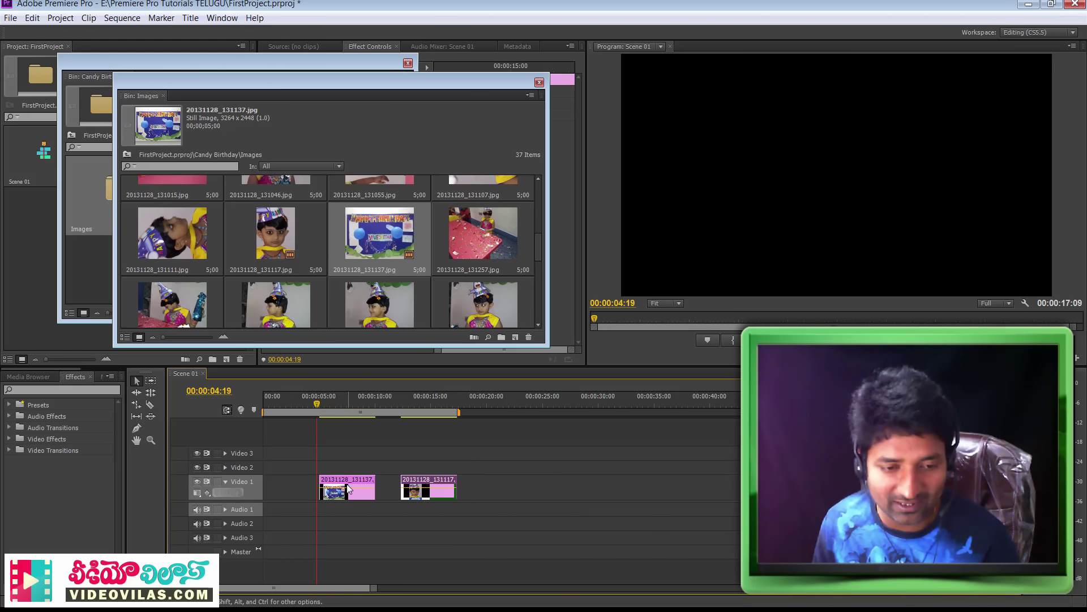
left_click_drag(349, 482, 293, 482)
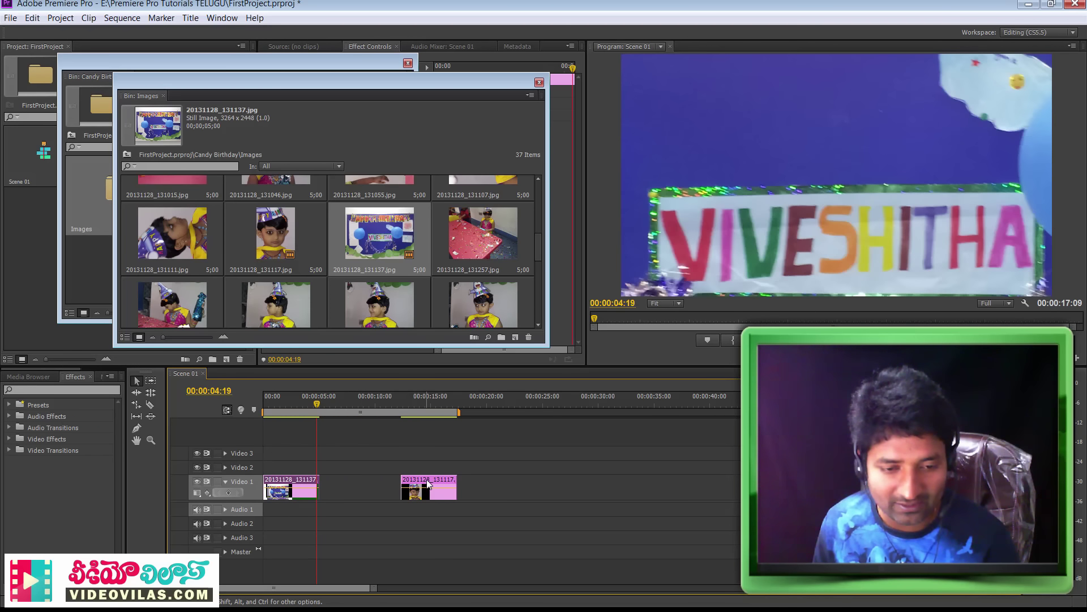
left_click_drag(433, 482, 353, 482)
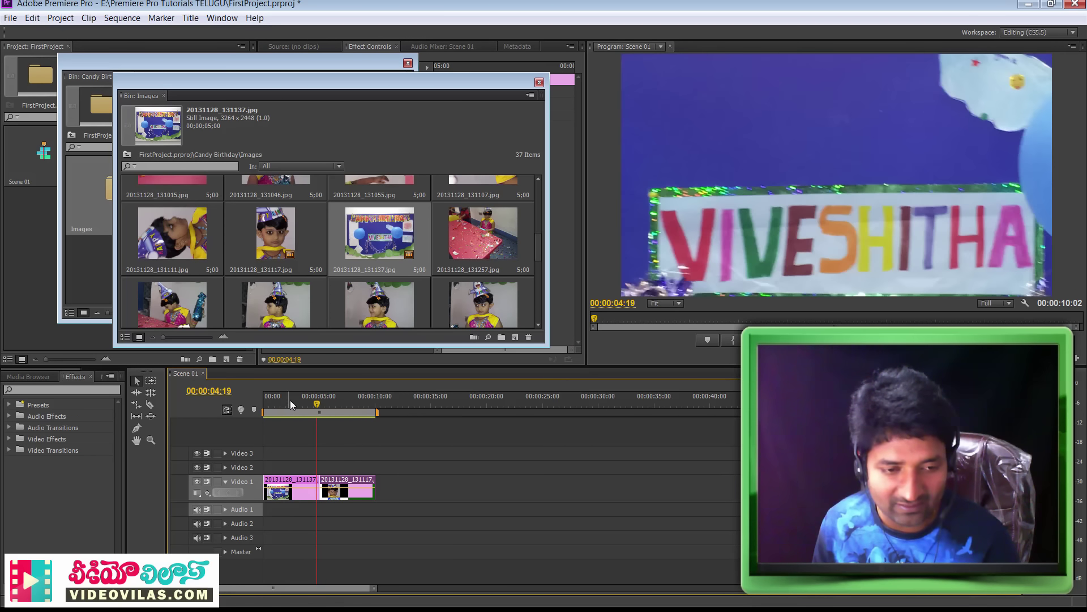
left_click_drag(290, 400, 267, 406)
key("Left")
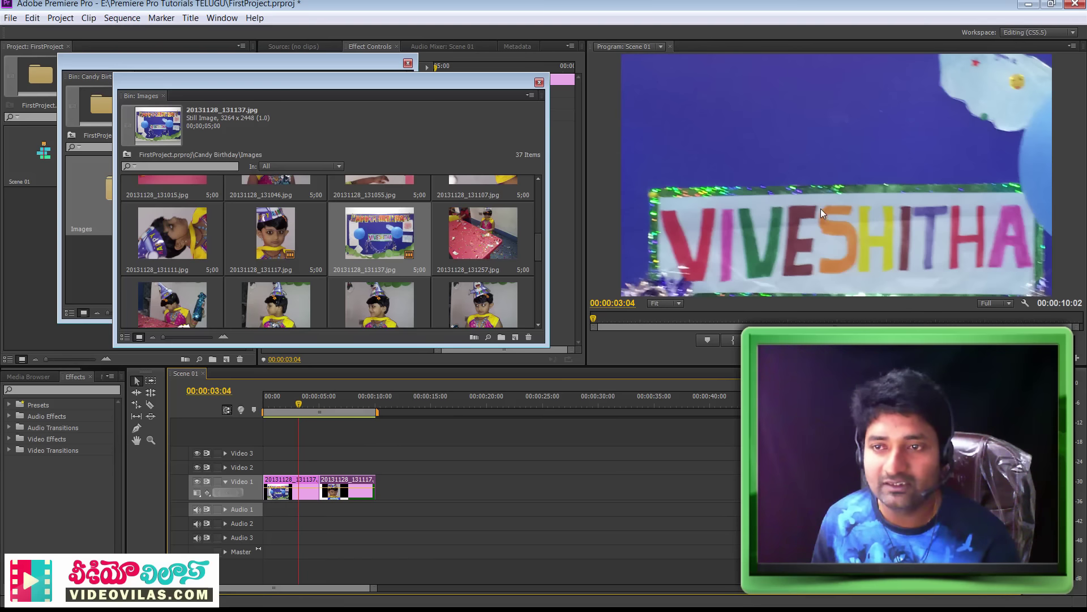
Append 20131128_132236.jpg and 20131128_134448.jpg to the end of Video 1 and preview the last clip at 00:00:16:12
left_click_drag(522, 79, 506, 109)
left_click(430, 493)
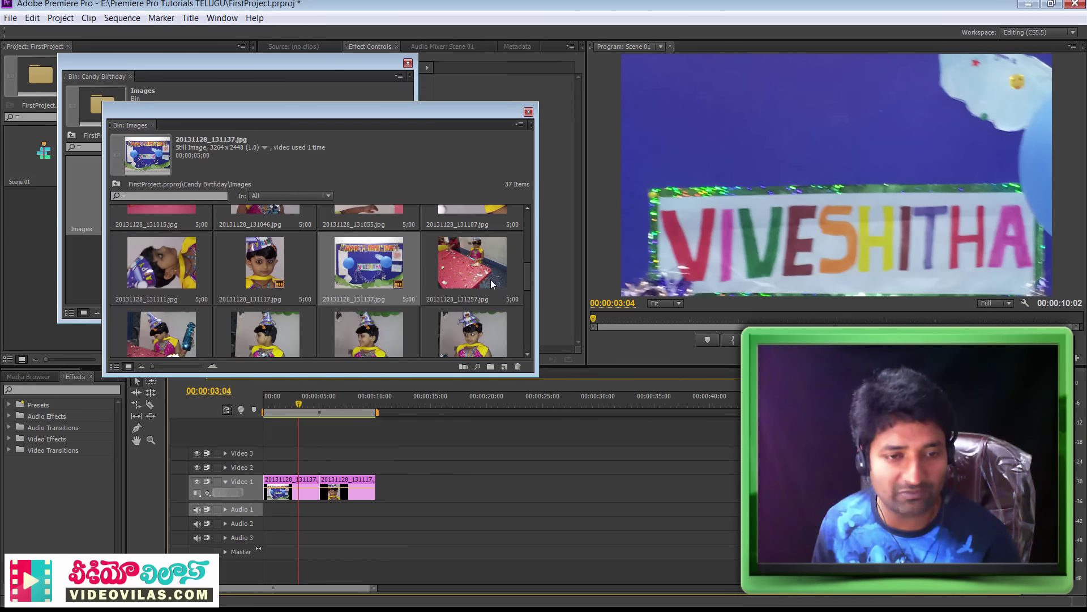
left_click_drag(528, 269, 528, 297)
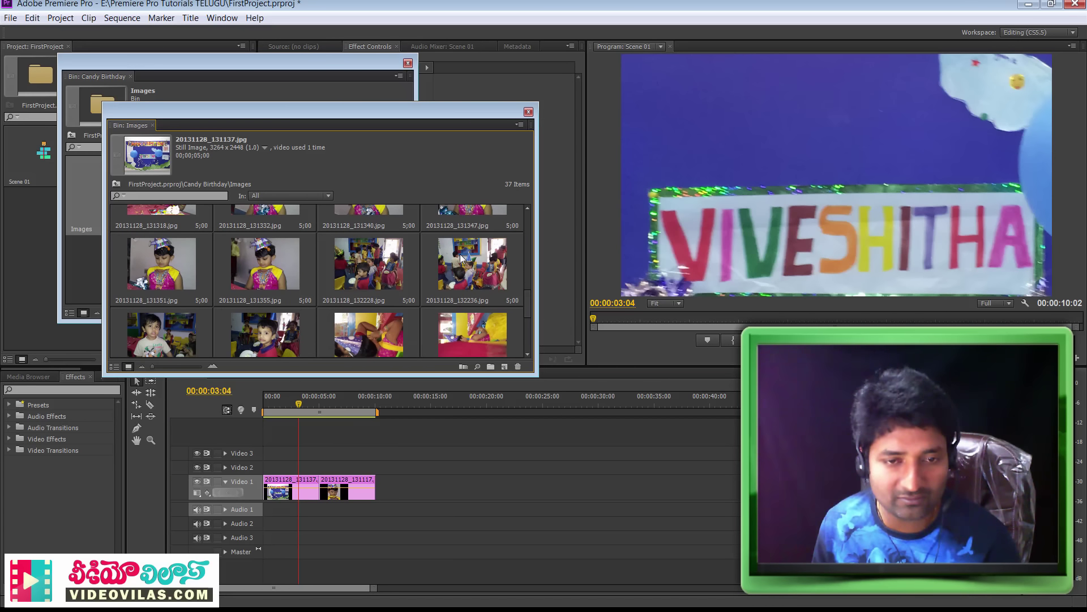
left_click_drag(461, 258, 405, 488)
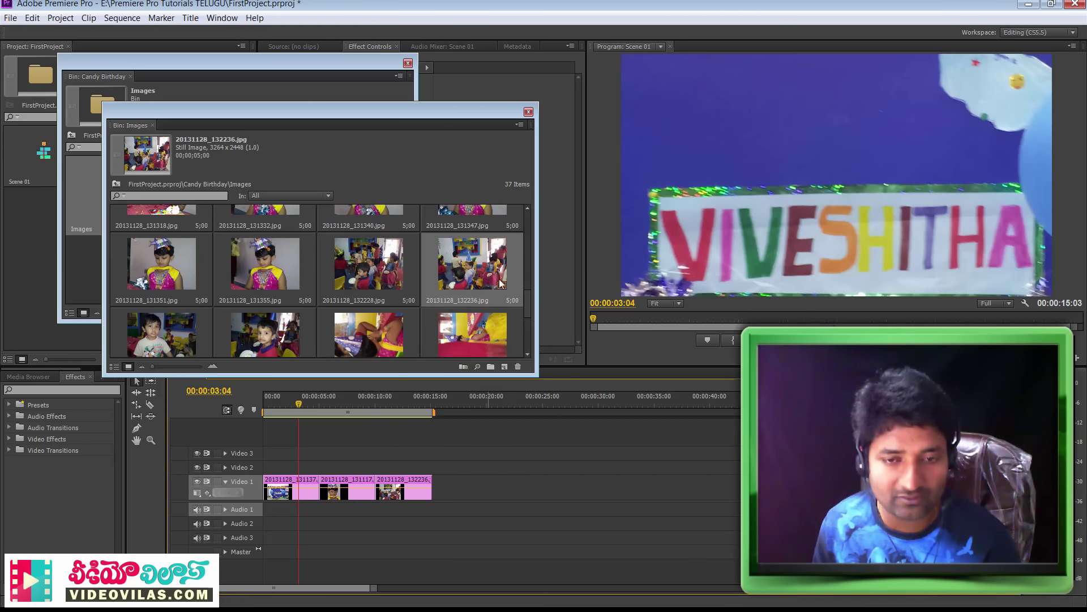
left_click_drag(530, 294, 527, 329)
left_click_drag(162, 315, 439, 483)
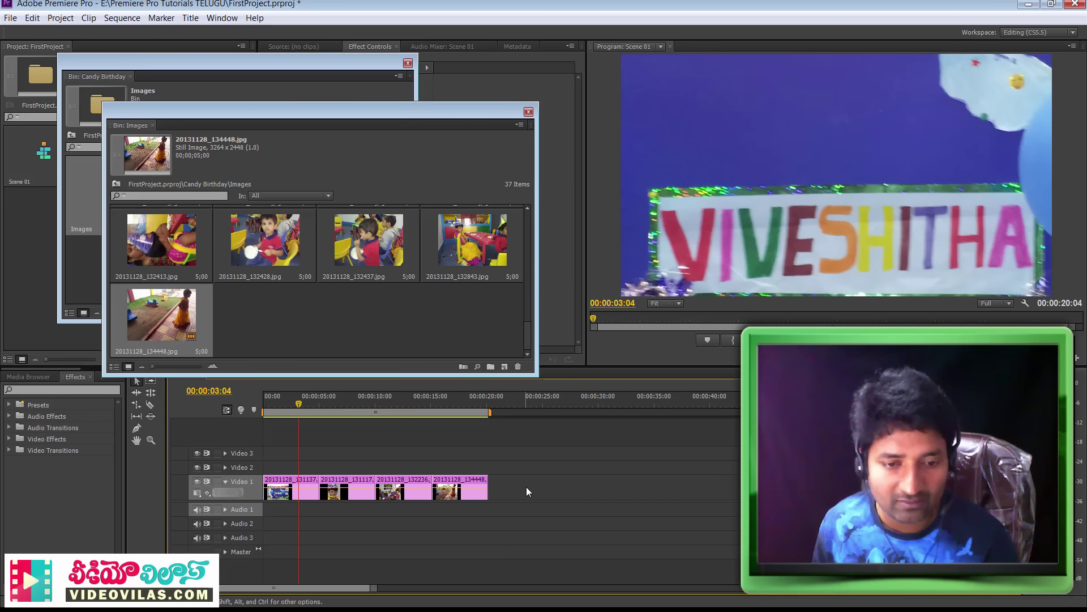
left_click(459, 400)
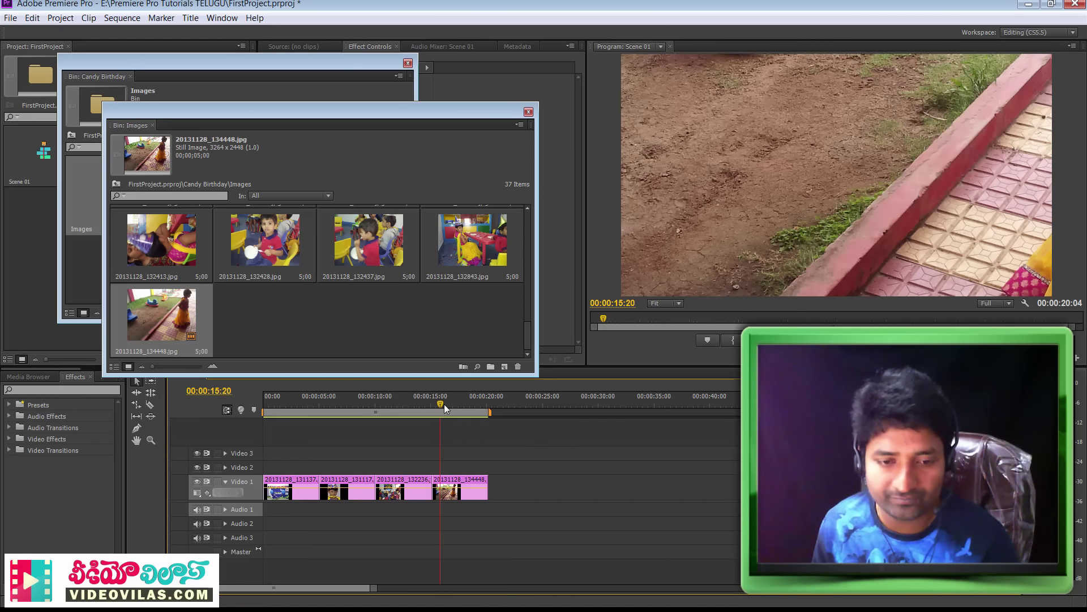
left_click(447, 403)
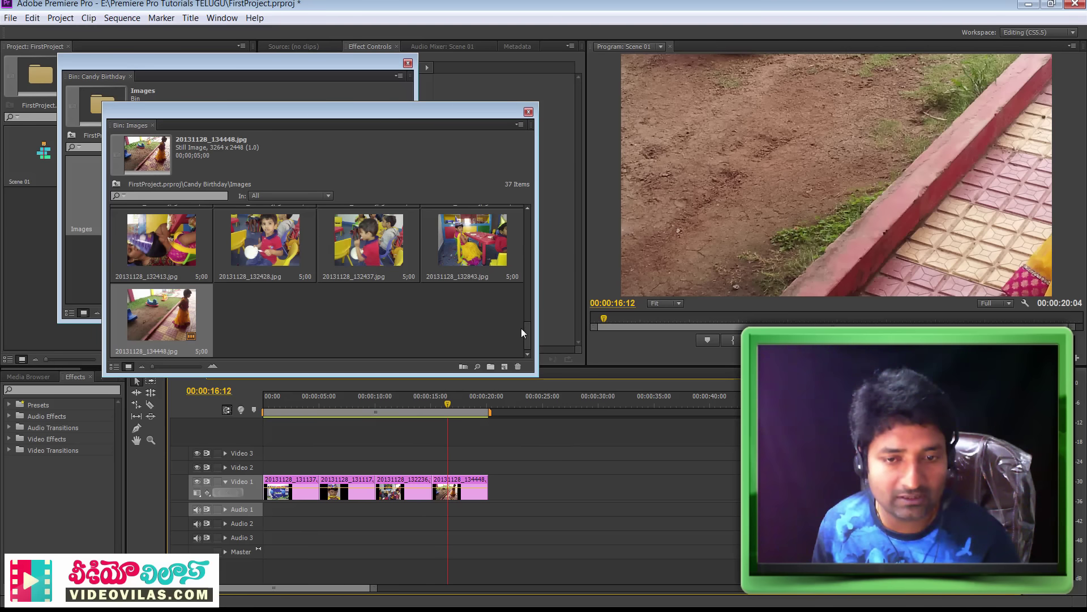
Place 20131128_131257.jpg between 20131128_132236.jpg and 20131128_134448.jpg on Video 1 without gaps, and scrub back to 00:00:02:06
left_click_drag(528, 330, 568, 485)
left_click(454, 481)
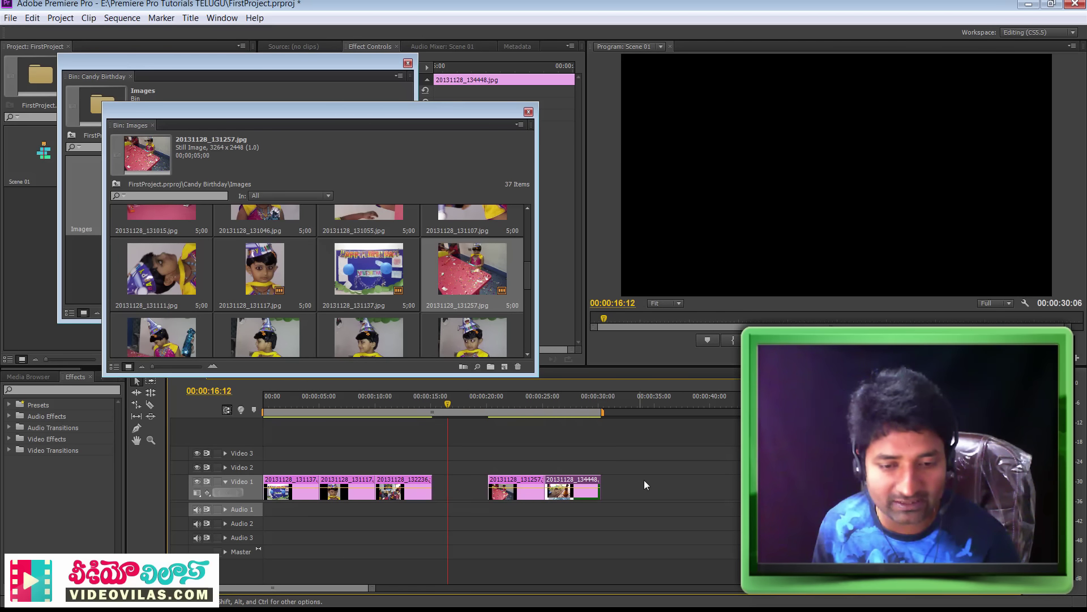
left_click_drag(639, 509, 434, 482)
left_click(335, 402)
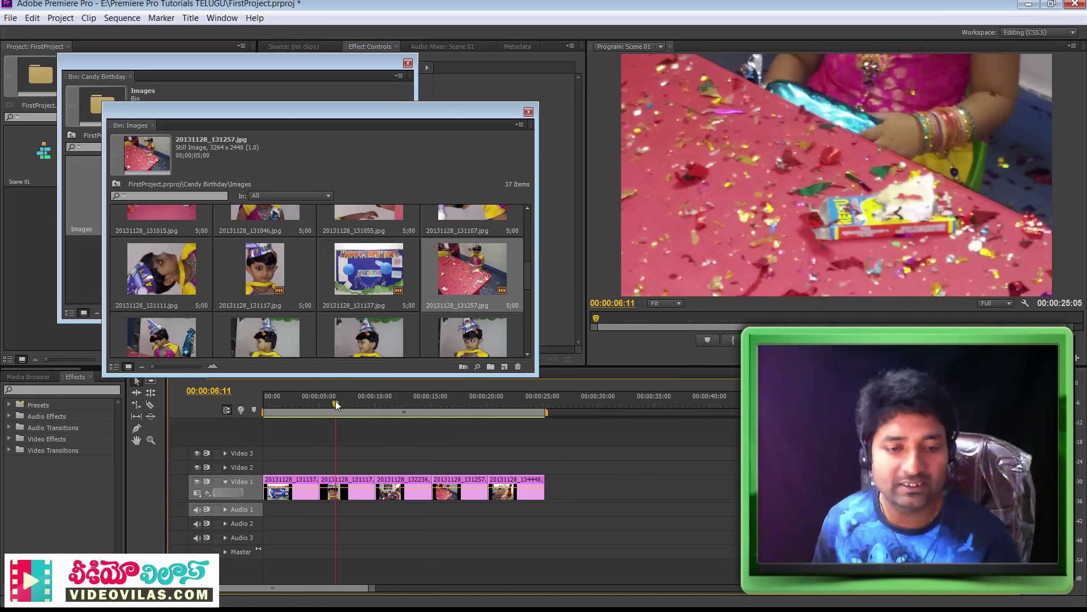
left_click_drag(335, 402, 288, 423)
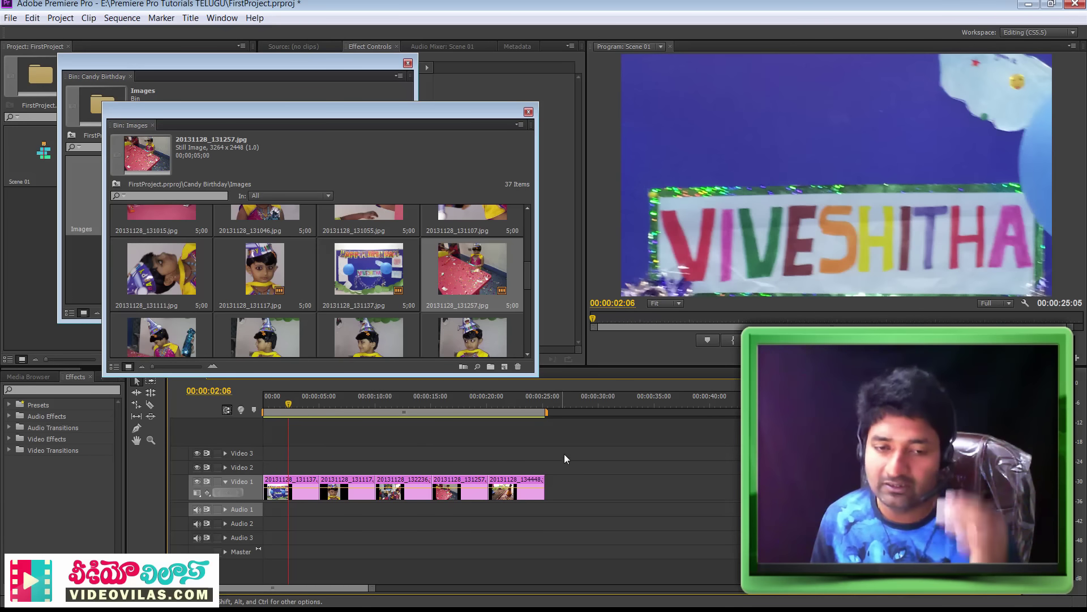
Close the Images and Candy Birthday bin windows and select the Scene 01 sequence in the project
left_click(527, 112)
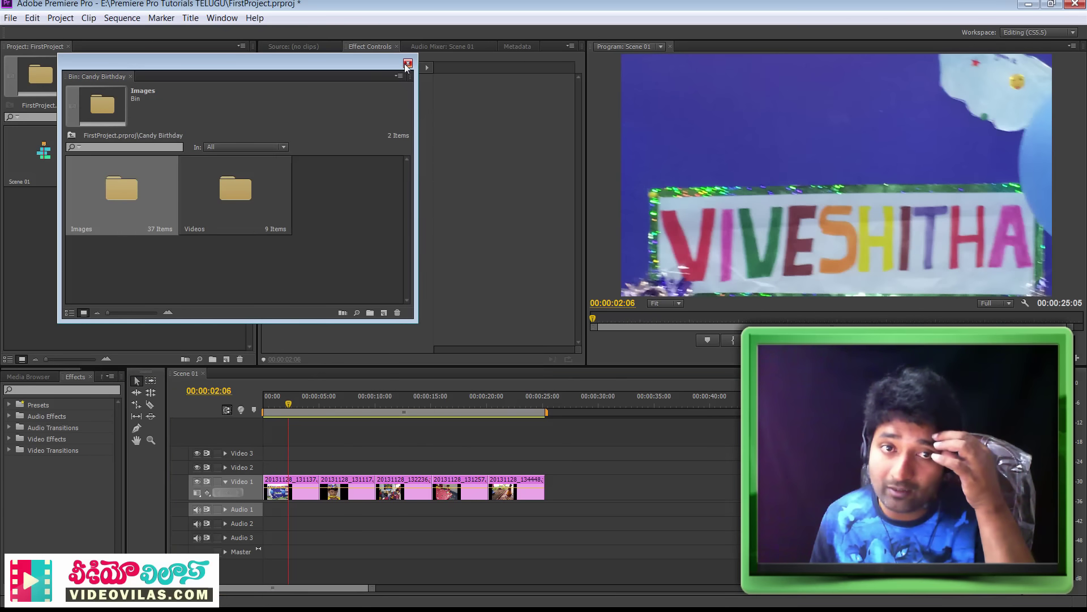
left_click(408, 63)
left_click(189, 253)
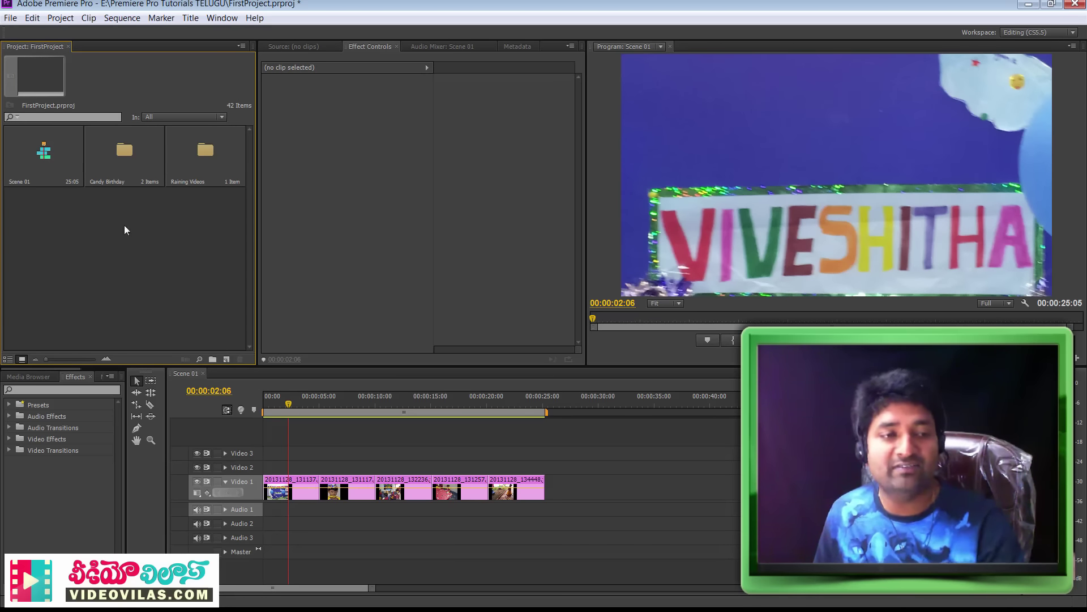
left_click(49, 169)
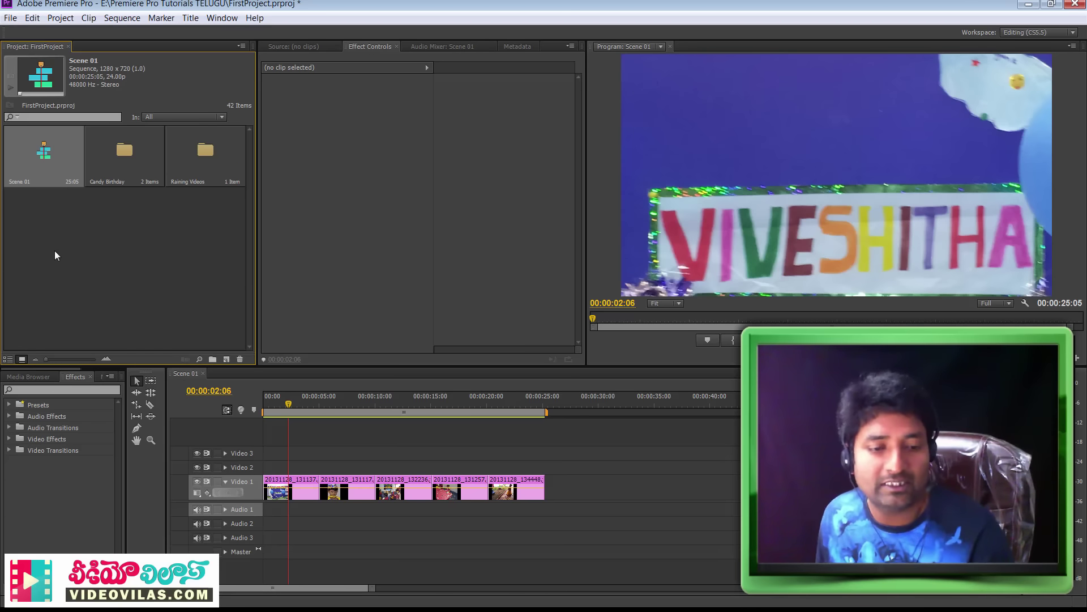
Scrub through the first clip, 20131128_131137.jpg, and trim its end to a length of about 1.5 seconds
mouse_move(309, 415)
left_mouse_down()
mouse_move(267, 415)
mouse_move(320, 421)
left_mouse_up()
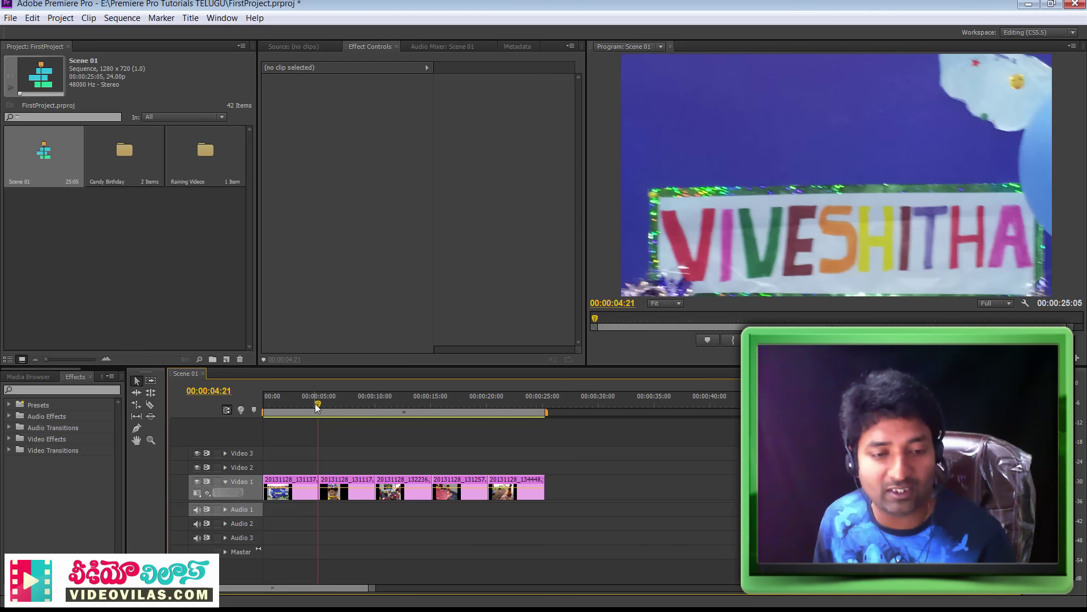
left_click_drag(318, 405, 273, 419)
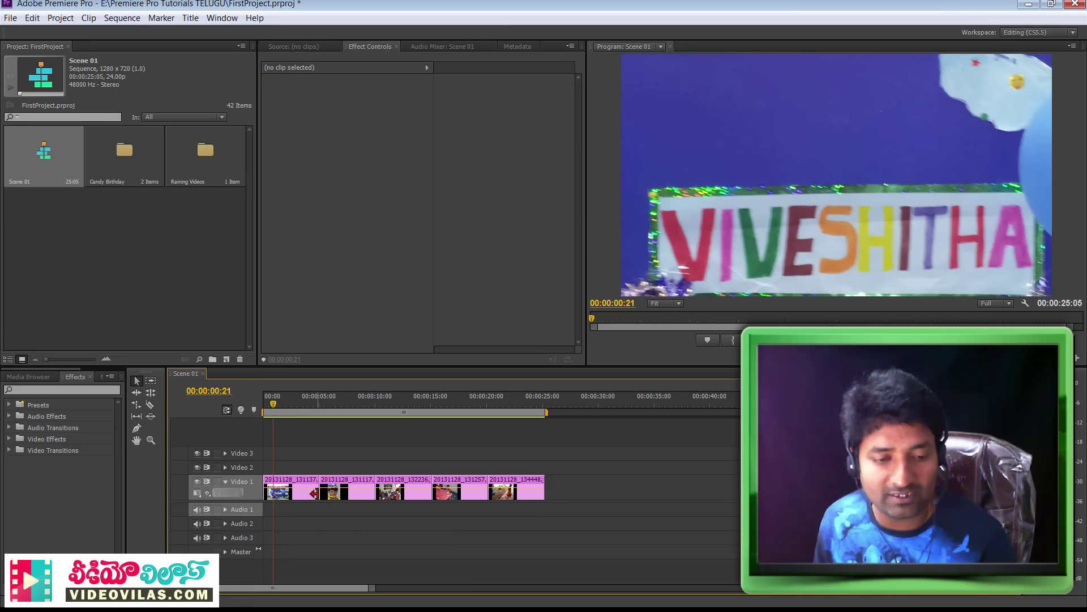
left_click_drag(313, 494, 279, 492)
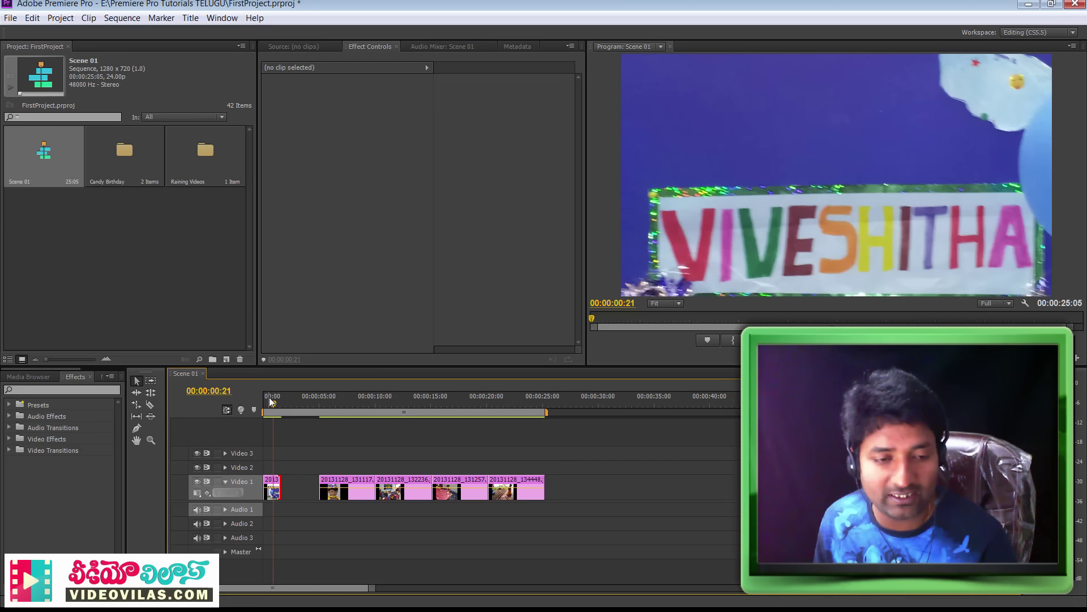
Trim the end of the first clip, 20131128_131137.jpg, to 00:00:01:00 and ripple delete the gap after it
left_click(274, 405)
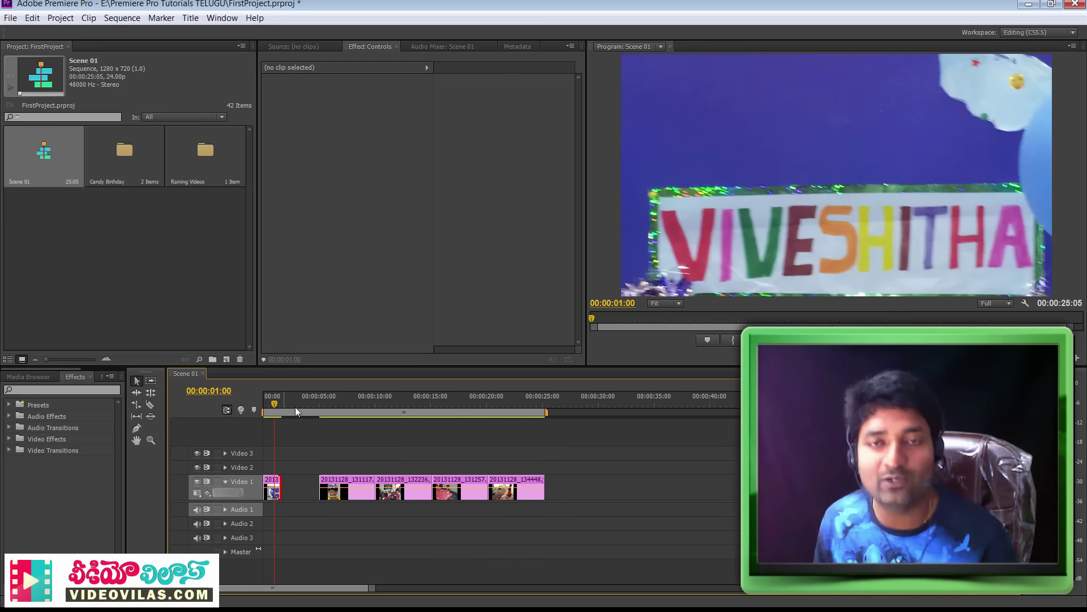
left_click_drag(371, 589, 288, 591)
left_click_drag(377, 490, 334, 490)
right_click(500, 487)
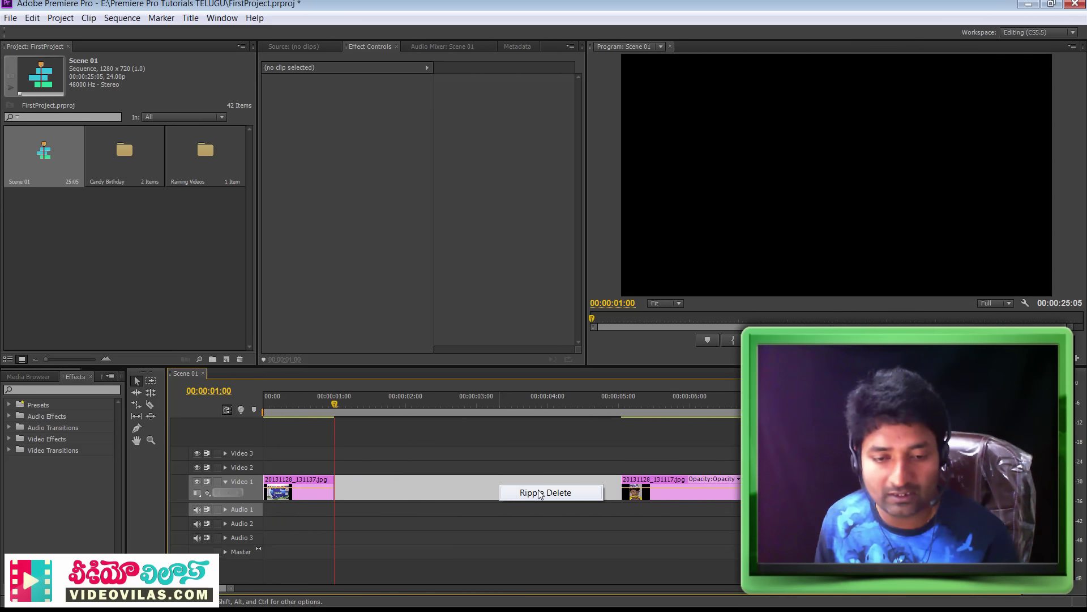
left_click(544, 493)
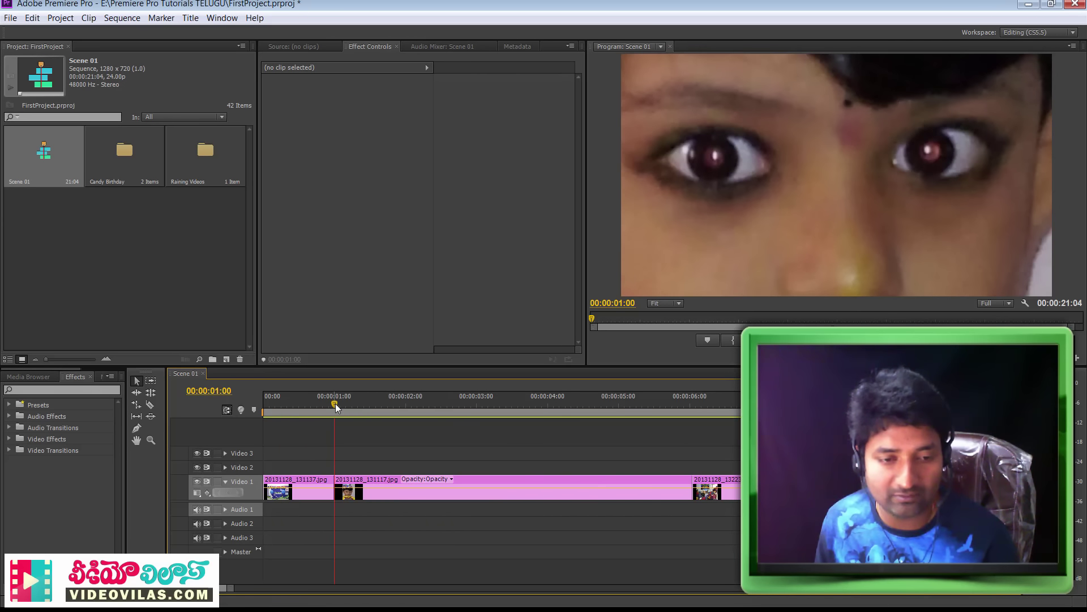
Split 20131128_131117.jpg at 00:00:02:00, delete its second part and ripple delete the gap that is left
left_click_drag(336, 408, 405, 412)
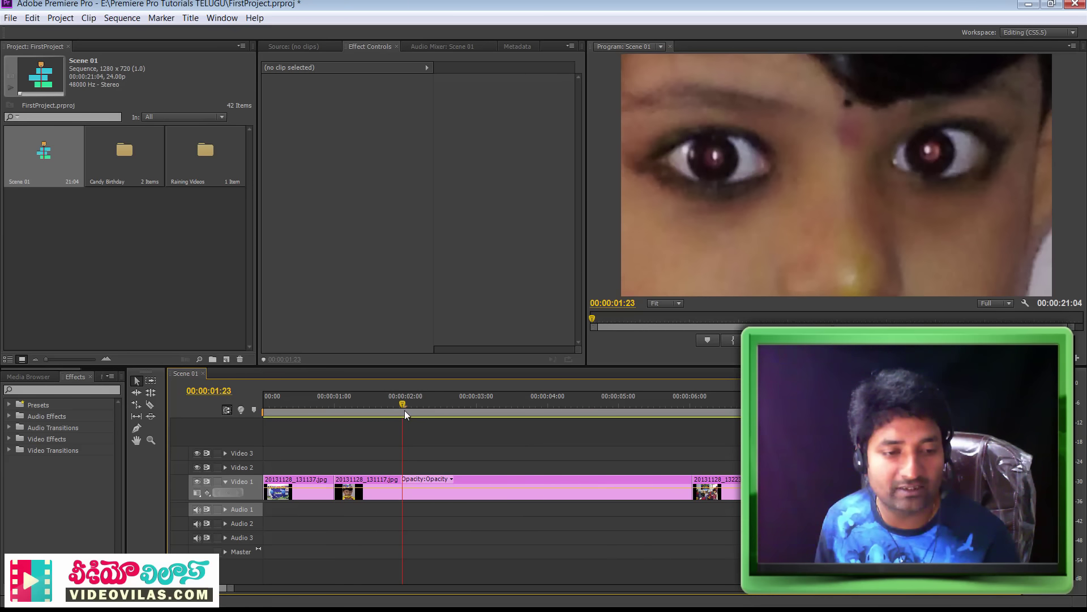
left_click(463, 497)
left_click(152, 404)
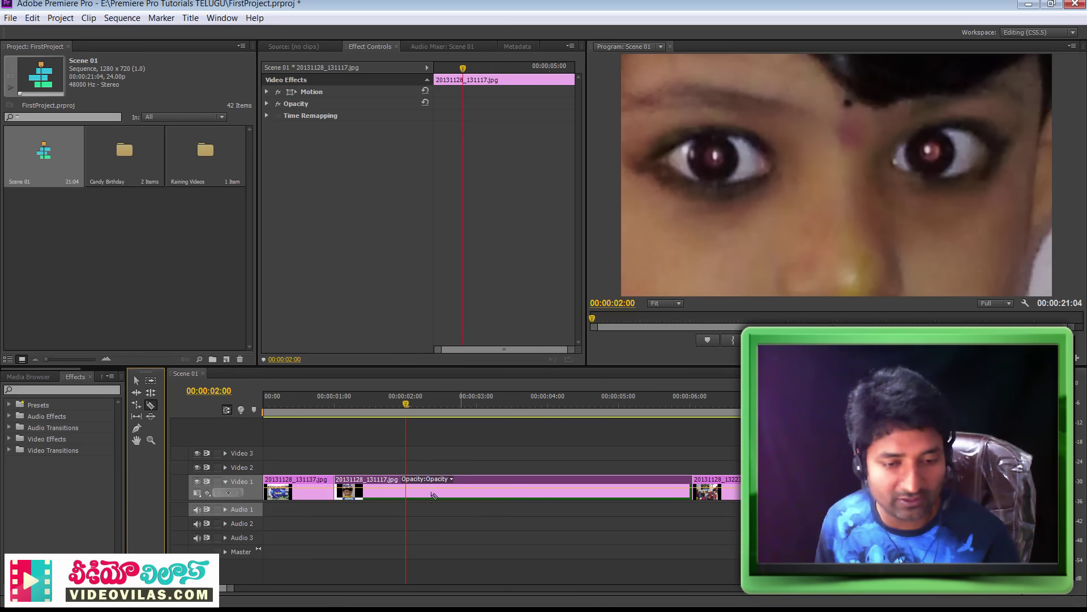
left_click(406, 490)
left_click(137, 381)
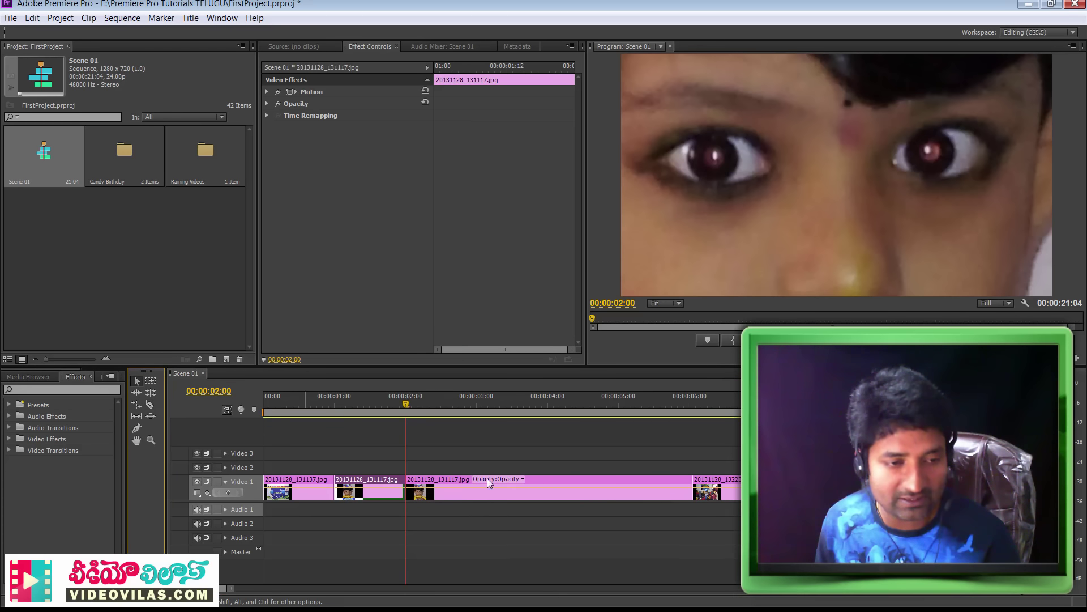
left_click(490, 485)
key("Delete")
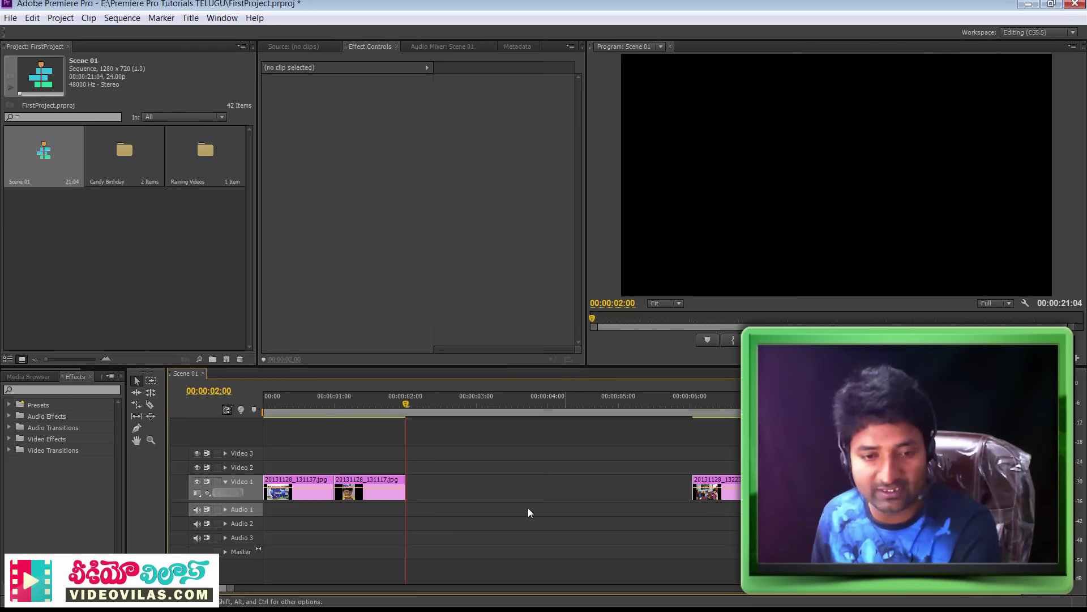
right_click(460, 494)
left_click(510, 505)
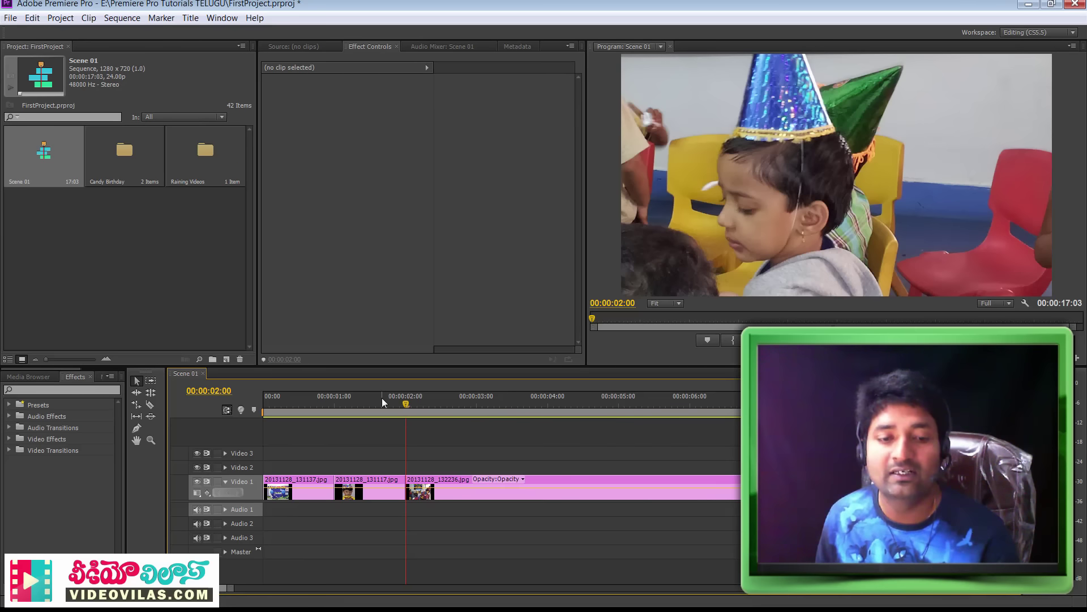
Trim the end of 20131128_132236.jpg to 00:00:03:00 and ripple delete the gap after it
left_click_drag(377, 409, 477, 416)
left_click(539, 498)
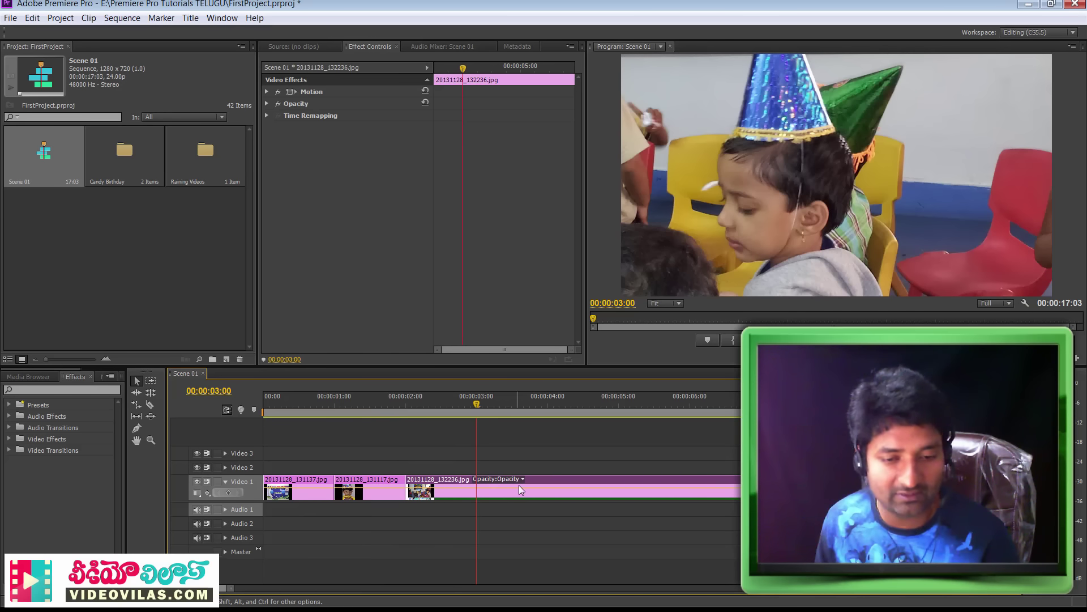
left_click_drag(739, 489, 475, 488)
right_click(539, 496)
left_click(561, 499)
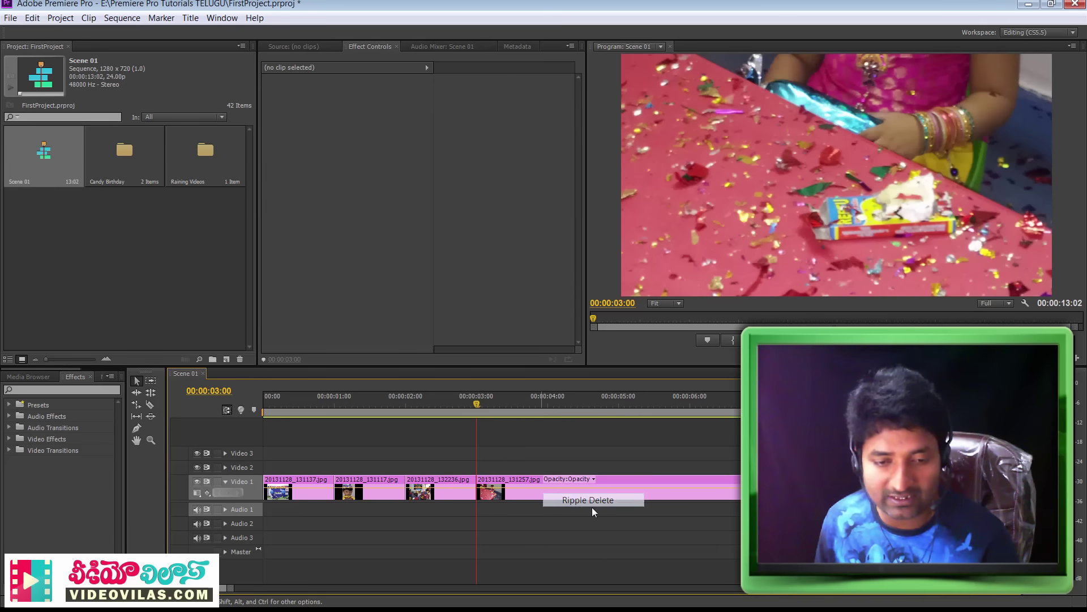
Trim the end of 20131128_131257.jpg to 00:00:04:00 and ripple delete the gap after it
left_click_drag(478, 406, 548, 418)
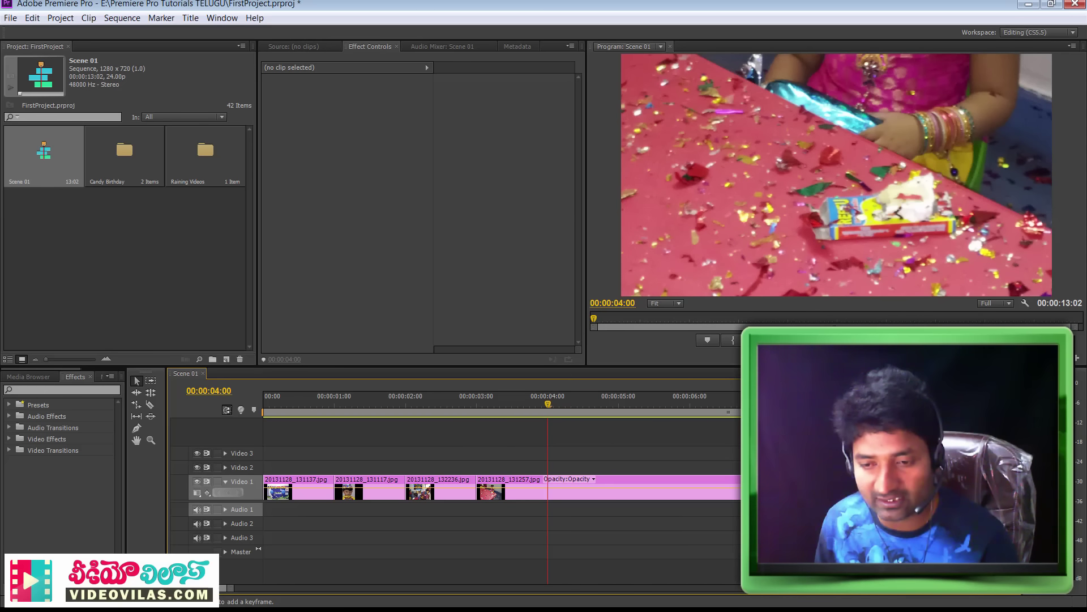
left_click(643, 486)
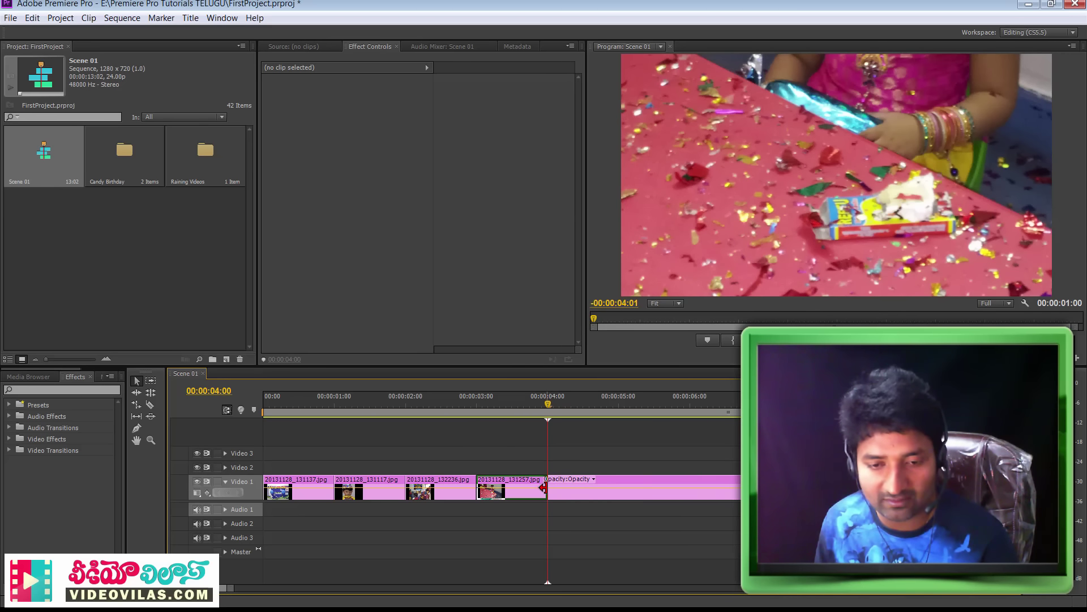
key("Delete")
right_click(647, 495)
left_click(666, 502)
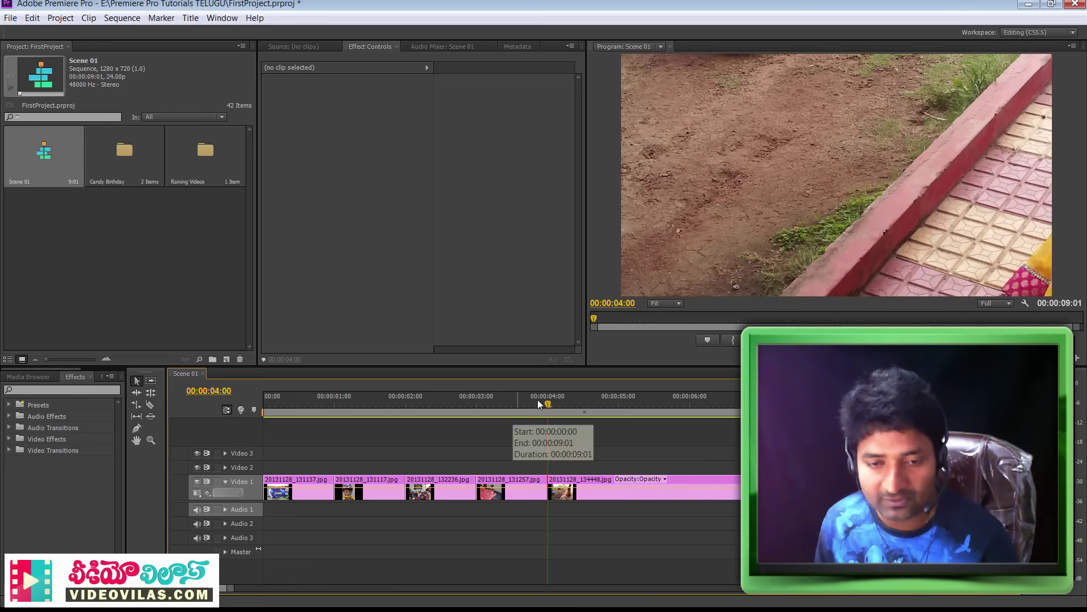
Split the last clip, 20131128_134448.jpg, at 00:00:05:00 with the Razor tool and delete the part after the cut
left_click_drag(551, 404, 621, 432)
left_click(680, 487)
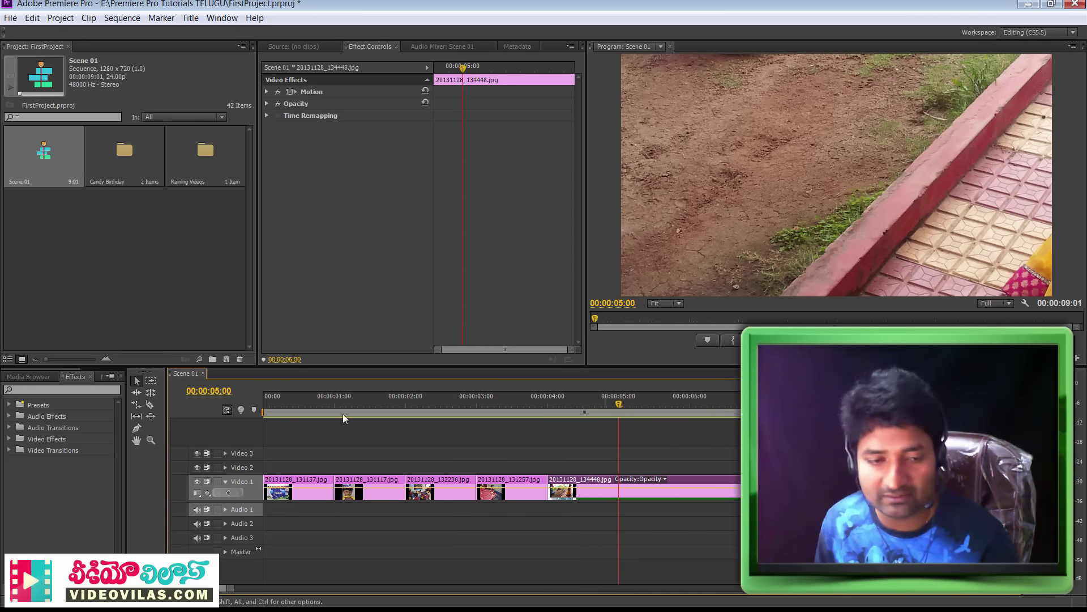
left_click(151, 405)
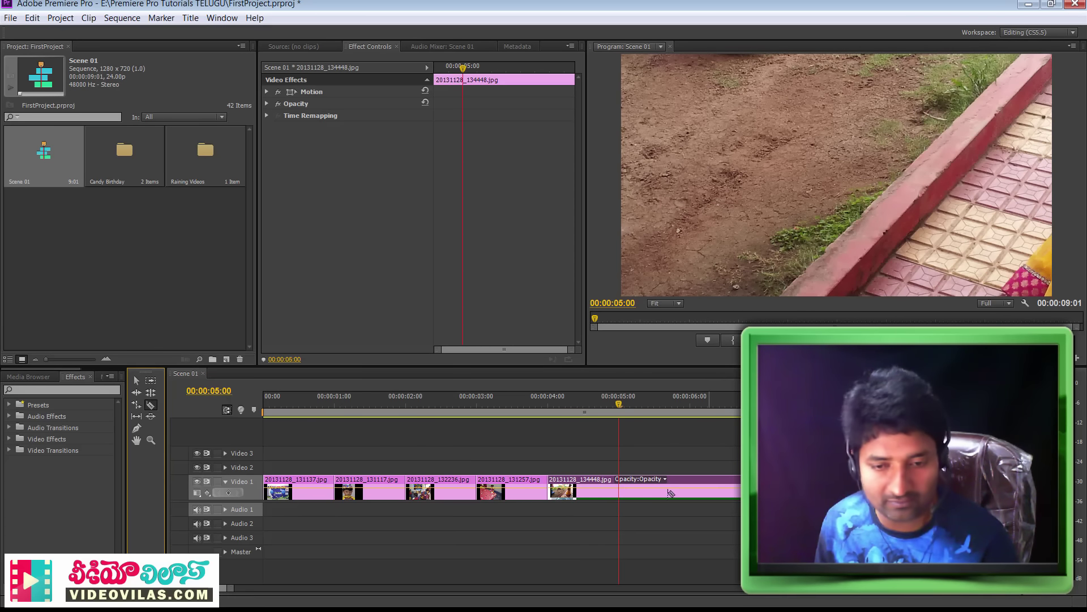
left_click(621, 483)
left_click(135, 382)
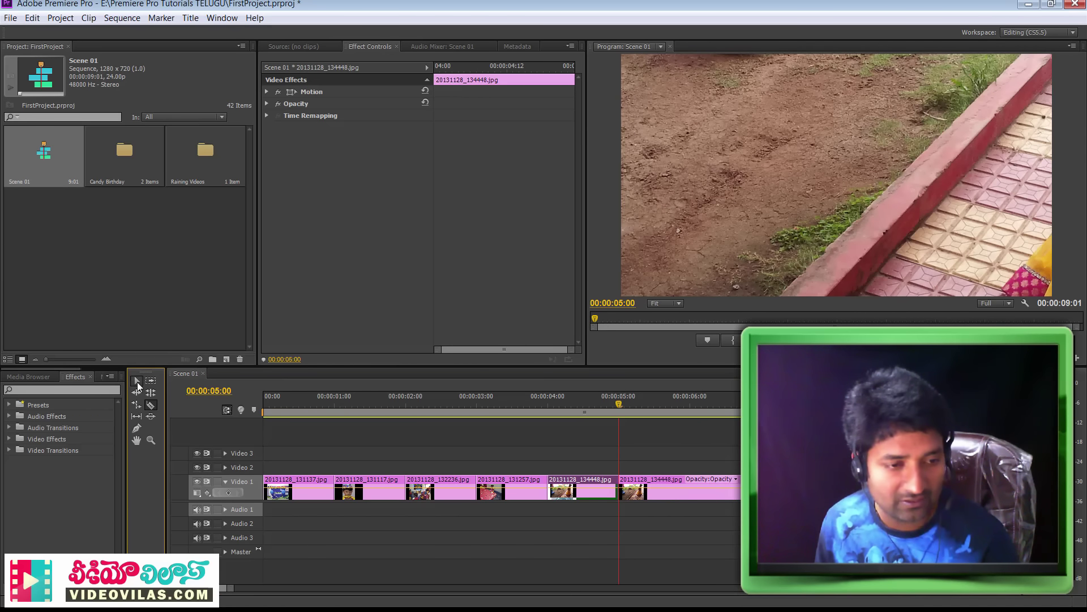
left_click(715, 498)
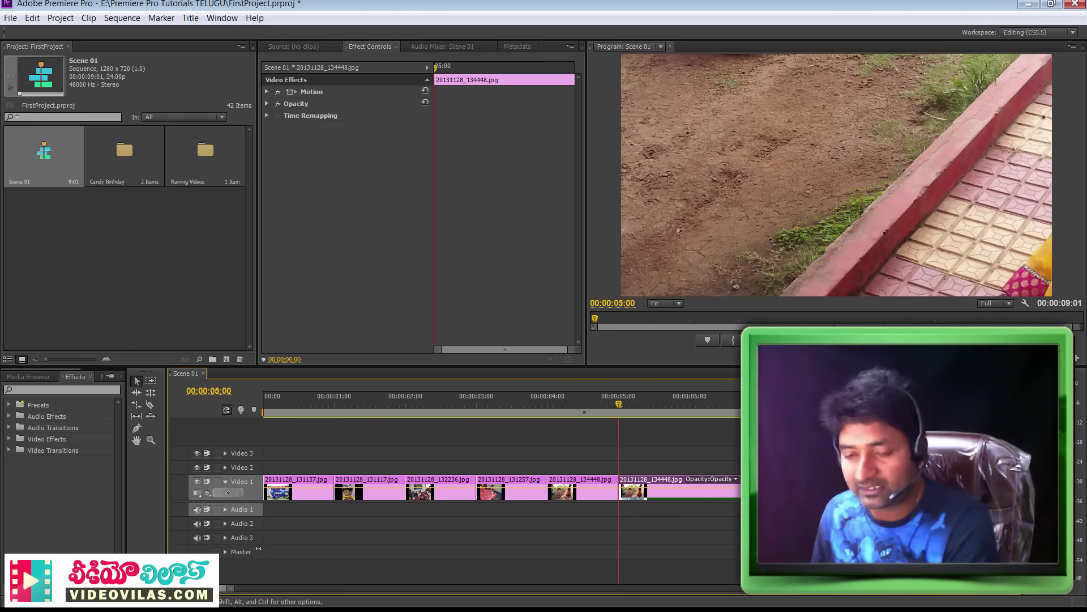
key("Delete")
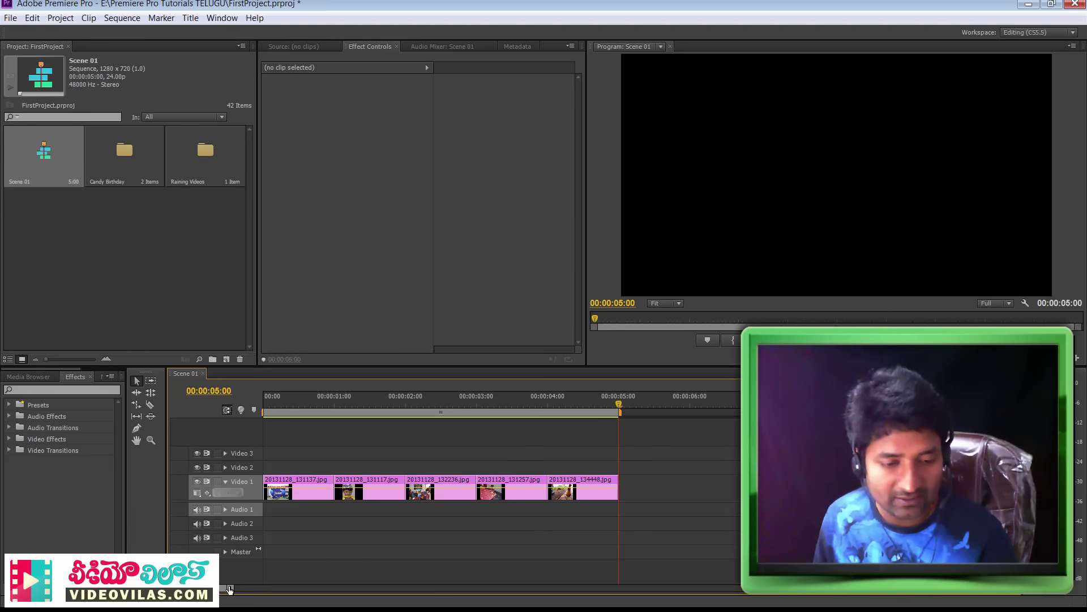
Return to the start of the Scene 01 sequence and play back the five shortened clips
left_click_drag(229, 589, 283, 589)
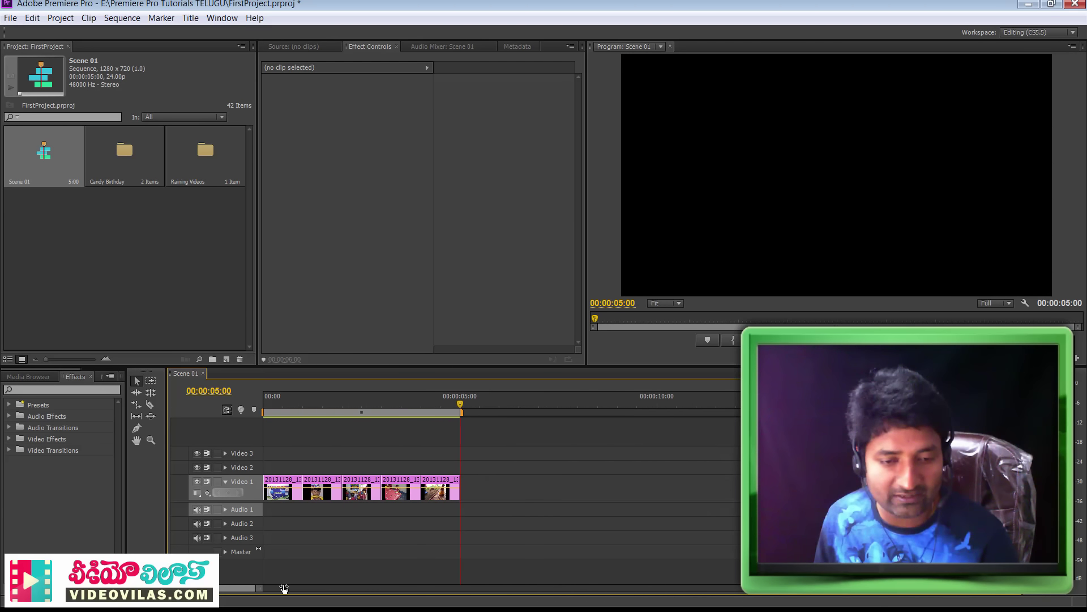
key("Home")
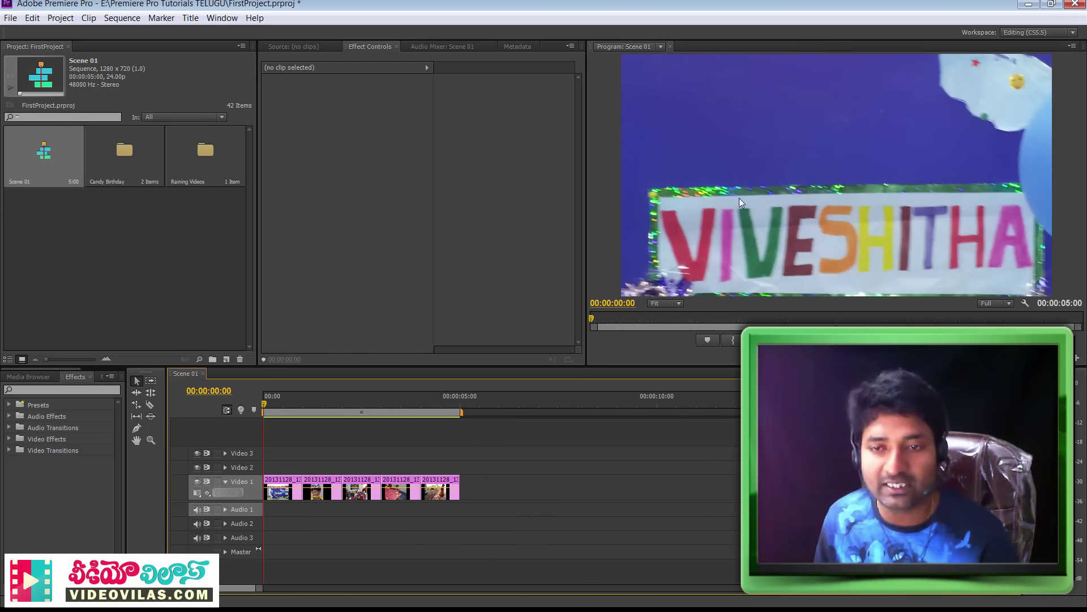
key("space")
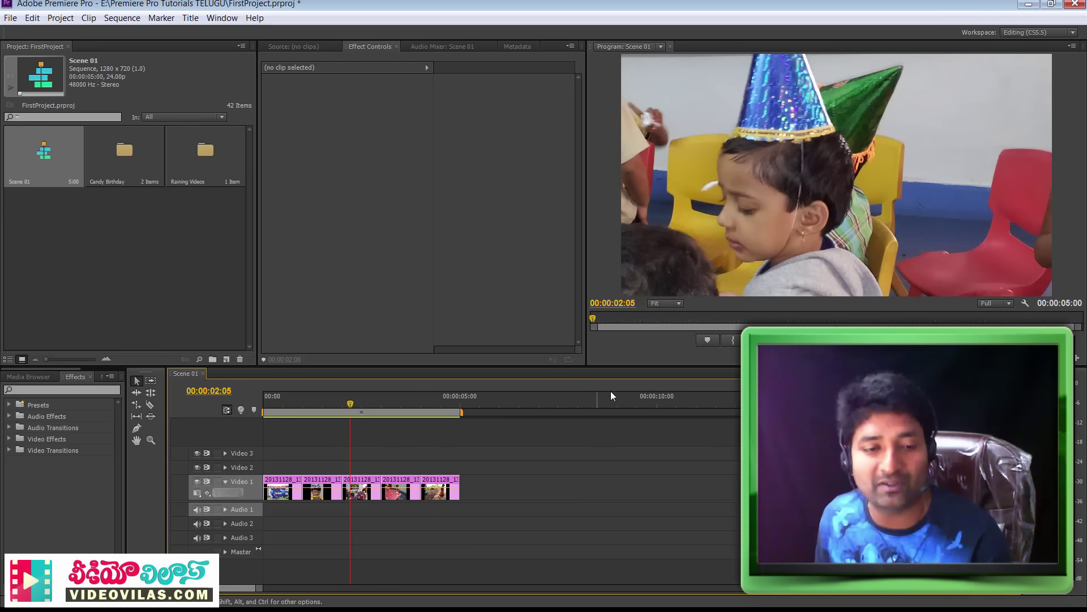
Set the program preview zoom to 50% and the Motion scale of the first clip, 20131128_131137.jpg, to 42
left_click(281, 488)
left_click(282, 490)
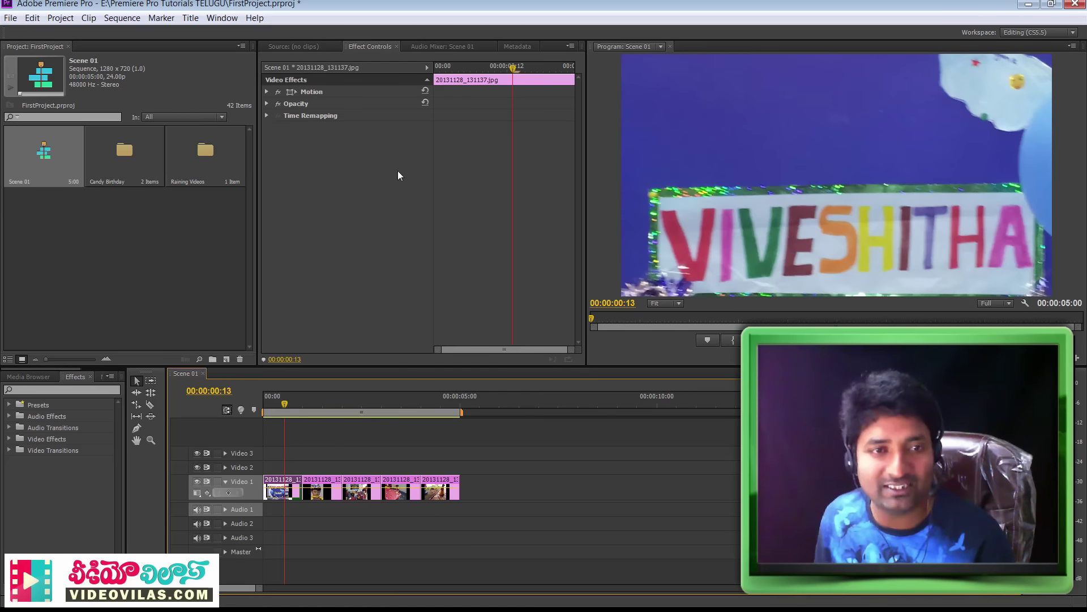
left_click(266, 92)
key("Left")
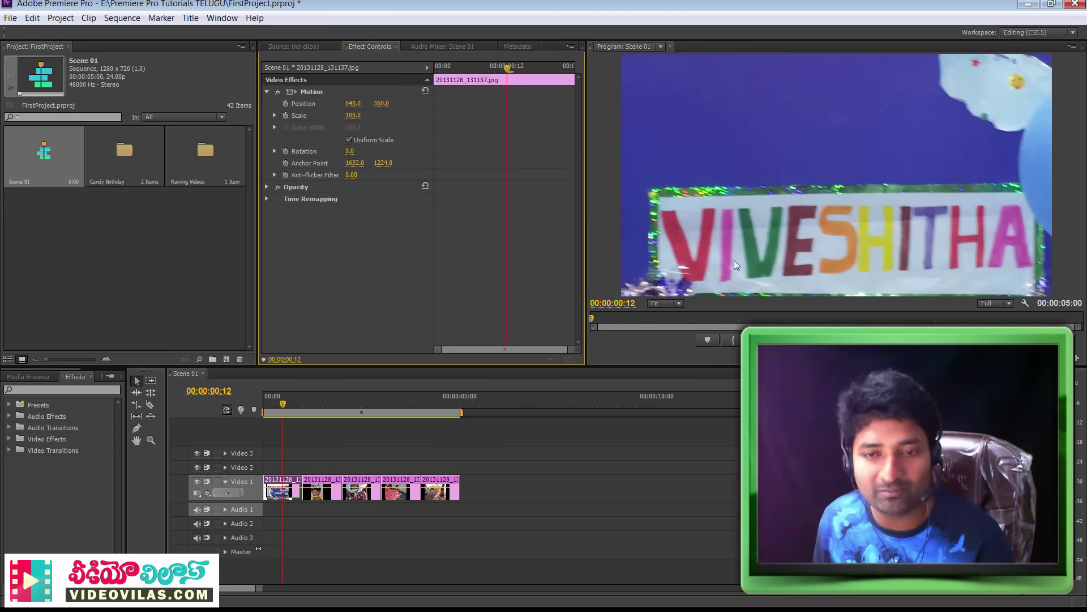
left_click(667, 305)
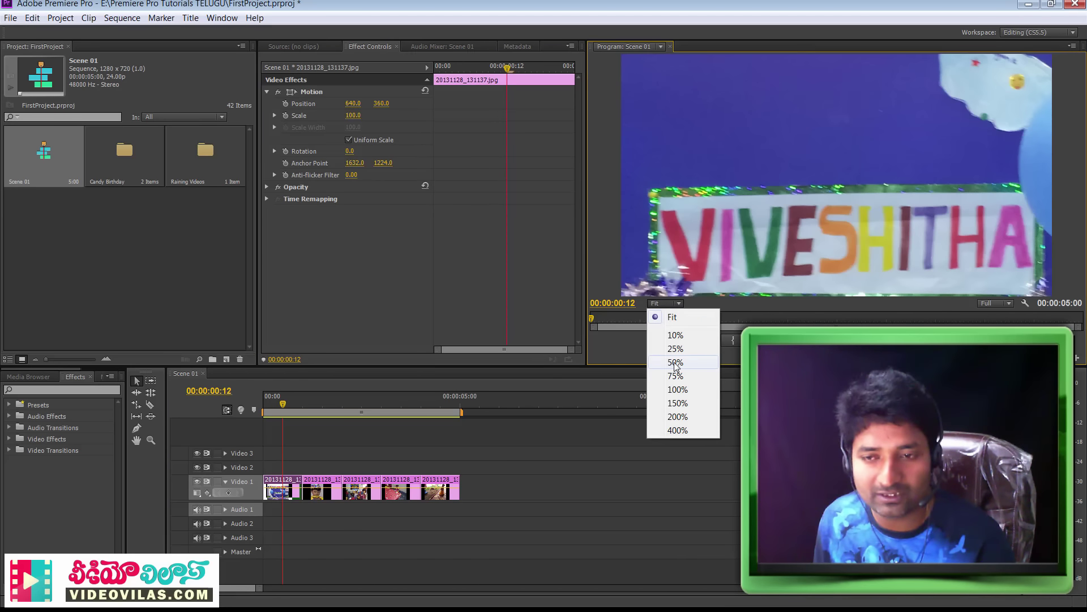
left_click(674, 365)
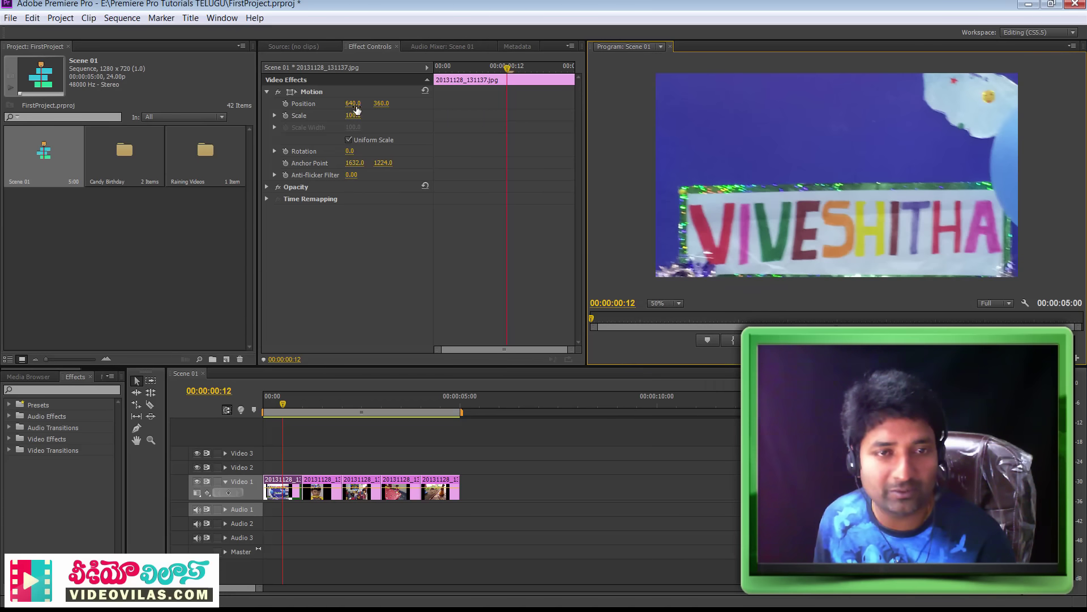
left_click_drag(282, 401, 279, 400)
left_click_drag(352, 116, 319, 116)
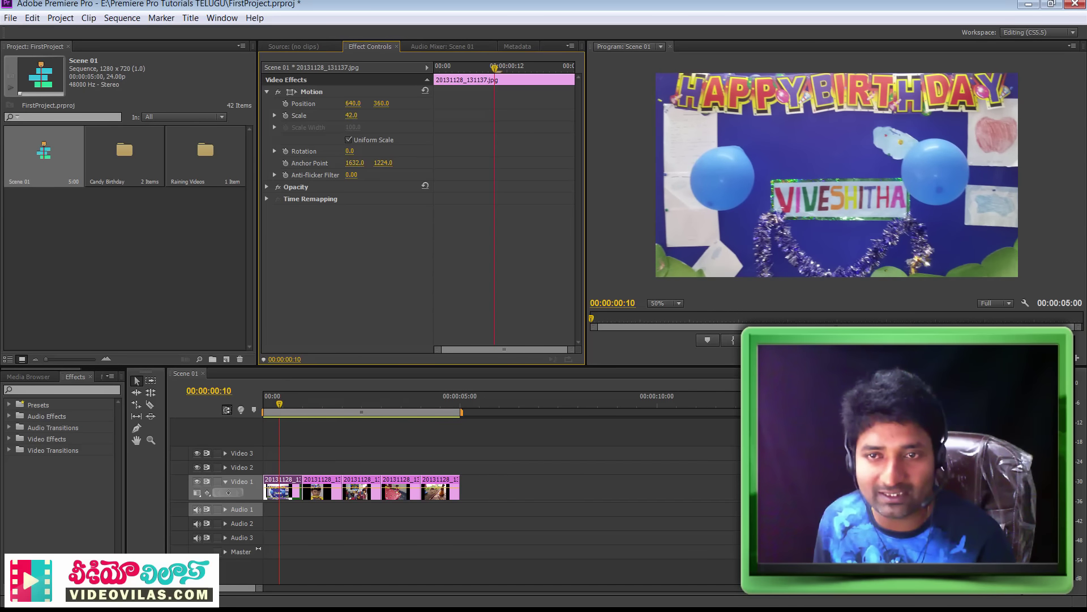
Open the Motion settings of 20131128_131117.jpg at 00:00:01:13, and scale down 20131128_132236.jpg to fit the frame
left_click(324, 403)
left_click(318, 491)
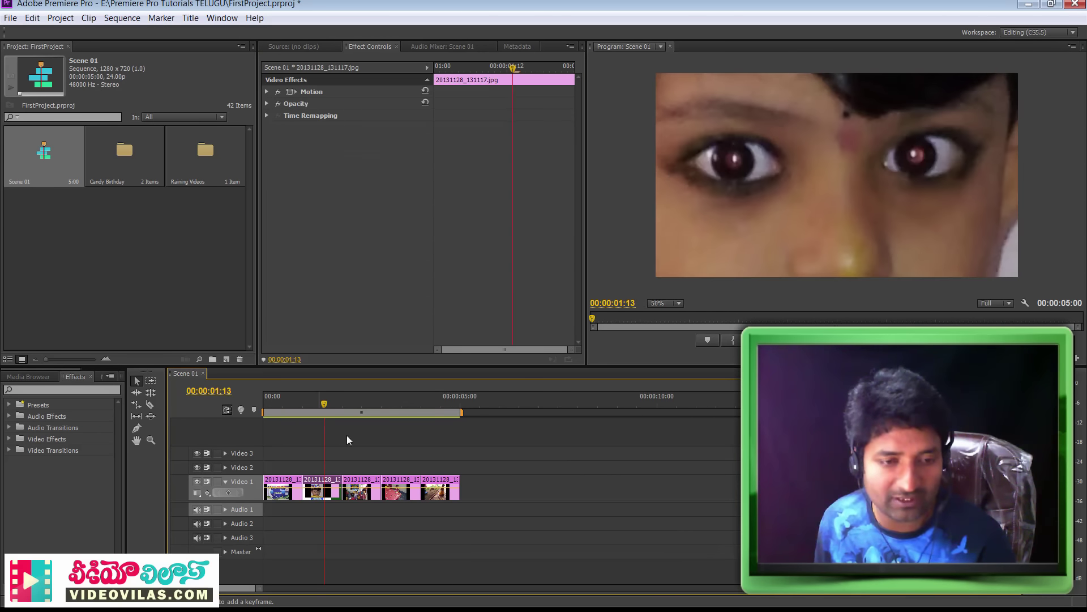
left_click(267, 92)
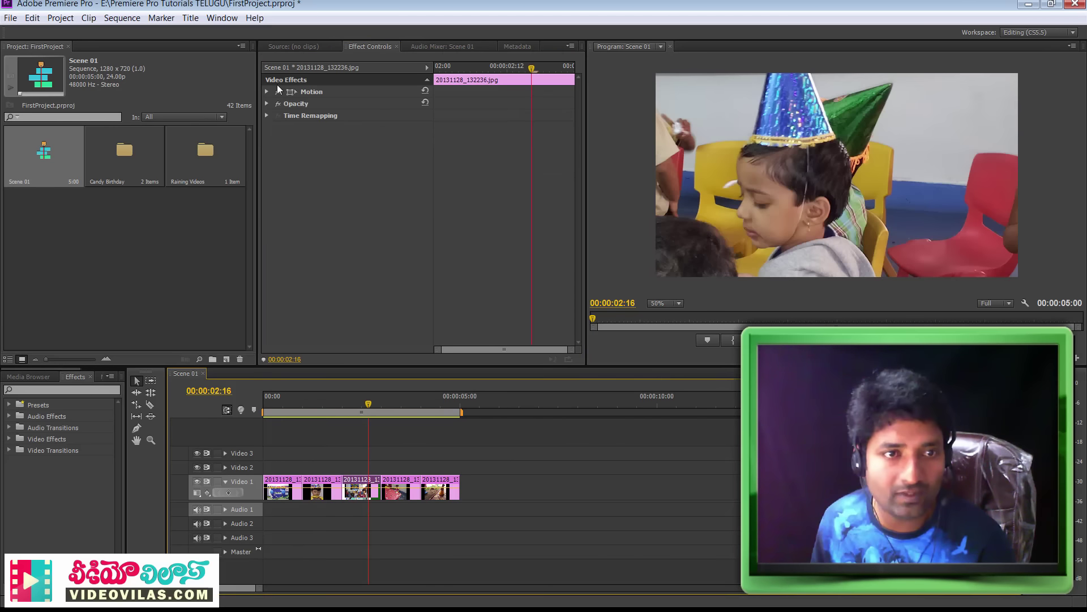
left_click(266, 92)
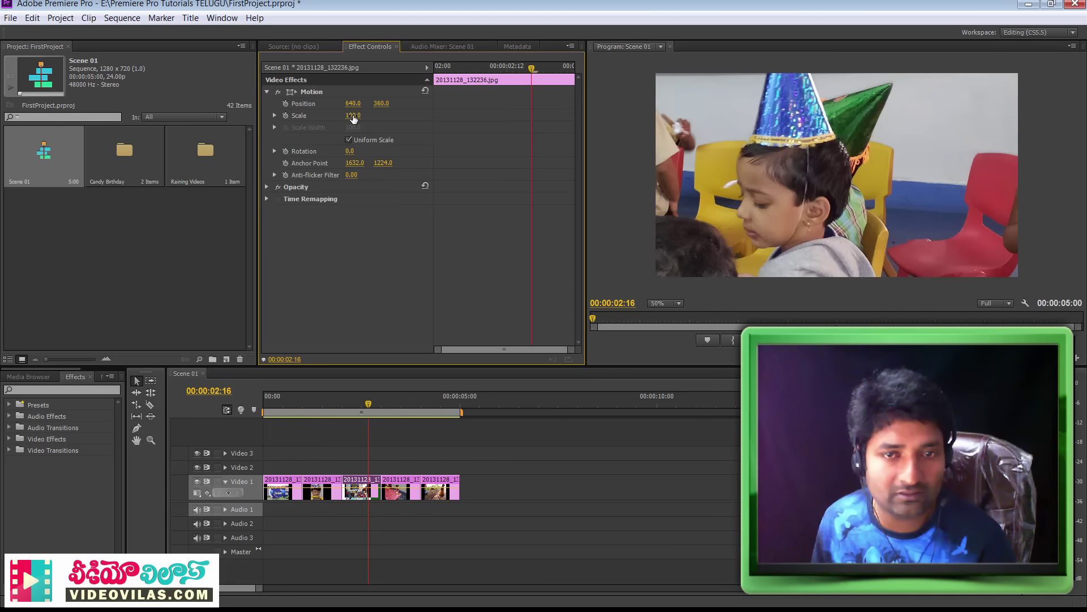
left_click_drag(354, 118, 312, 118)
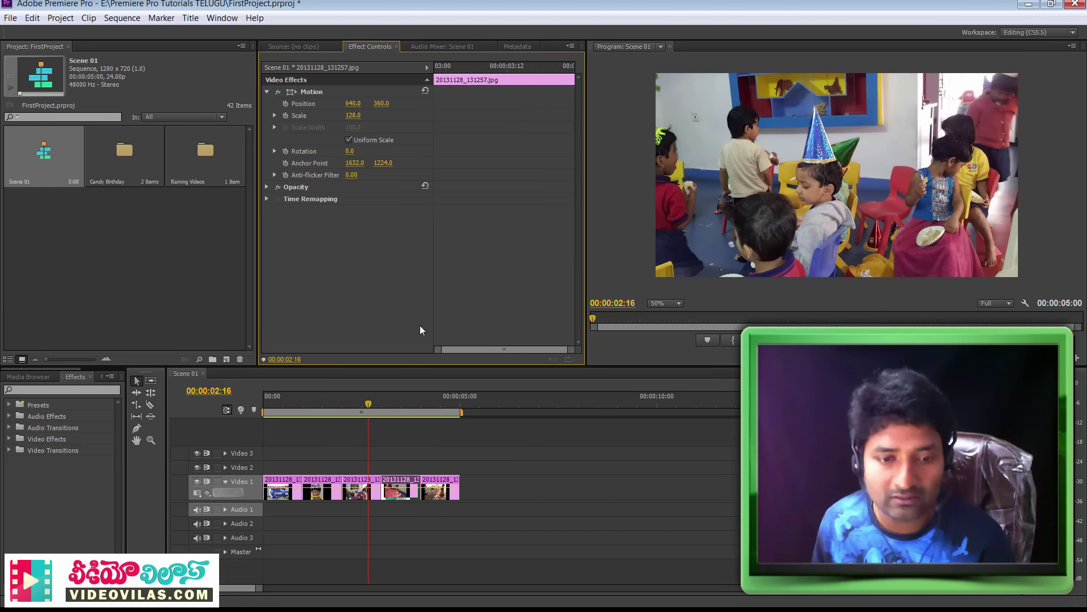
Go to 00:00:03:14 and set the Motion scale of 20131128_131257.jpg to 41
left_click(406, 400)
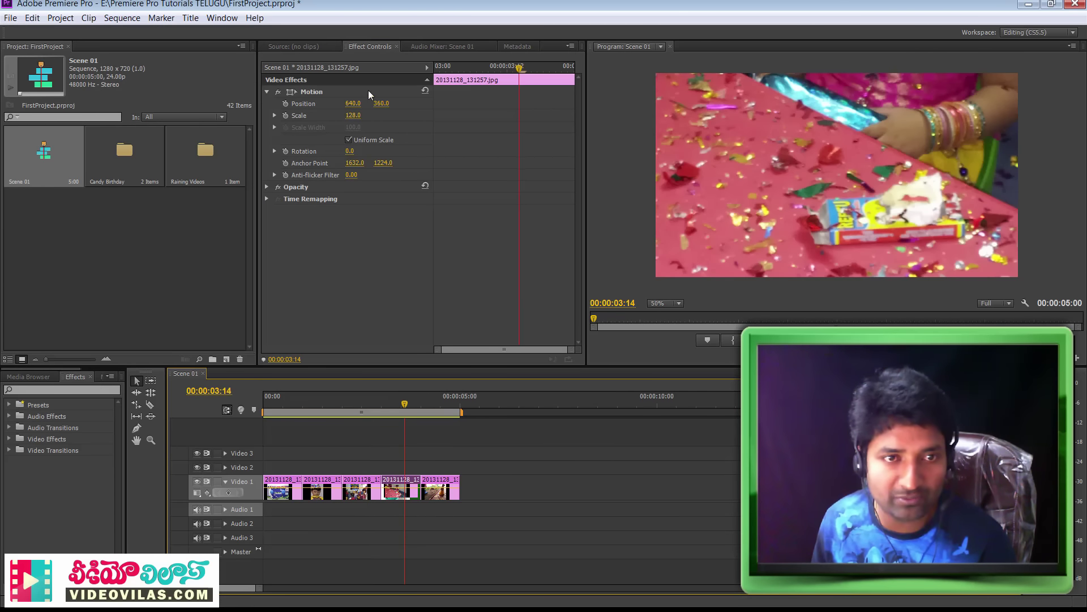
left_click_drag(354, 117, 308, 118)
left_click_drag(351, 115, 347, 115)
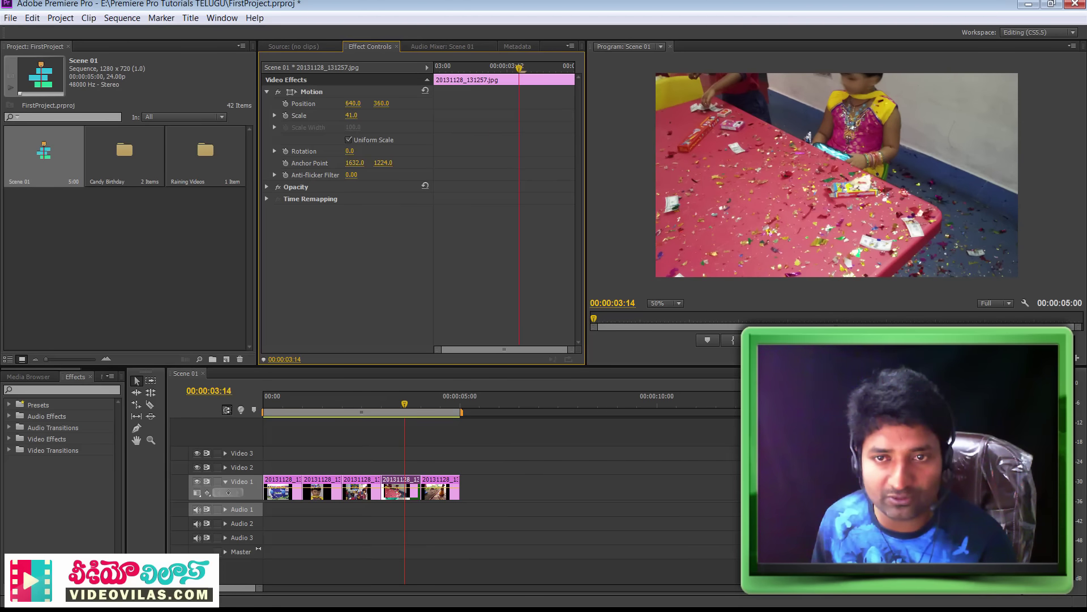
Go to 00:00:04:16 and set the Motion scale of the last clip, 20131128_134448.jpg, to 41
left_click(447, 398)
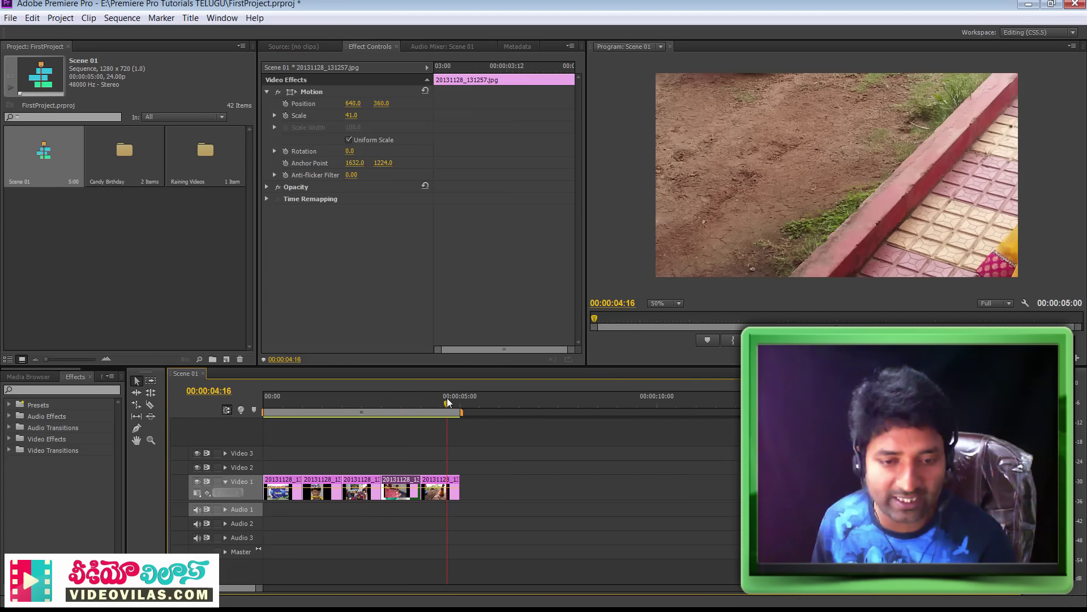
left_click(267, 92)
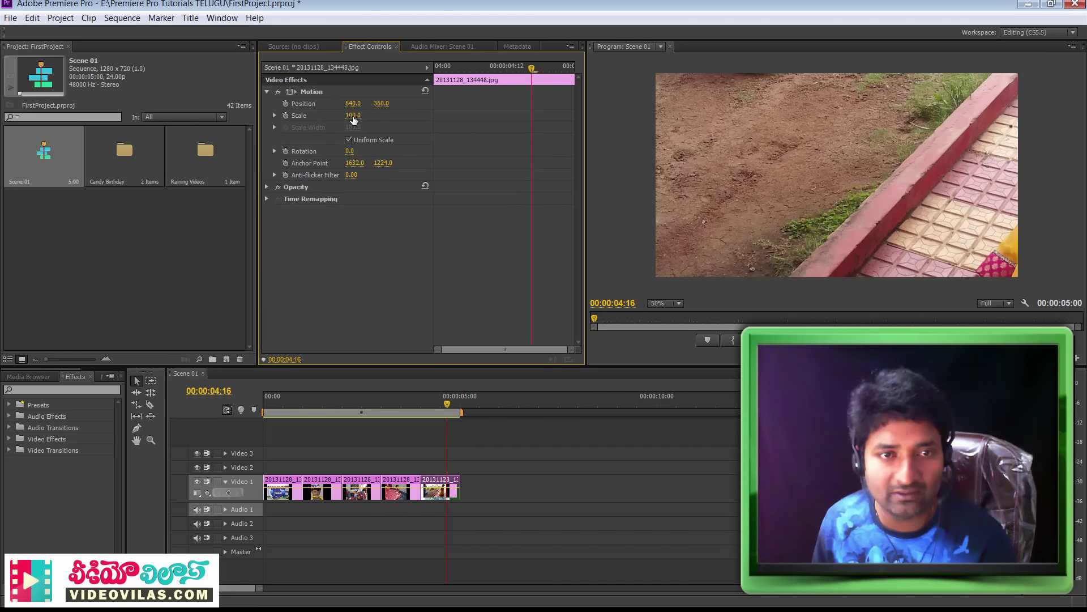
left_click_drag(354, 116, 320, 115)
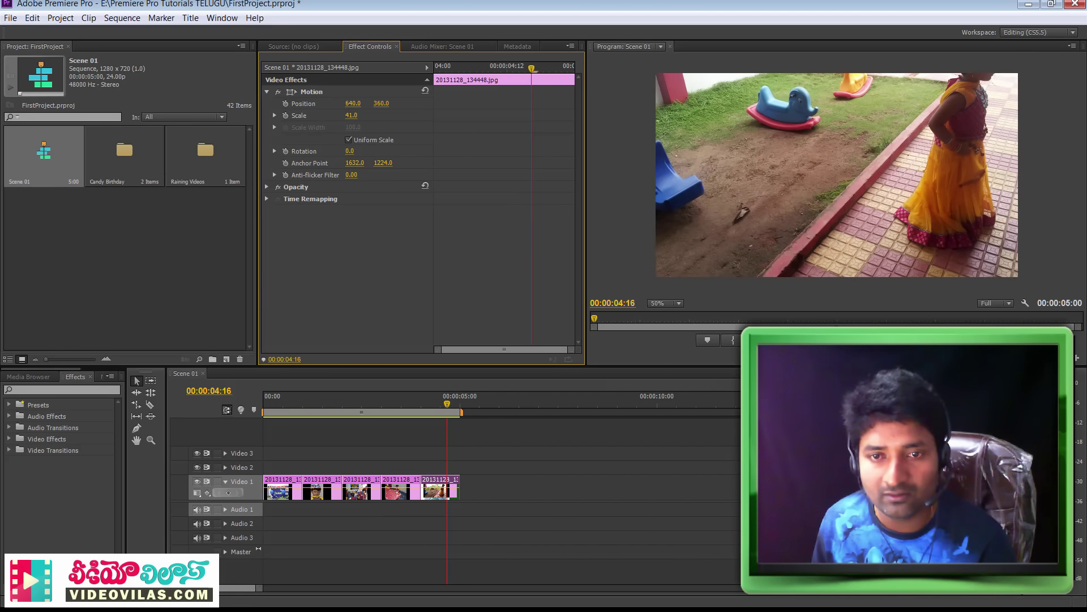
Play the Scene 01 sequence from its start to review the scaled clips, and save the project
left_click(582, 509)
left_click_drag(447, 403, 413, 405)
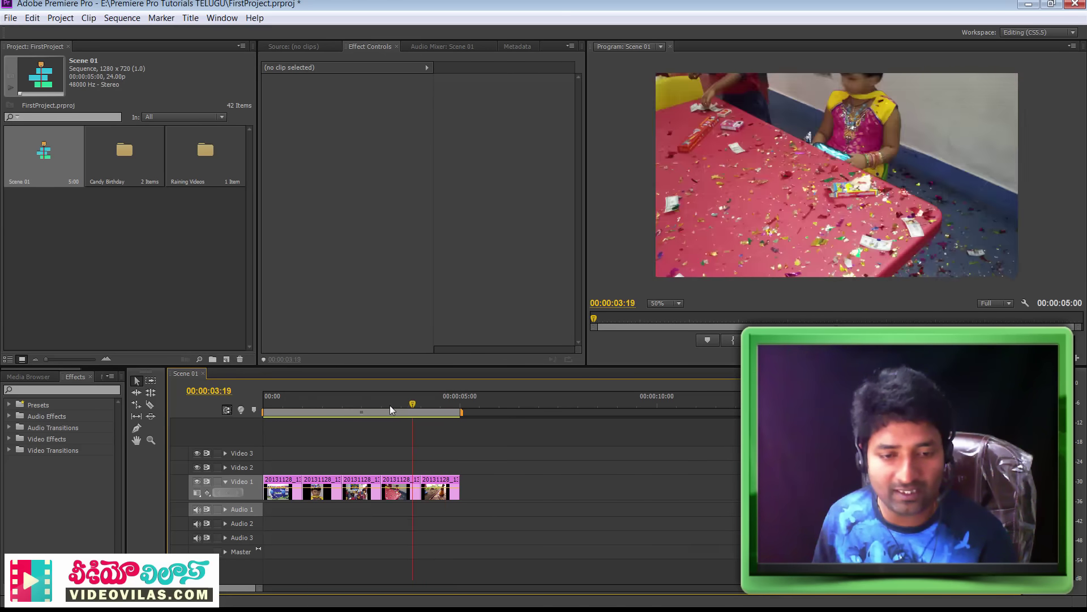
key("Home")
key("space")
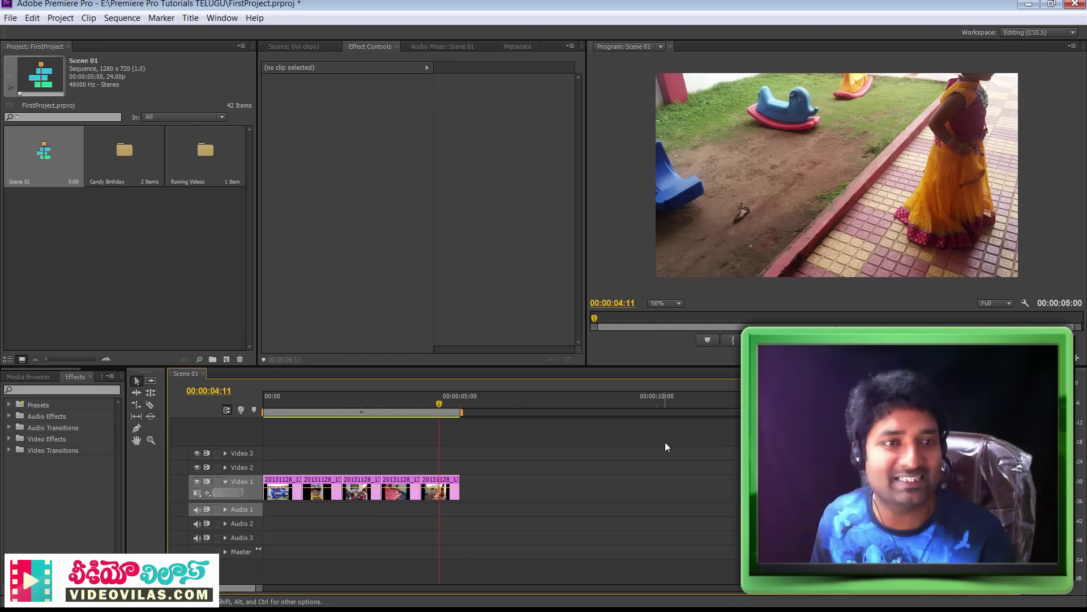
left_click(10, 18)
left_click(33, 121)
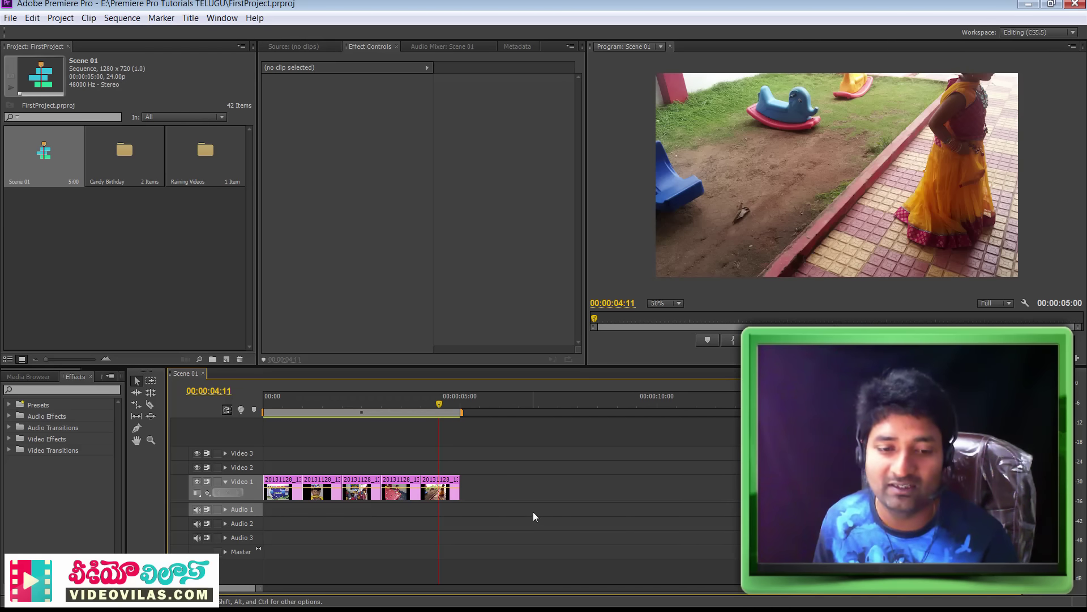
Scrub the timeline from the start and around the first cut to review how the images change
left_click(266, 405)
left_click_drag(267, 405, 387, 421)
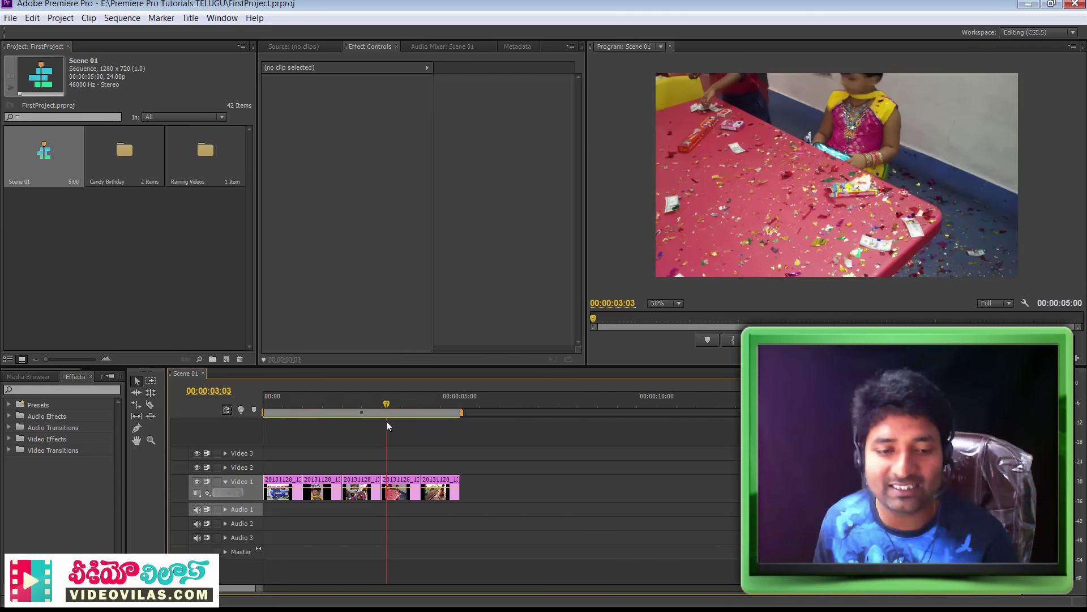
left_click(299, 403)
left_click_drag(299, 403, 308, 407)
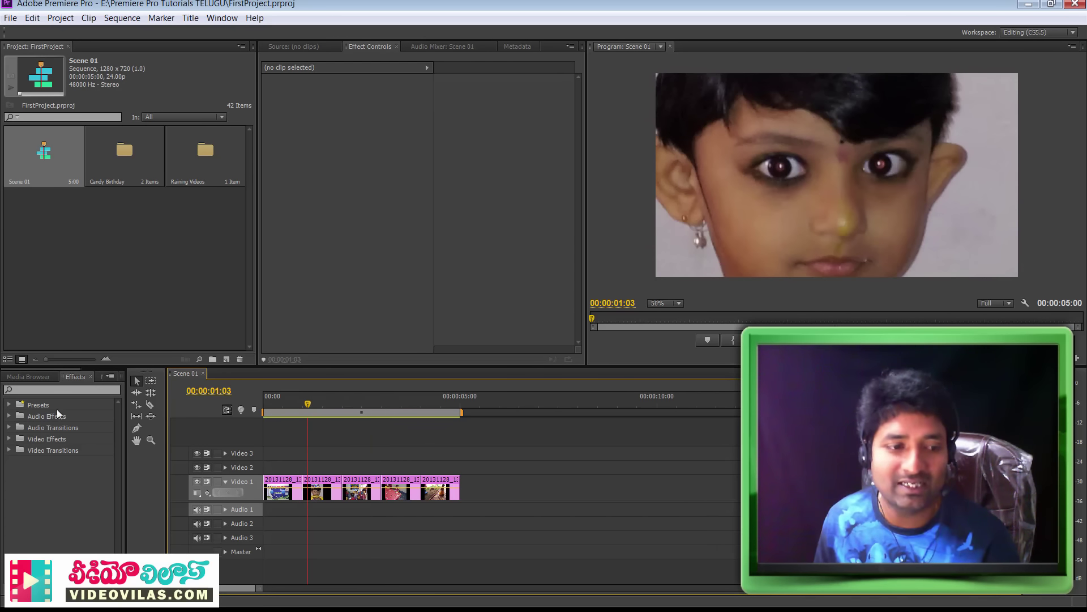
Close the Effects panel and reopen it
left_click(216, 19)
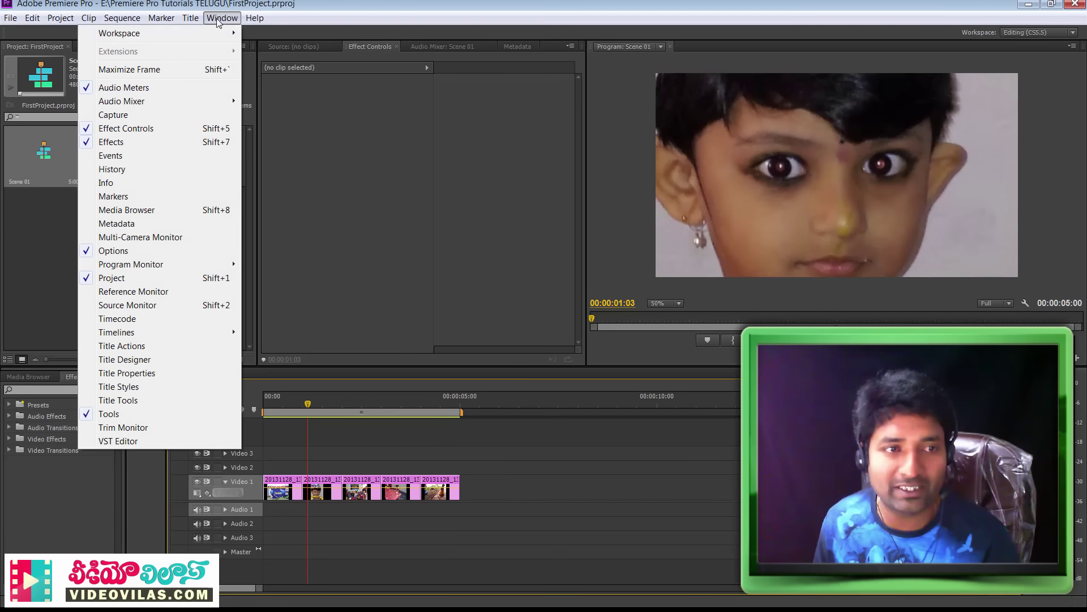
left_click(41, 538)
left_click(89, 377)
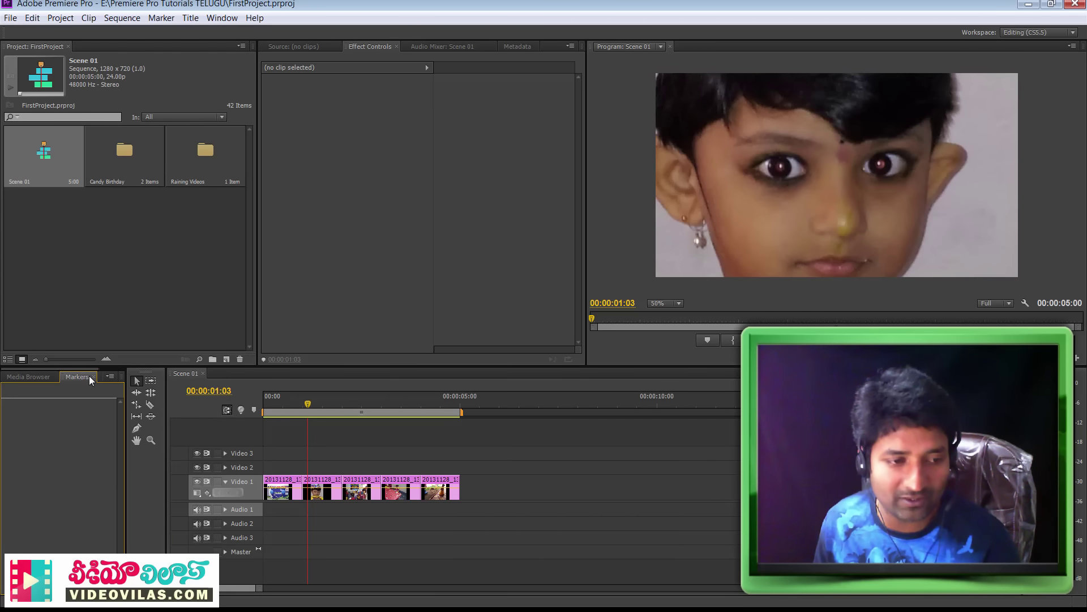
left_click(219, 16)
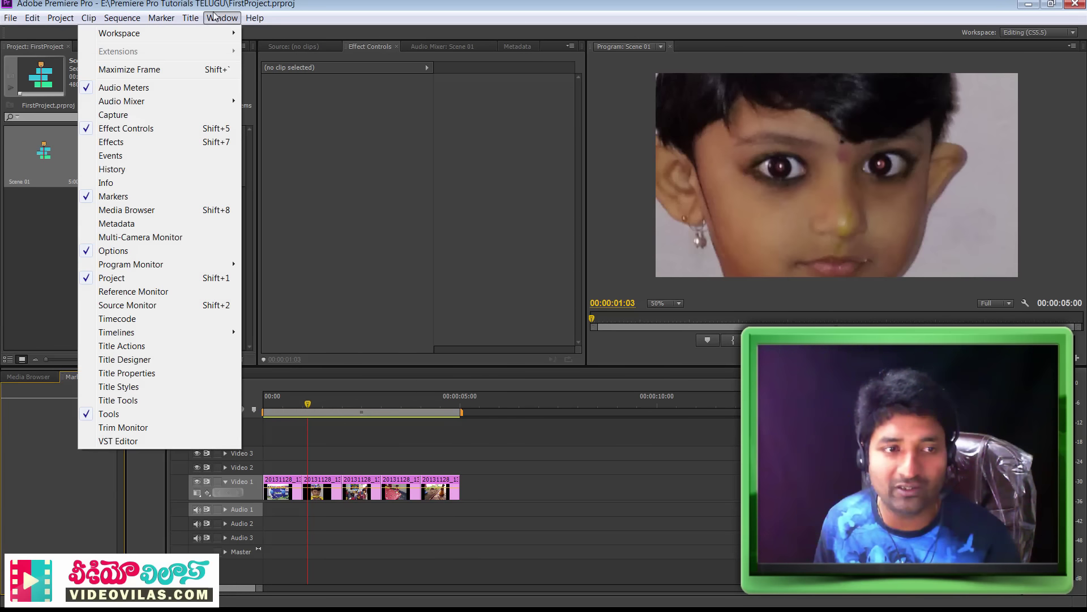
left_click(115, 146)
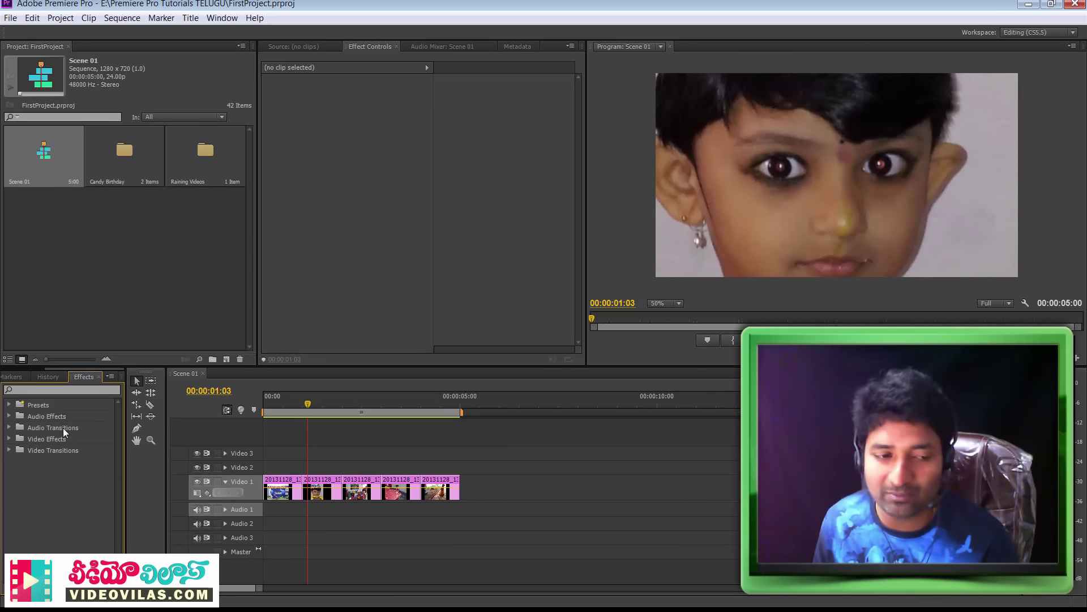
Apply the Cross Dissolve video transition between the first and second clips and play through it
left_click(9, 450)
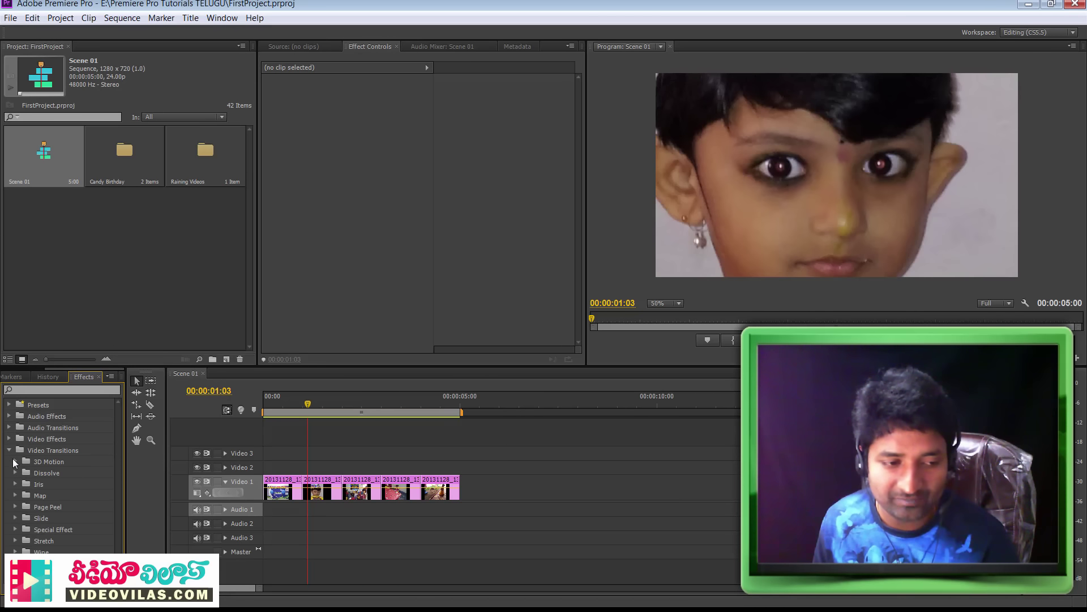
left_click(16, 472)
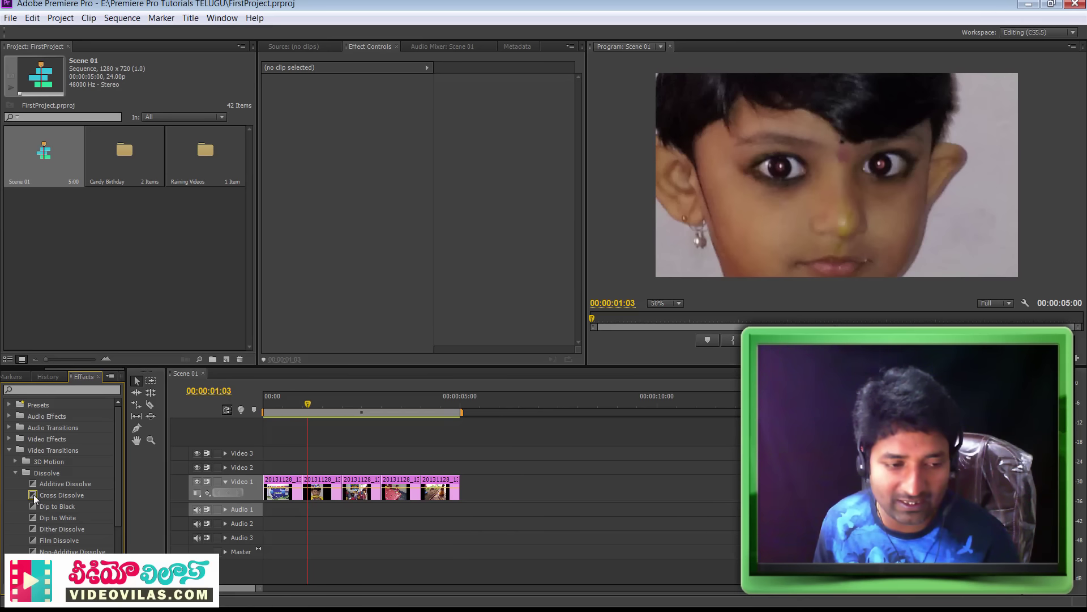
left_click_drag(32, 494, 308, 490)
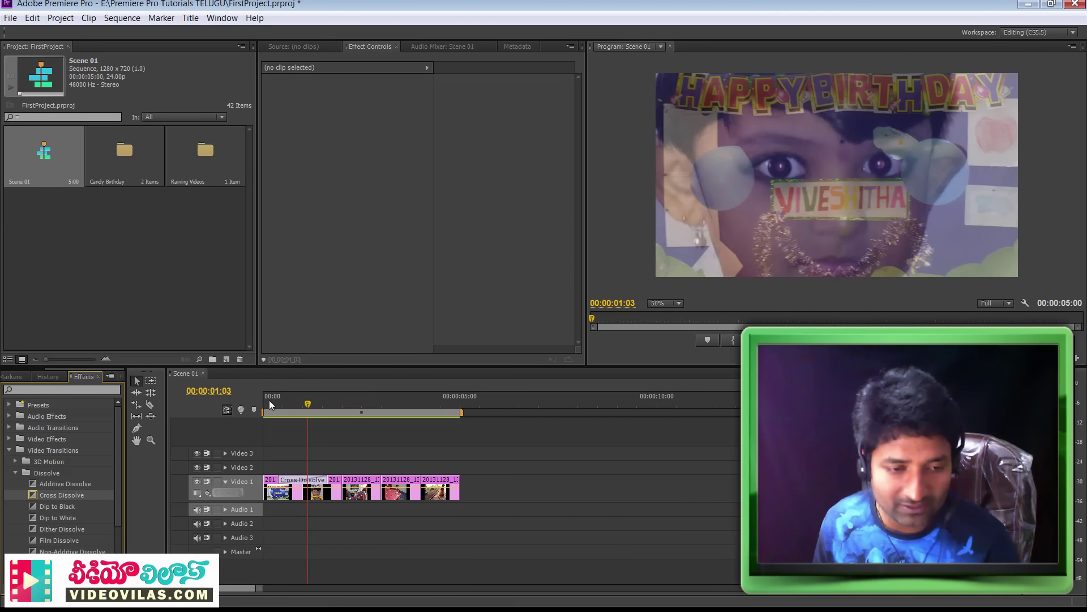
left_click(269, 399)
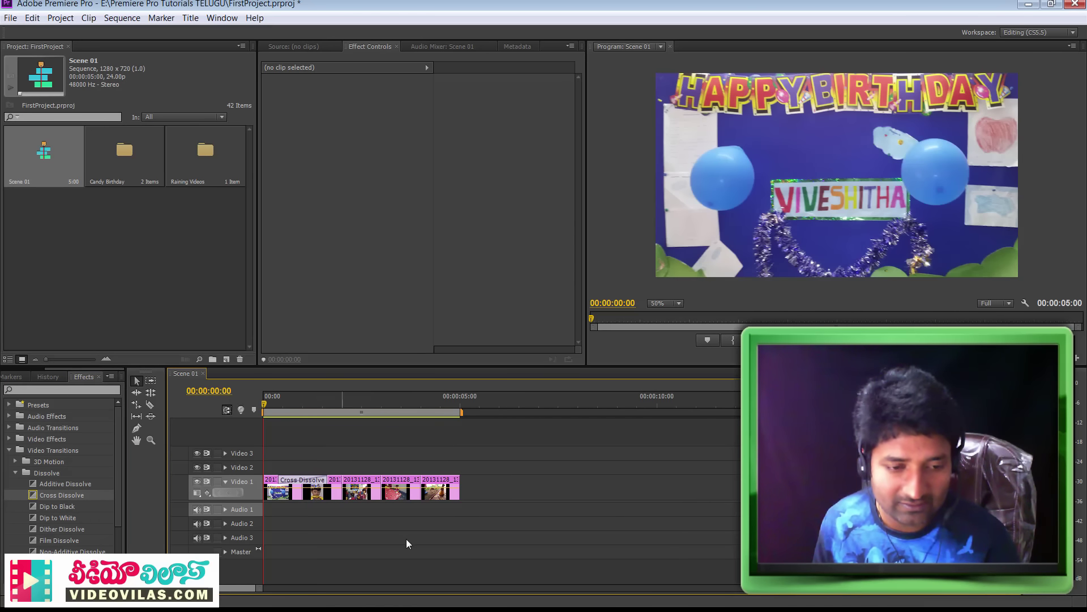
key("space")
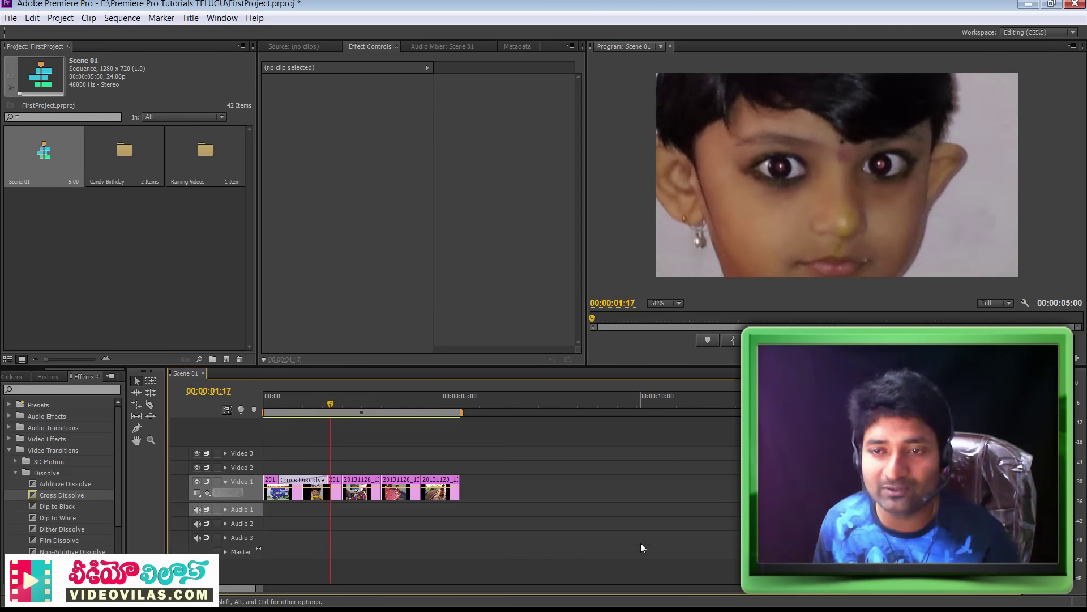
key("space")
left_click(278, 400)
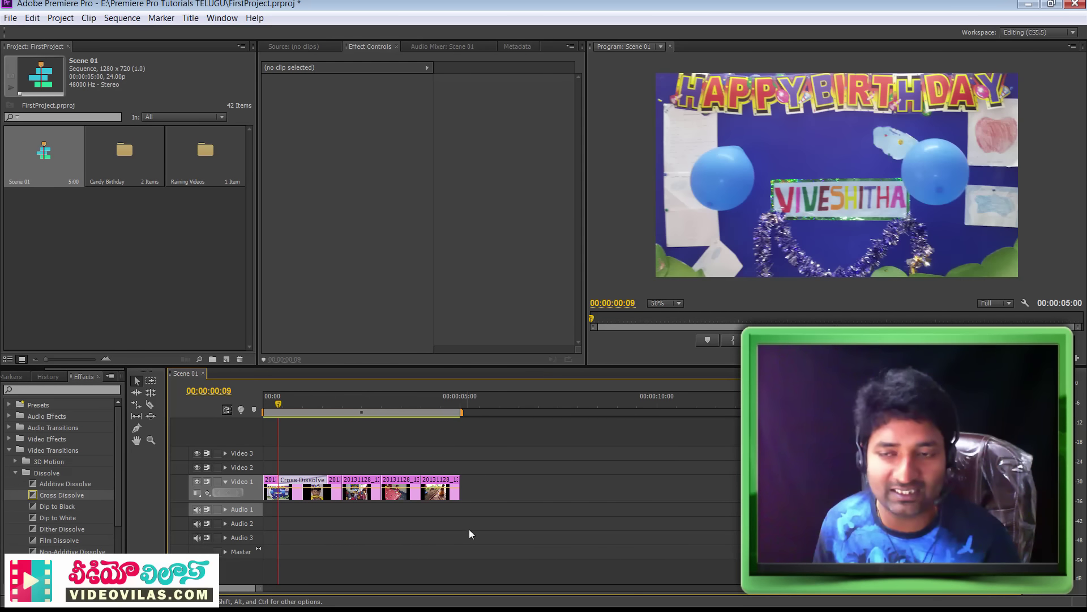
key("space")
key("space")
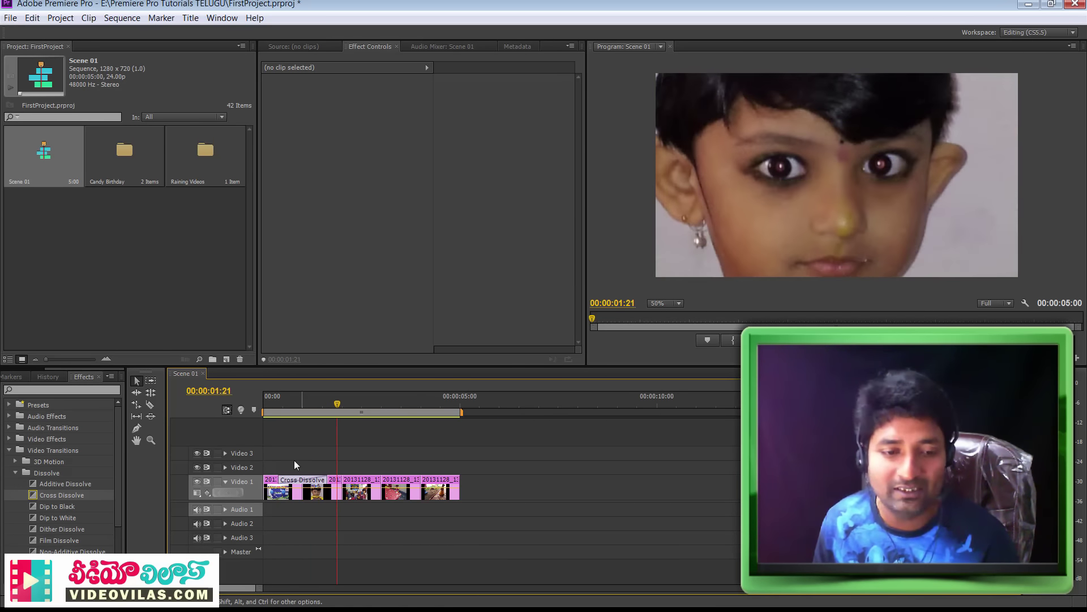
Shorten the Cross Dissolve between the first two clips to 00:00:00:17 and play it
left_click(281, 479)
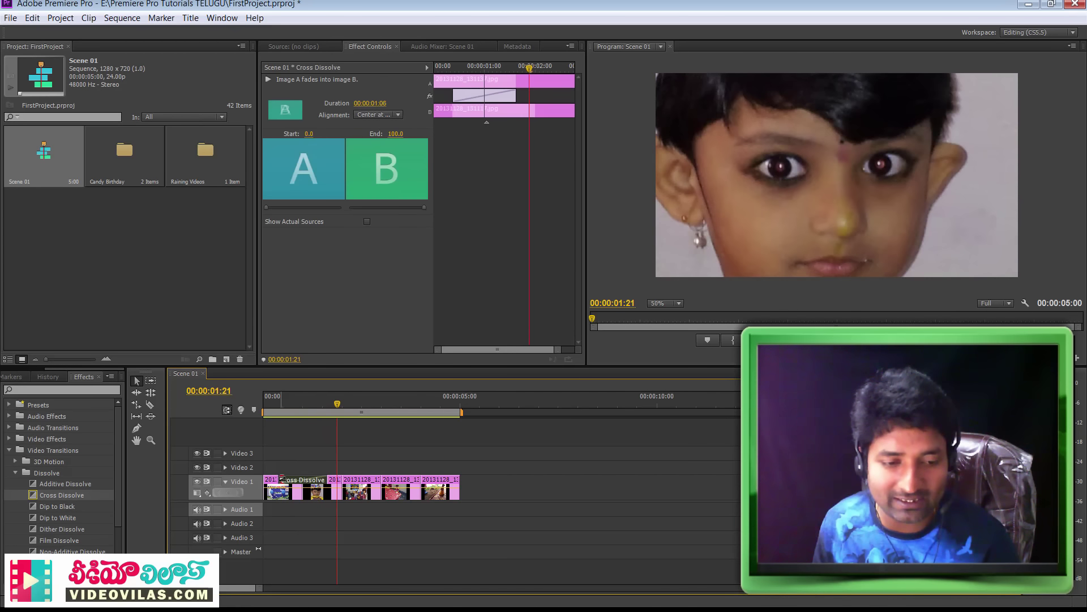
left_click_drag(281, 479, 317, 482)
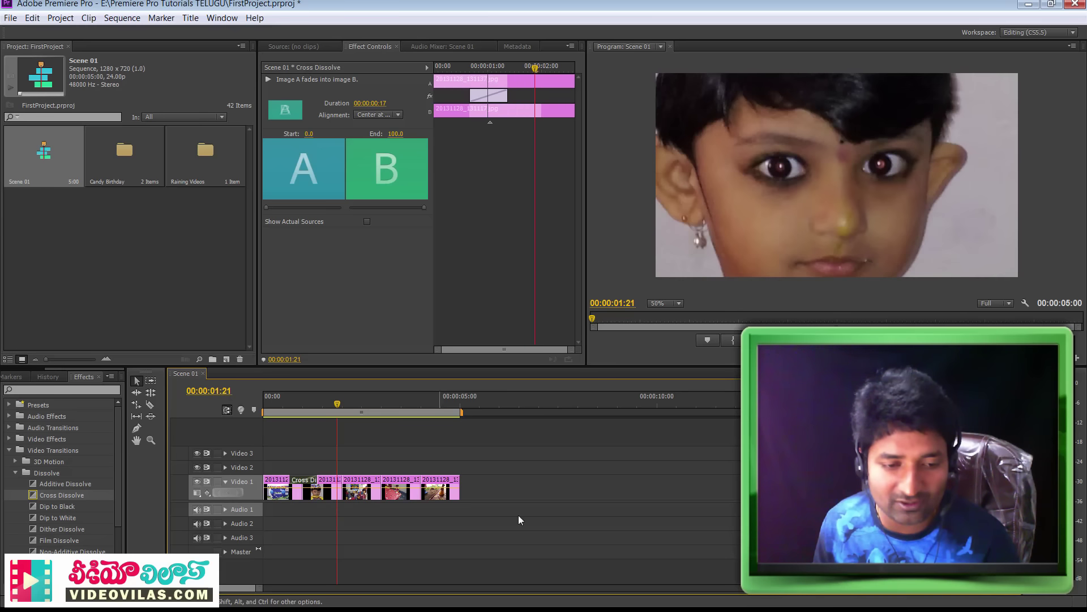
left_click(518, 517)
left_click(280, 400)
key("space")
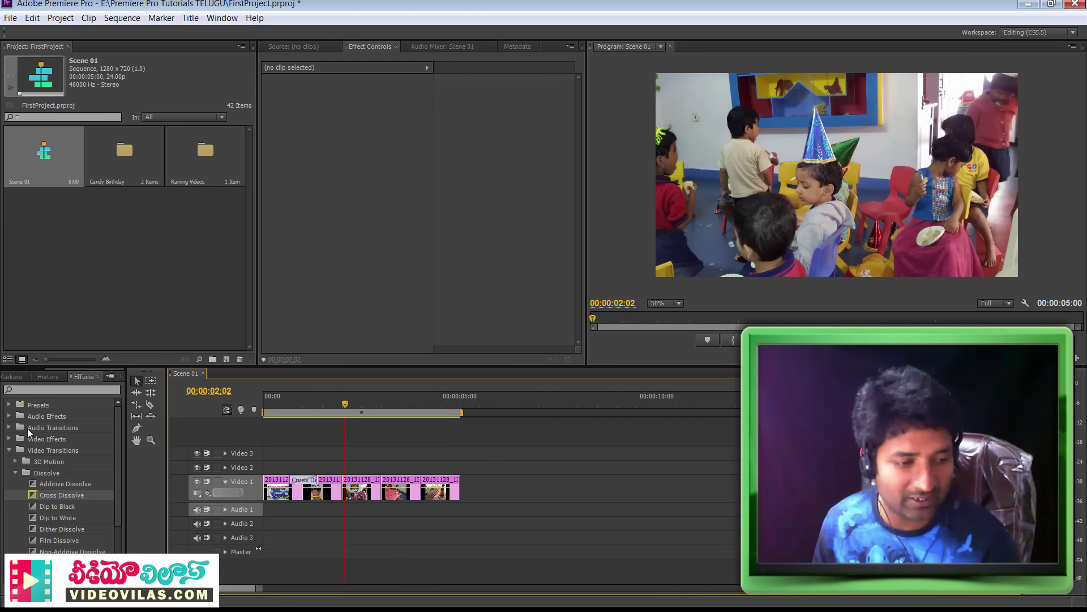
Apply a Cube Spin transition lasting 00:00:00:16 between the second and third clips, and preview it by playing and scrubbing
left_click(16, 461)
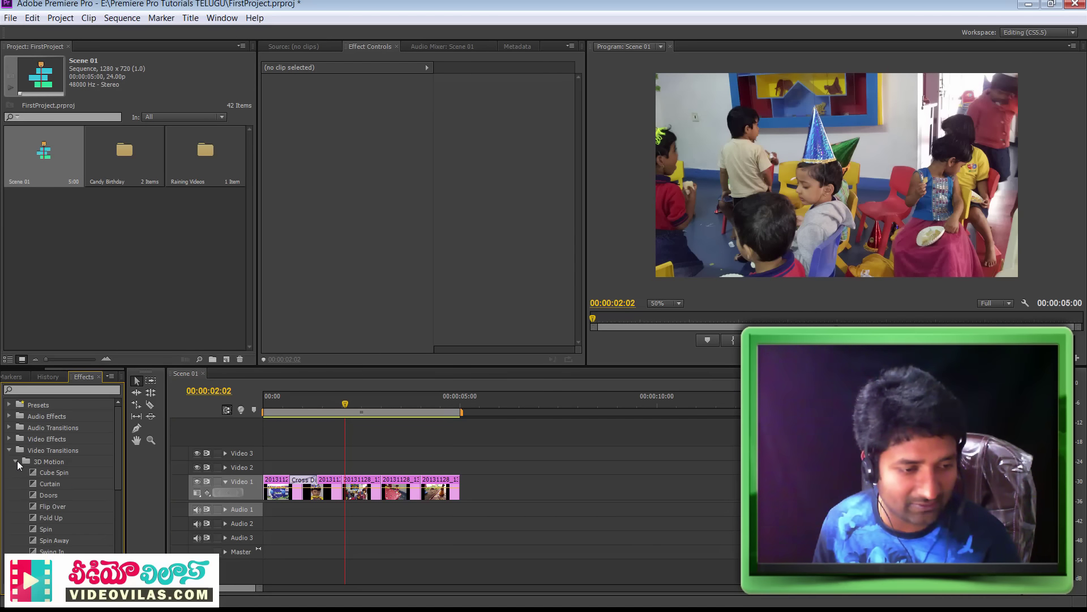
left_click_drag(35, 474, 355, 479)
left_click(309, 397)
key("space")
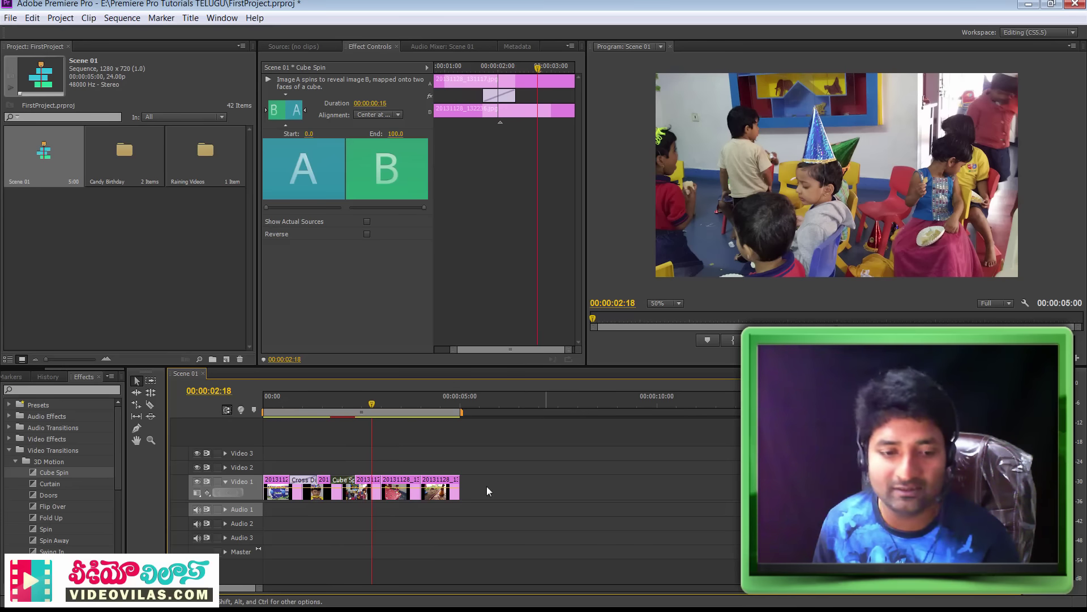
left_click(286, 401)
left_click_drag(294, 400, 368, 405)
Apply the Page Turn transition from Page Peel between the third and fourth clips and play it
scroll(56, 498, "down", 6)
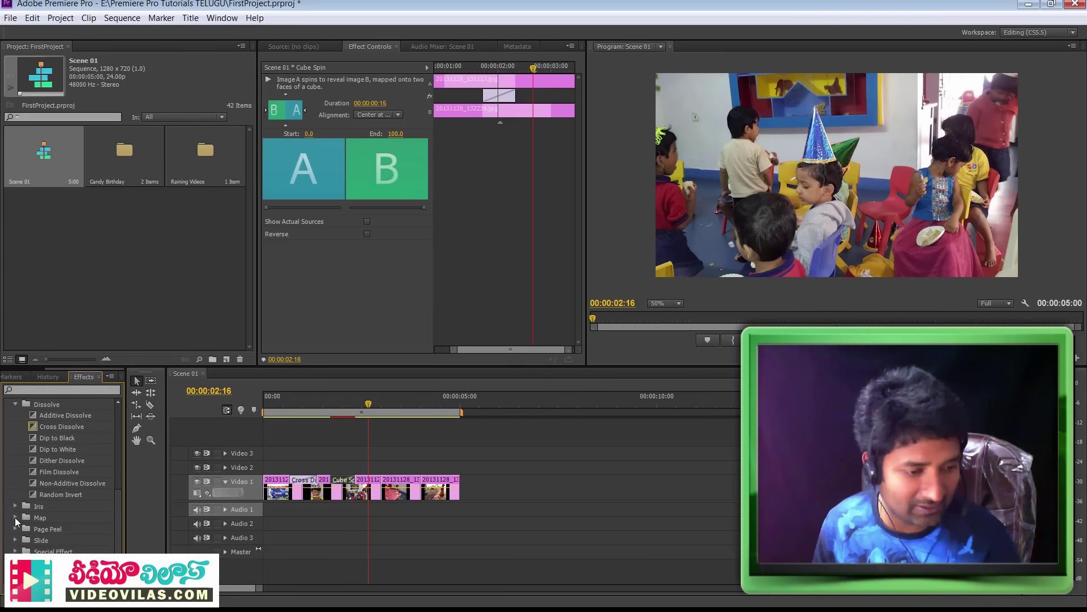
left_click(15, 517)
scroll(57, 509, "down", 2)
left_click(16, 465)
left_click_drag(54, 499, 362, 486)
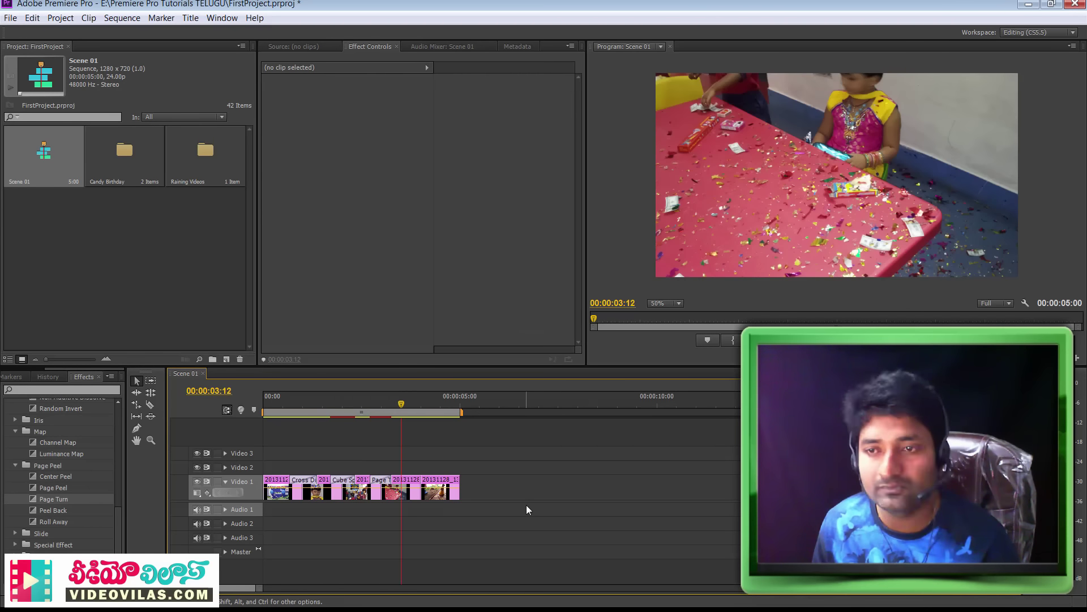
key("space")
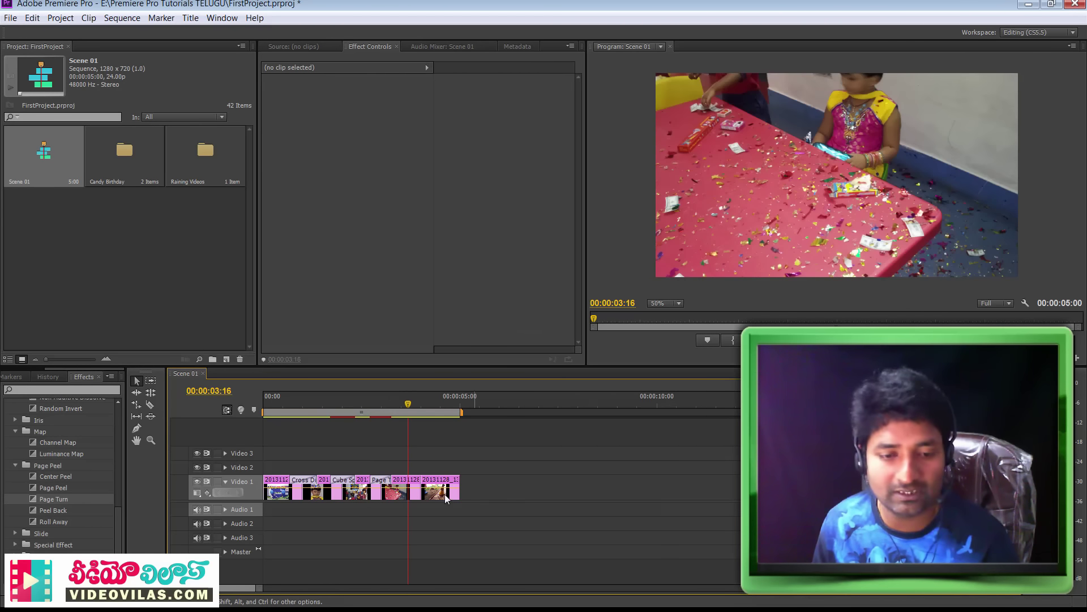
Apply the Three-D transition between the fourth and last clips, shorten it by about 8 frames, and play it
left_click(15, 545)
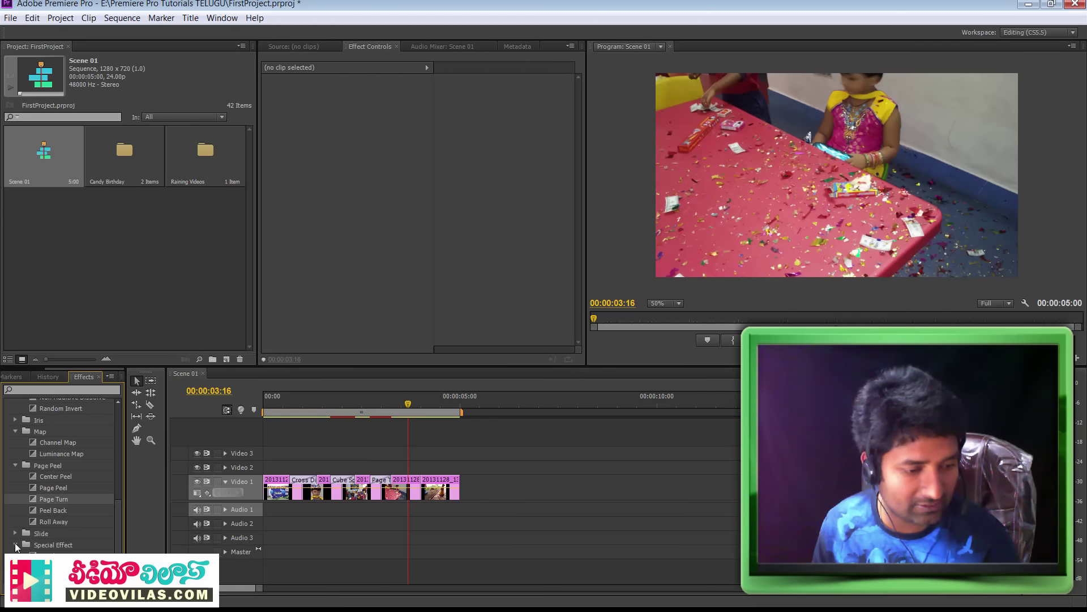
scroll(118, 515, "down", 2)
left_click_drag(51, 544, 419, 488)
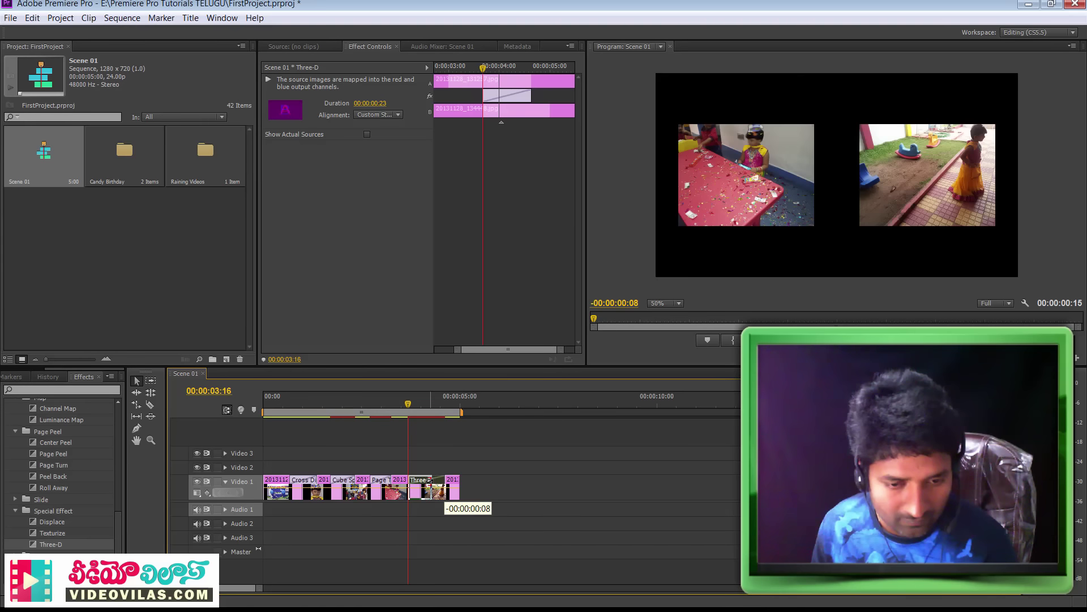
left_click(512, 485)
left_click(401, 406)
key("space")
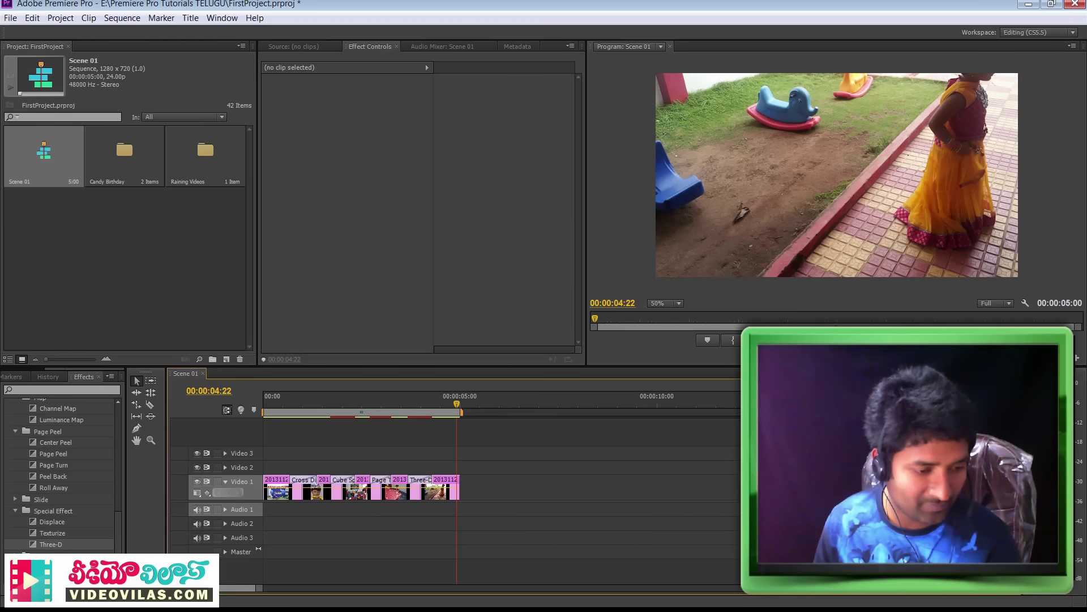
Replace the Three-D transition before the last clip with a Gradient Wipe at softness 10 and play it twice
scroll(121, 534, "down", 4)
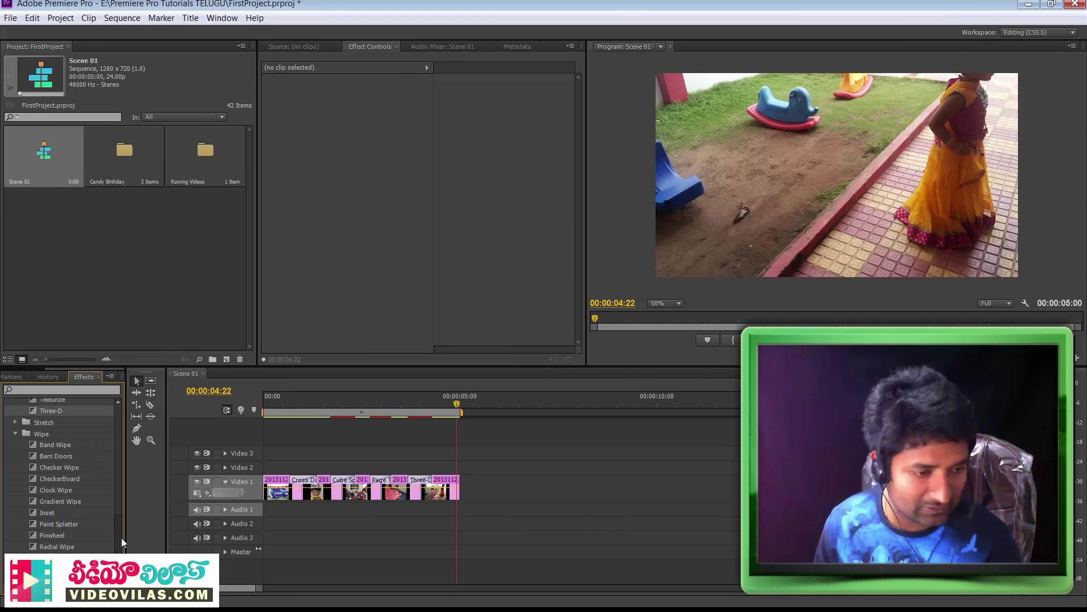
left_click_drag(32, 500, 432, 487)
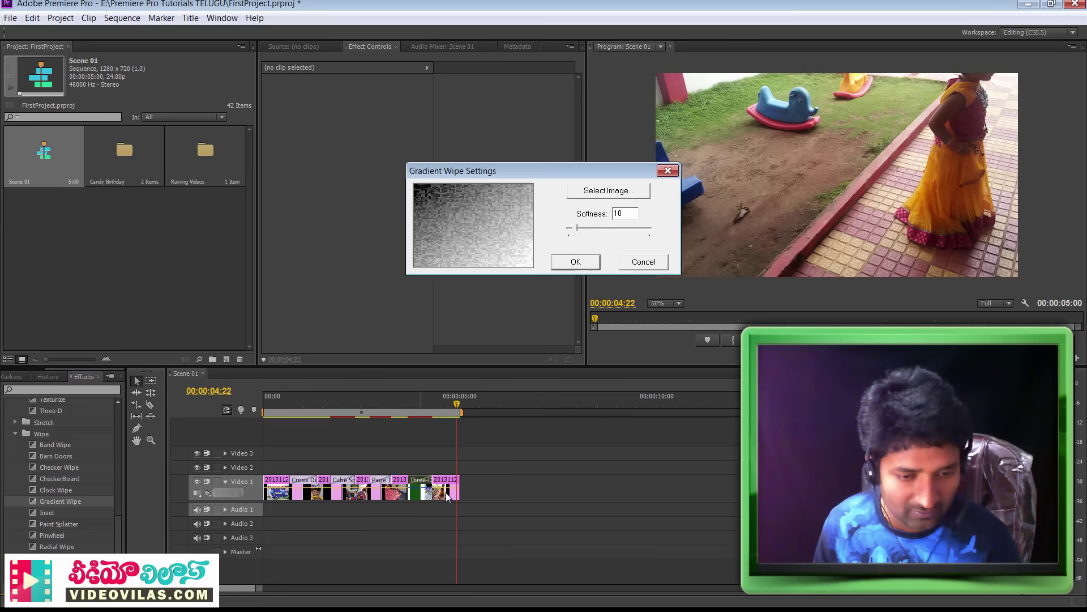
left_click(573, 262)
key("Up")
key("space")
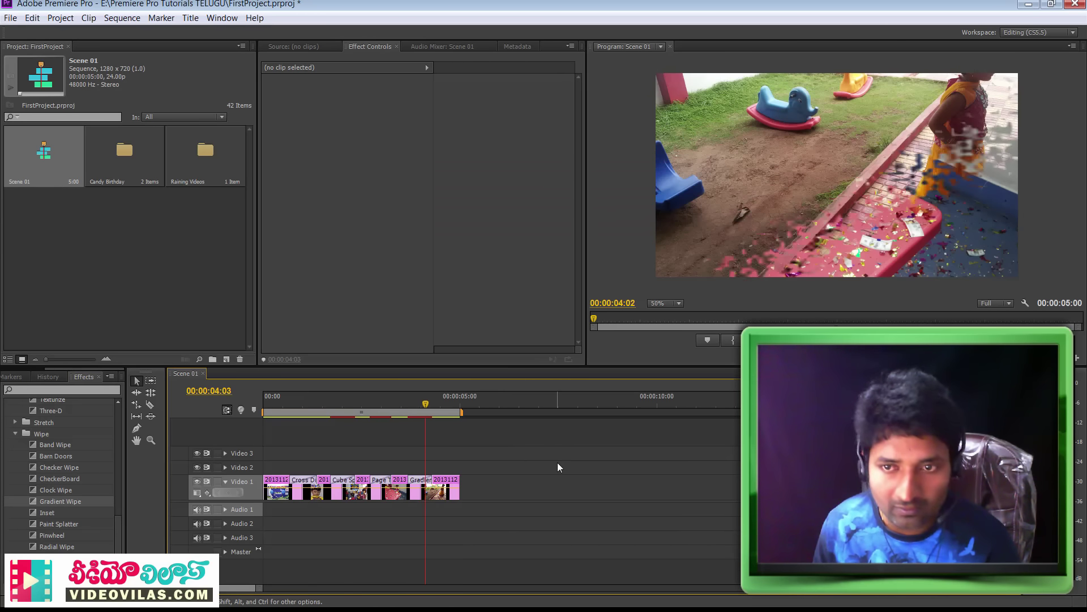
key("space")
key("Up")
key("space")
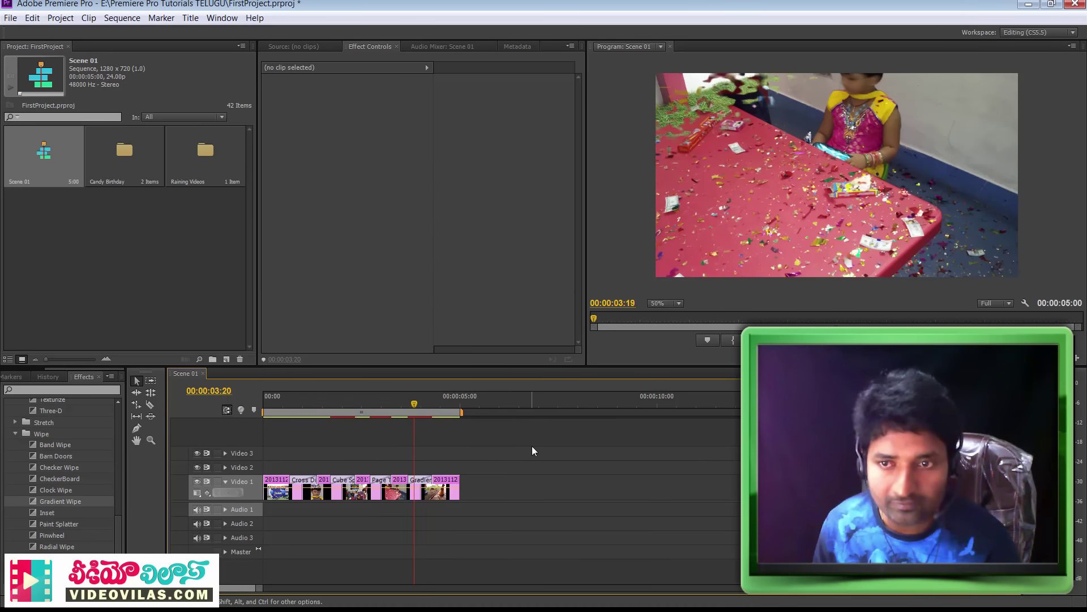
key("space")
Add a Cross Dissolve at the end of the last clip and another at the start of the first clip
left_click_drag(118, 509, 117, 403)
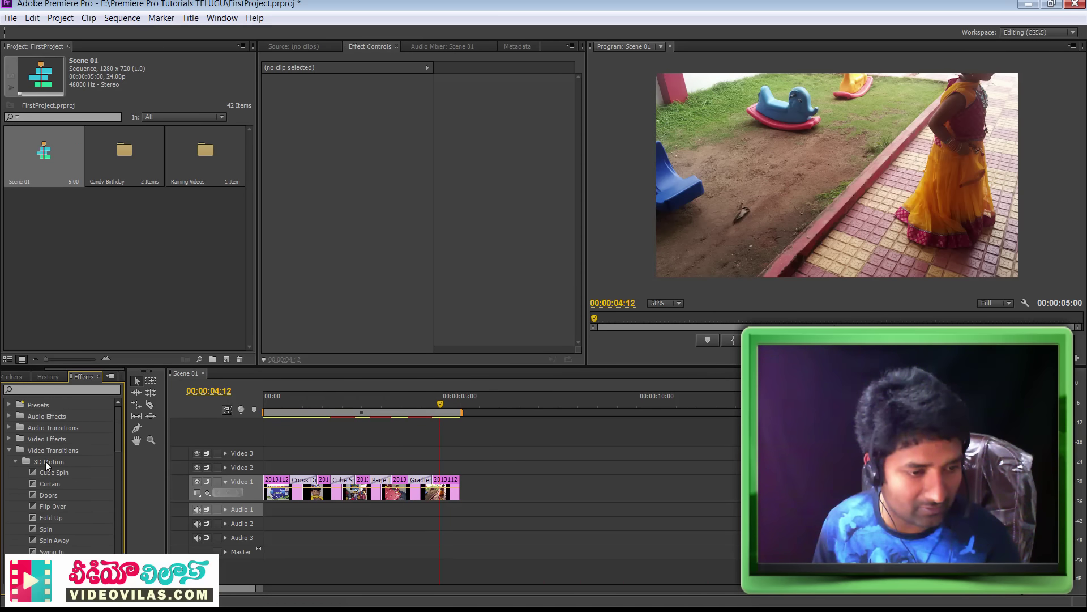
left_click(15, 461)
left_click(16, 472)
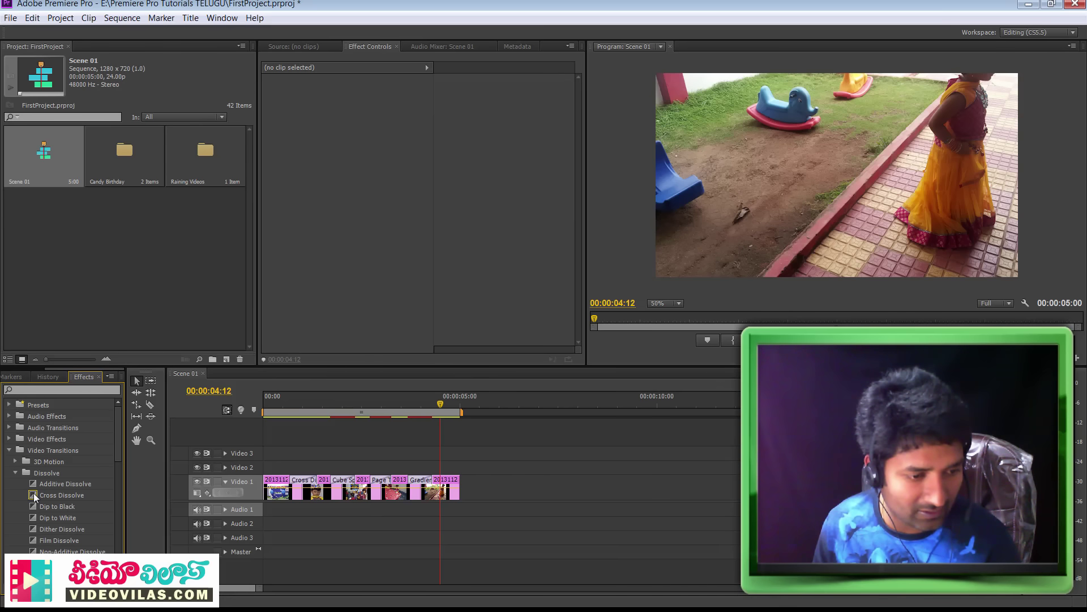
left_click_drag(33, 493, 452, 486)
left_click(546, 508)
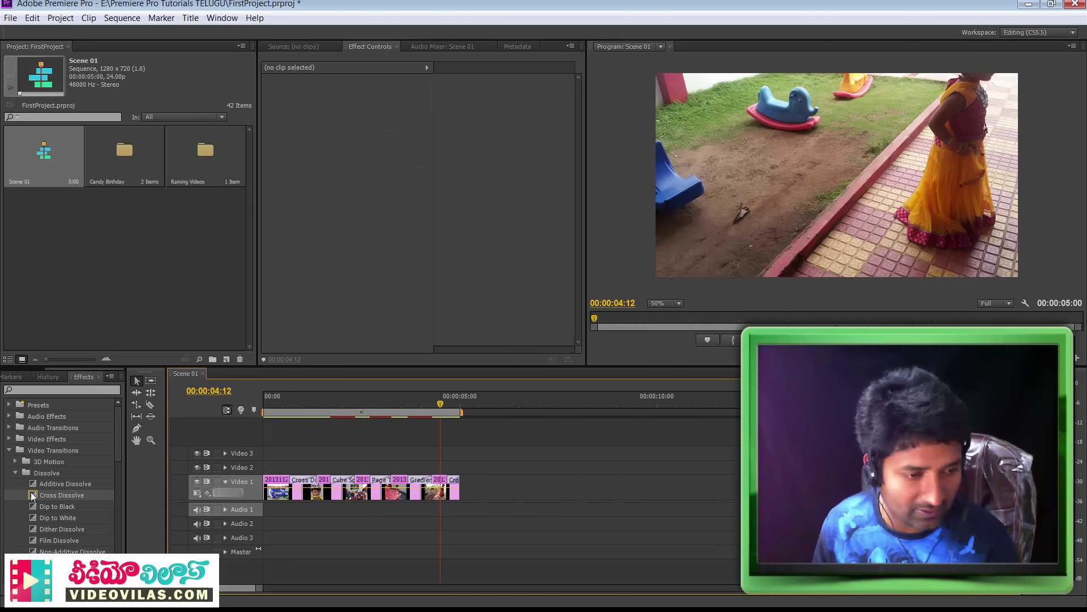
left_click_drag(32, 495, 274, 482)
left_click(576, 497)
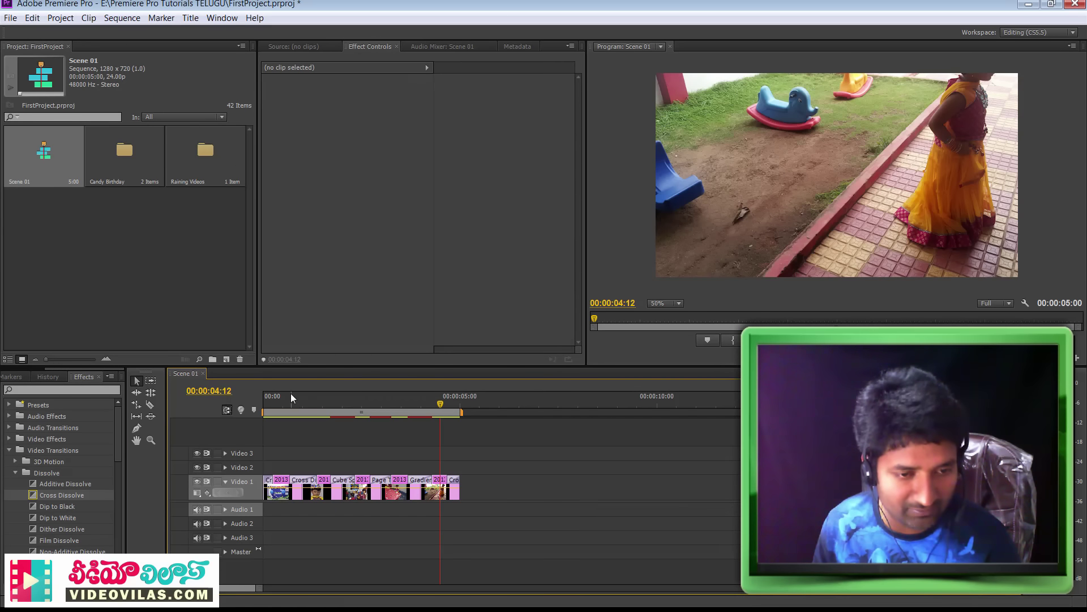
Play the Scene 01 sequence from its beginning and replay it to review all the transitions and the opening and closing dissolves
left_click_drag(290, 396, 248, 396)
key("space")
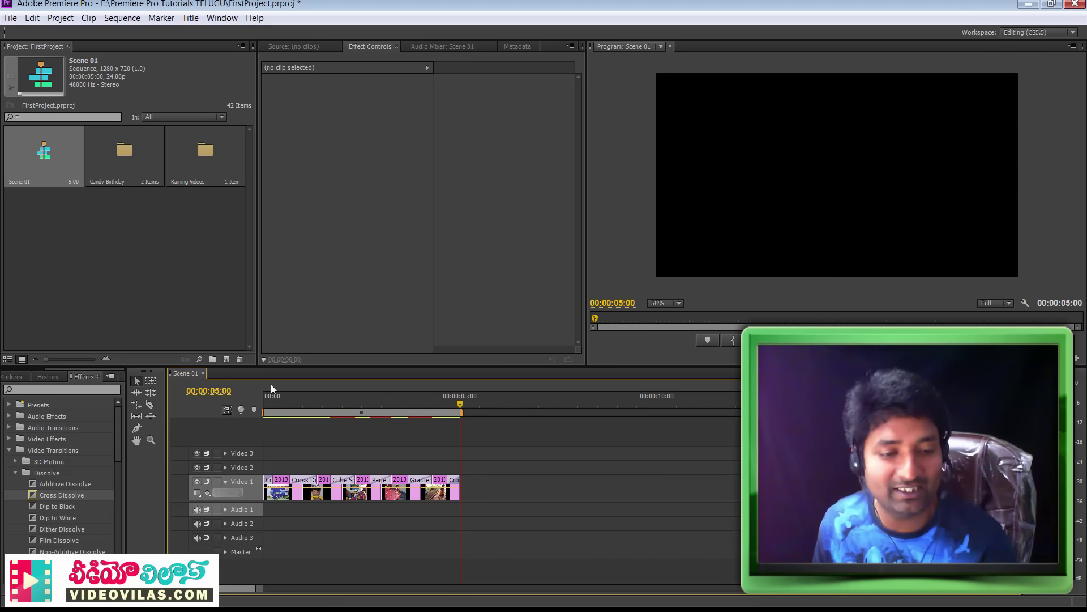
key("space")
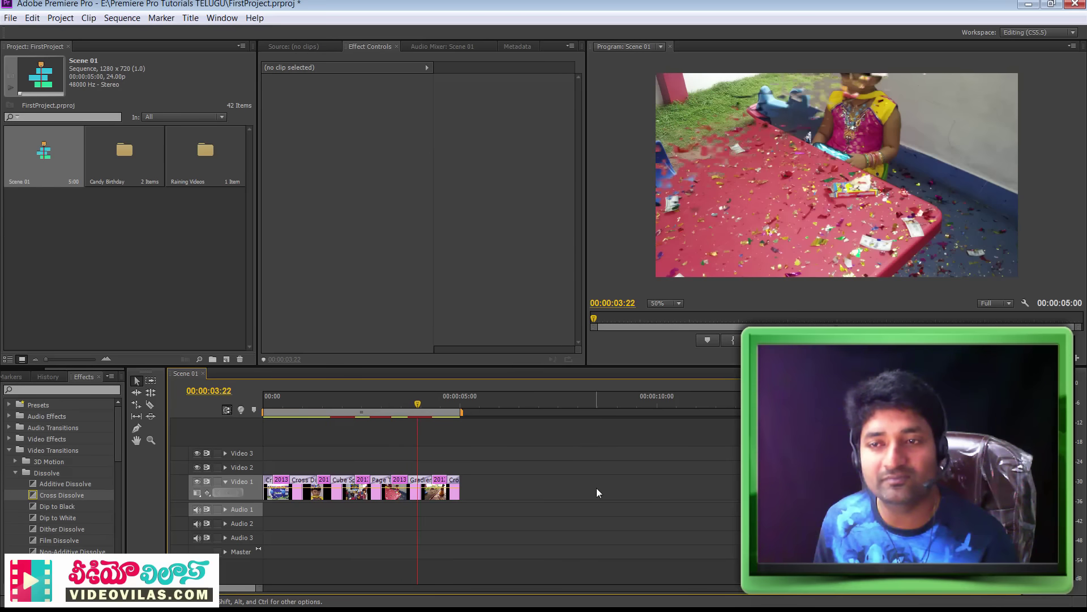
key("space")
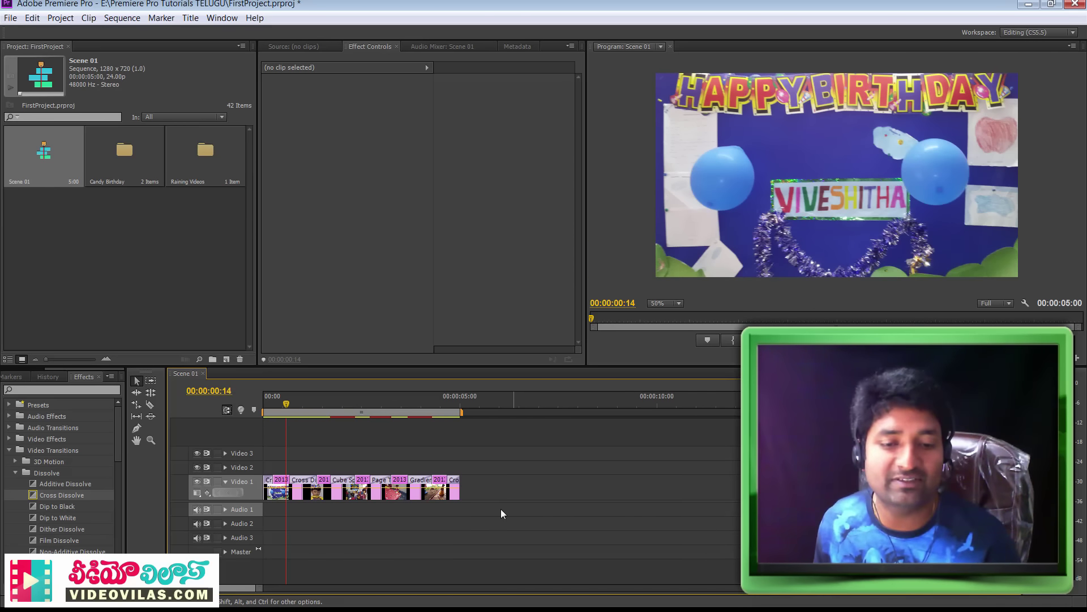
left_click(169, 297)
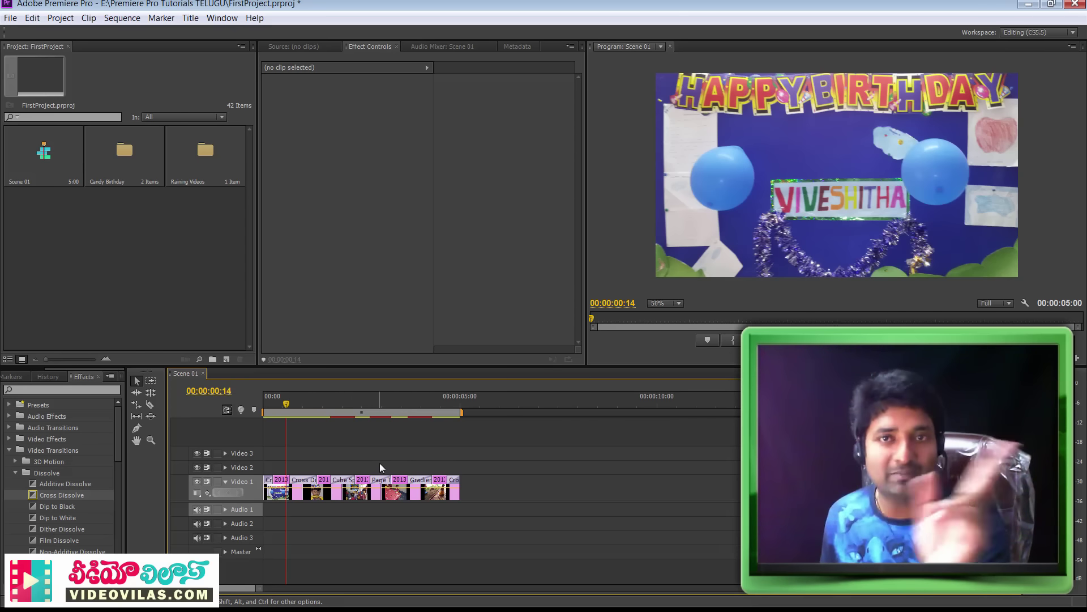
left_click(306, 483)
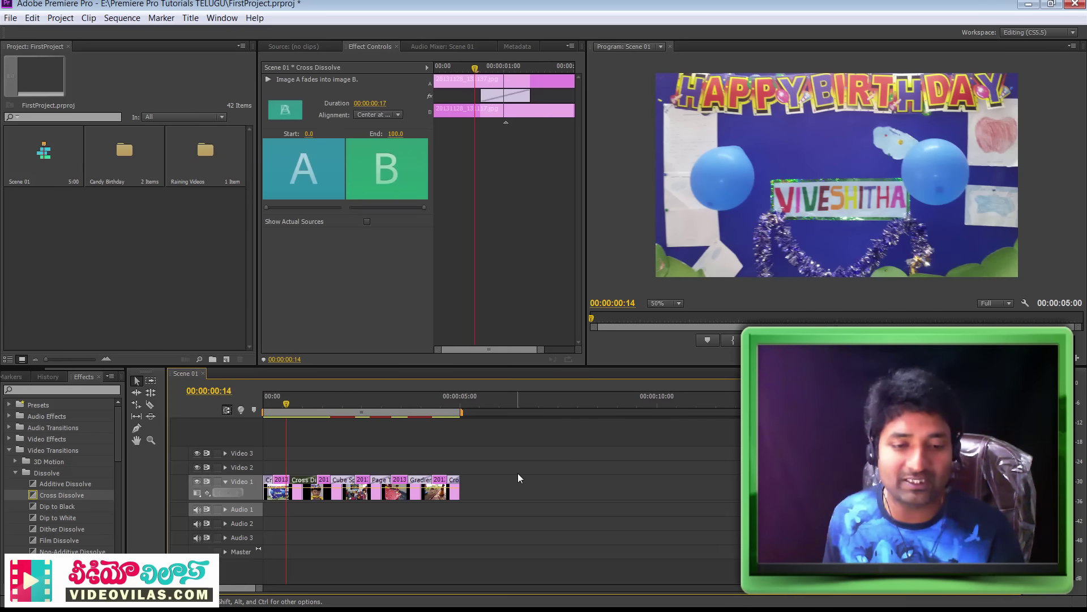
left_click(518, 478)
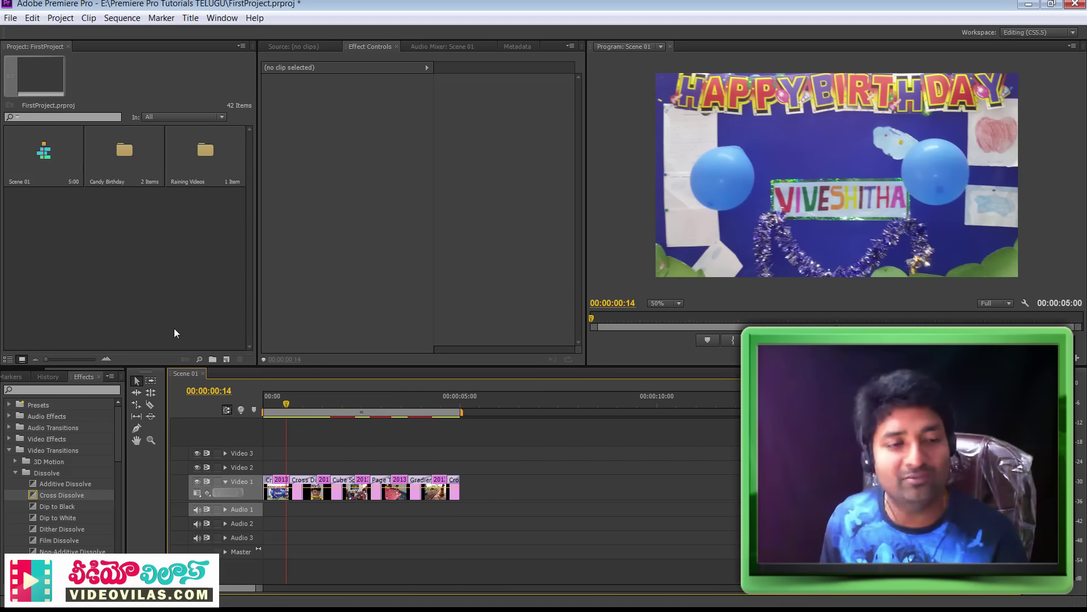
left_click(164, 307)
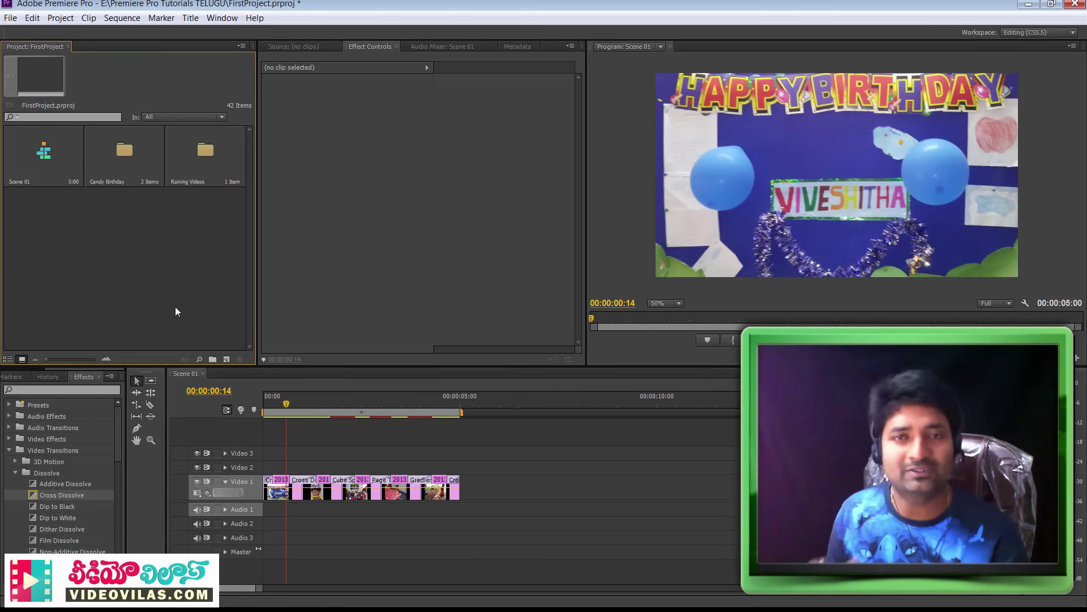